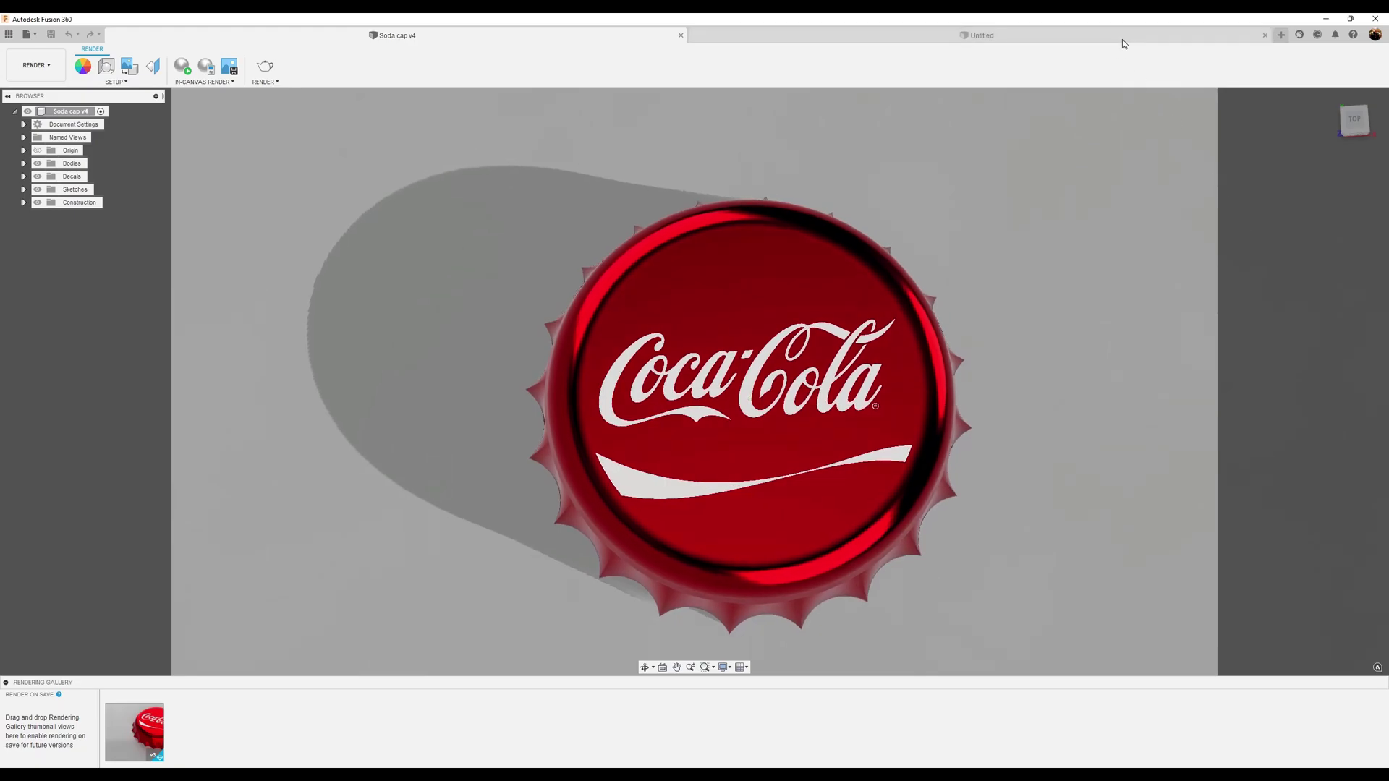
- In the Untitled design, add a new component under the root named 'Soda Cap'
left_click(1122, 39)
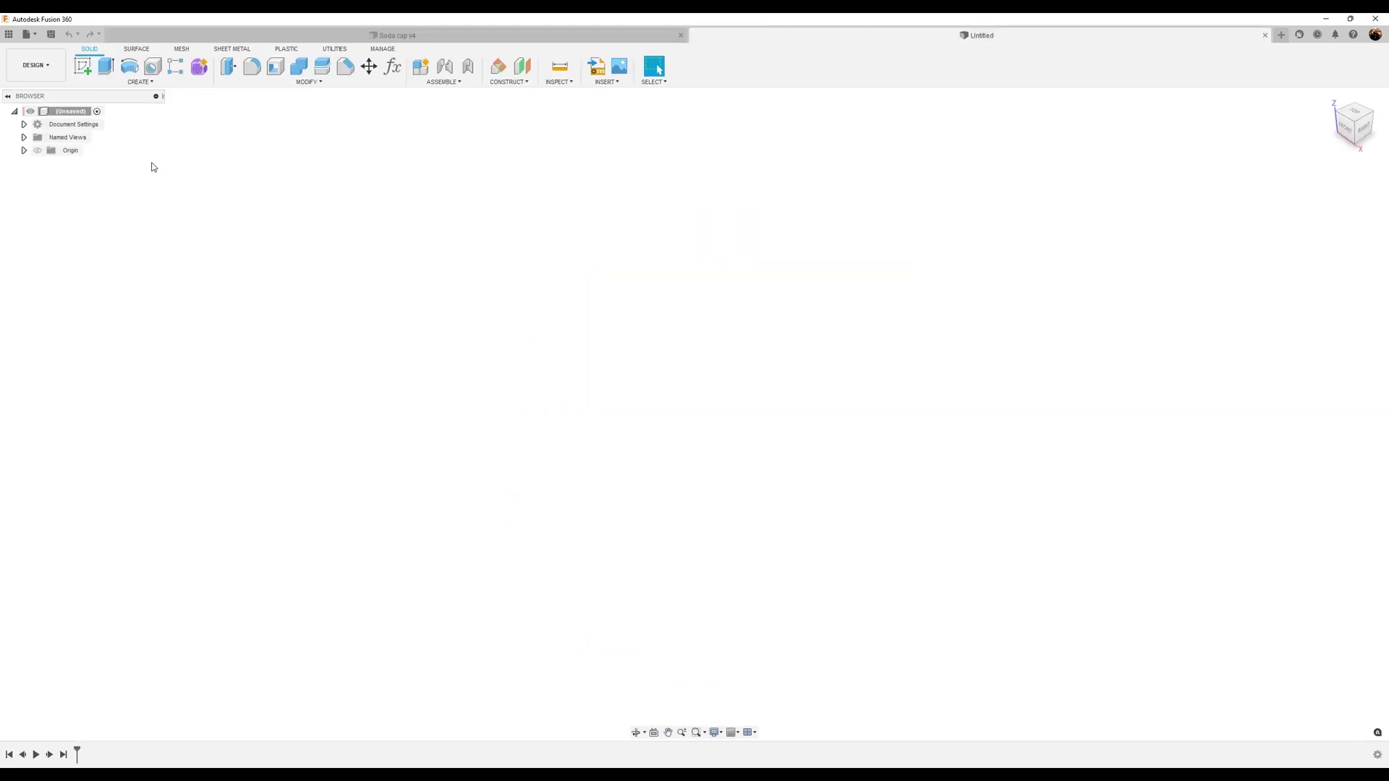
right_click(81, 113)
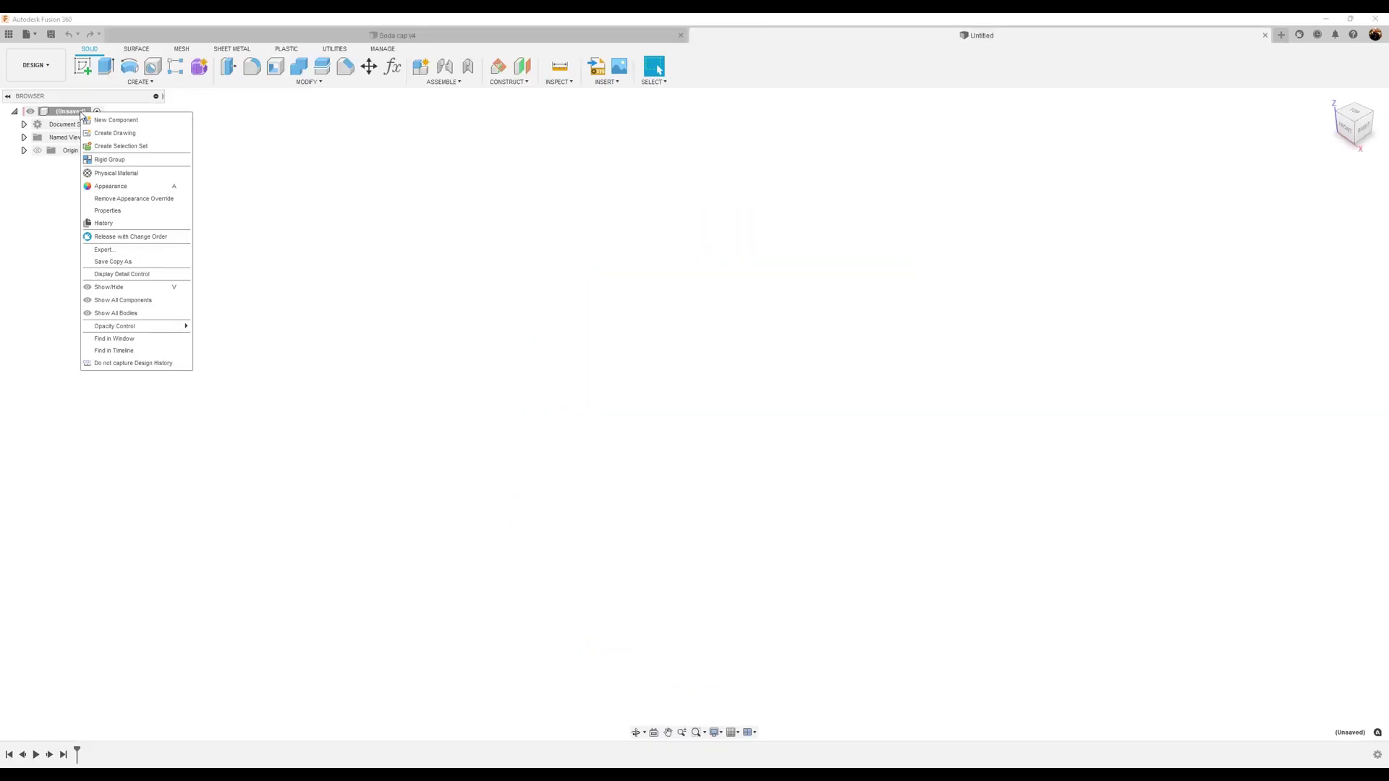
left_click(114, 120)
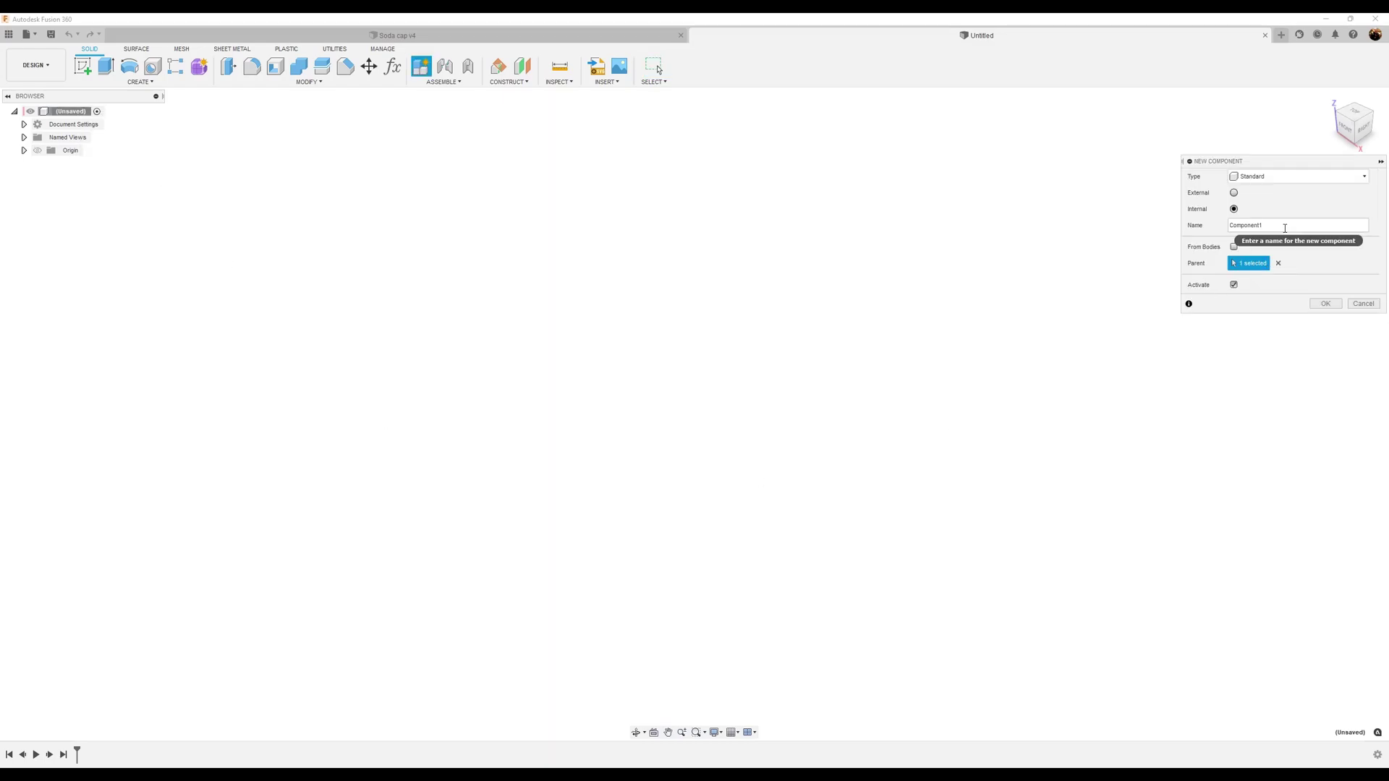
double_click(1287, 225)
type("Soda Cap")
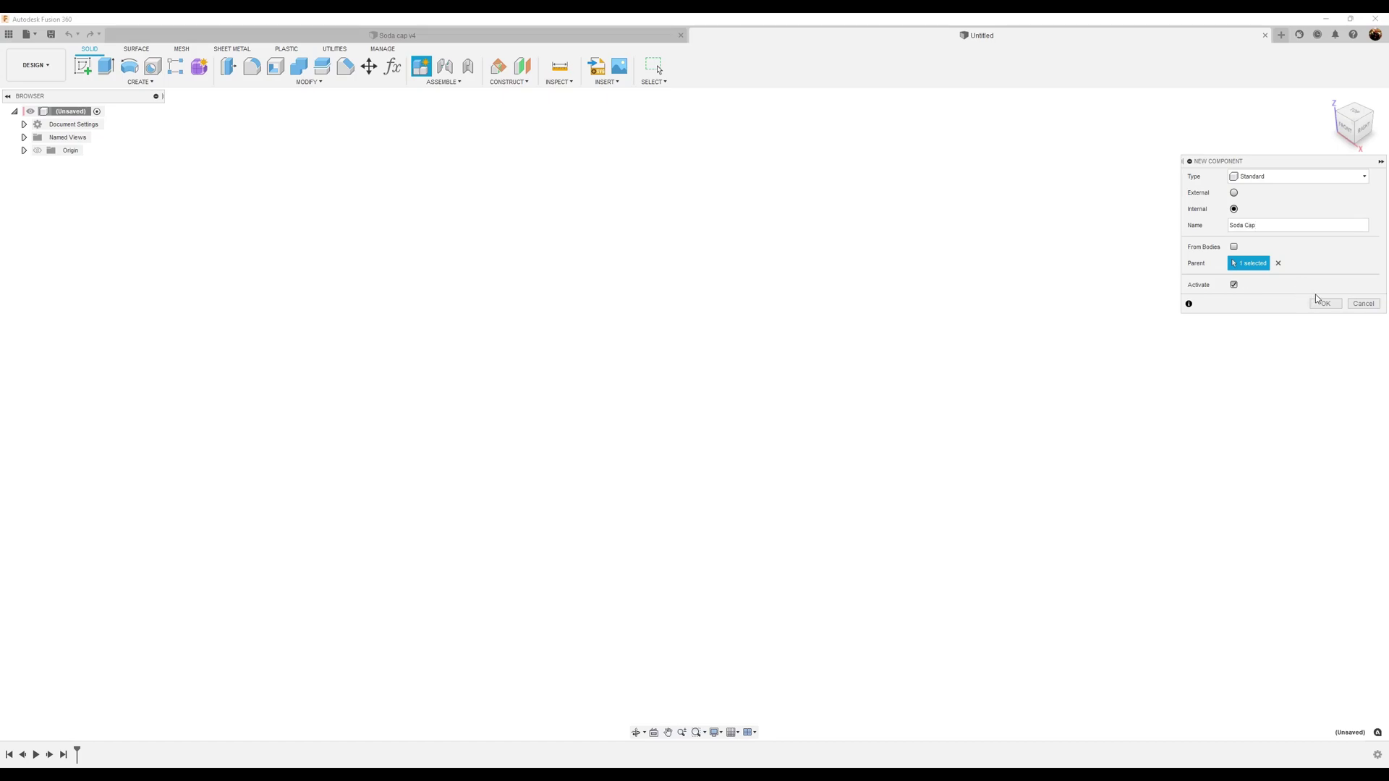
left_click(1319, 303)
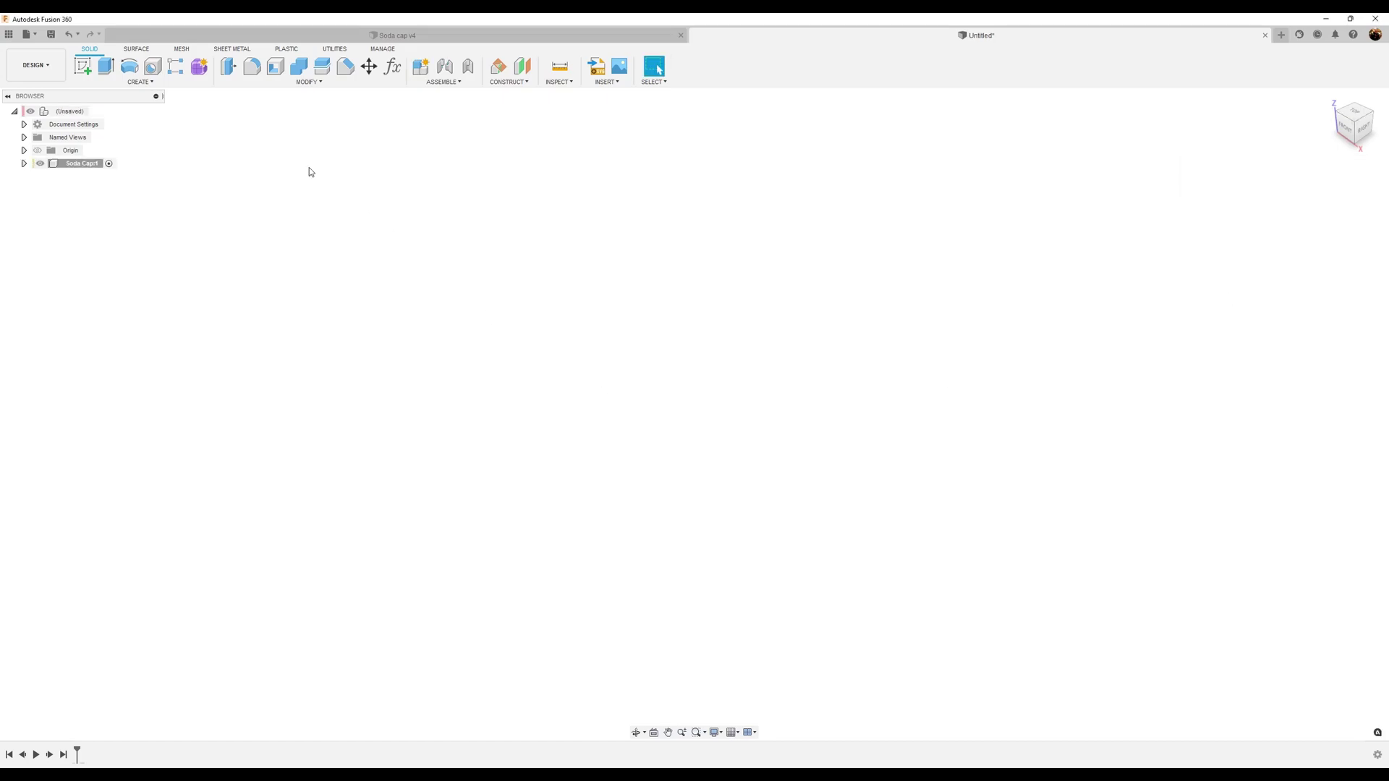
- Start a sketch on the horizontal ground plane and draw a Ø30 circle at the origin
left_click(82, 66)
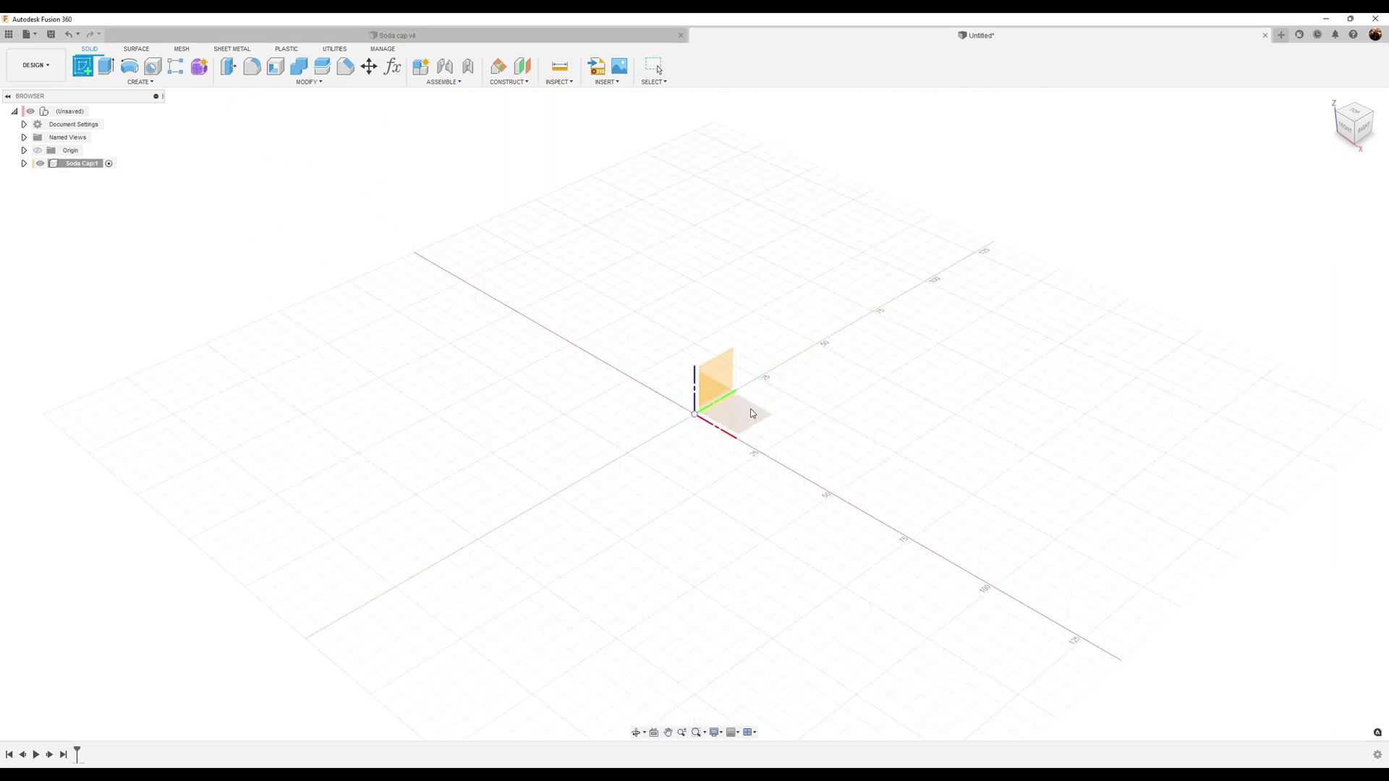
left_click(751, 413)
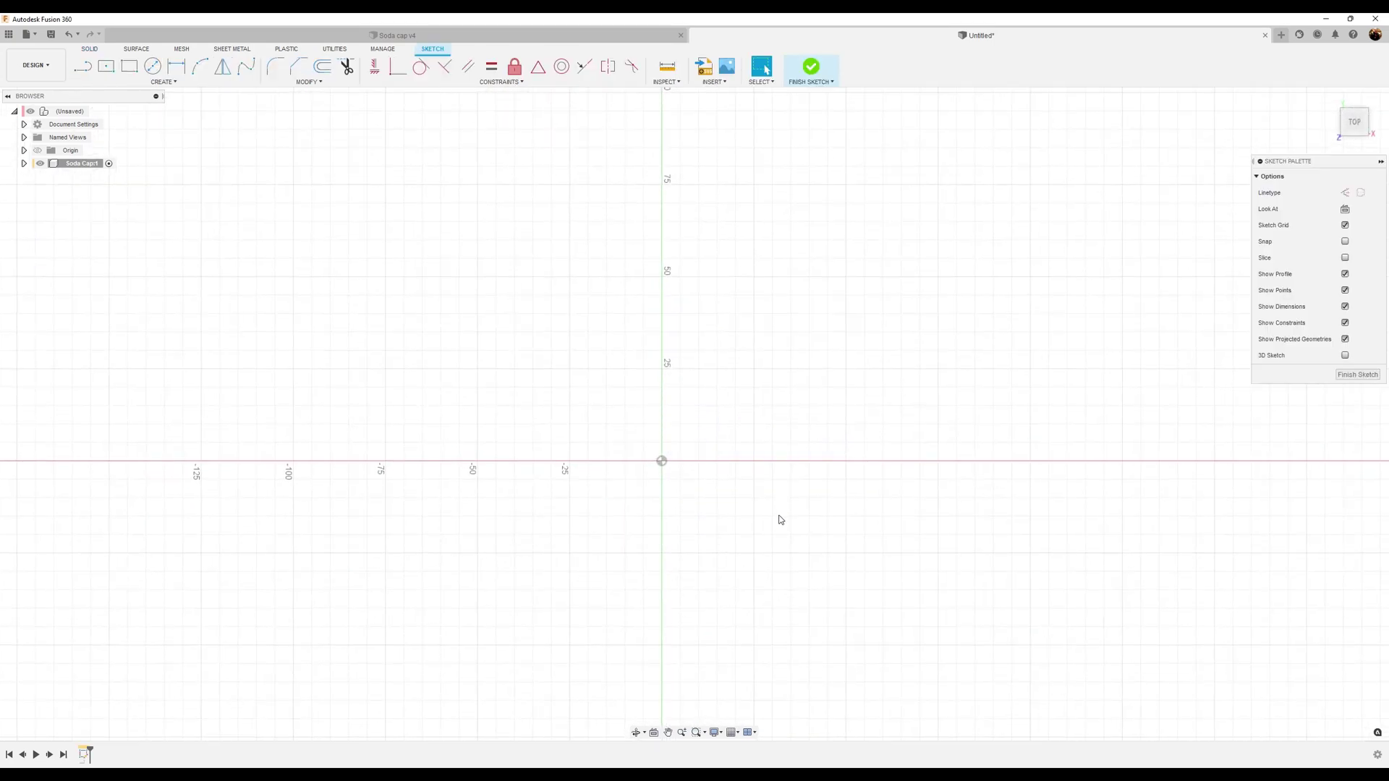
left_click(153, 65)
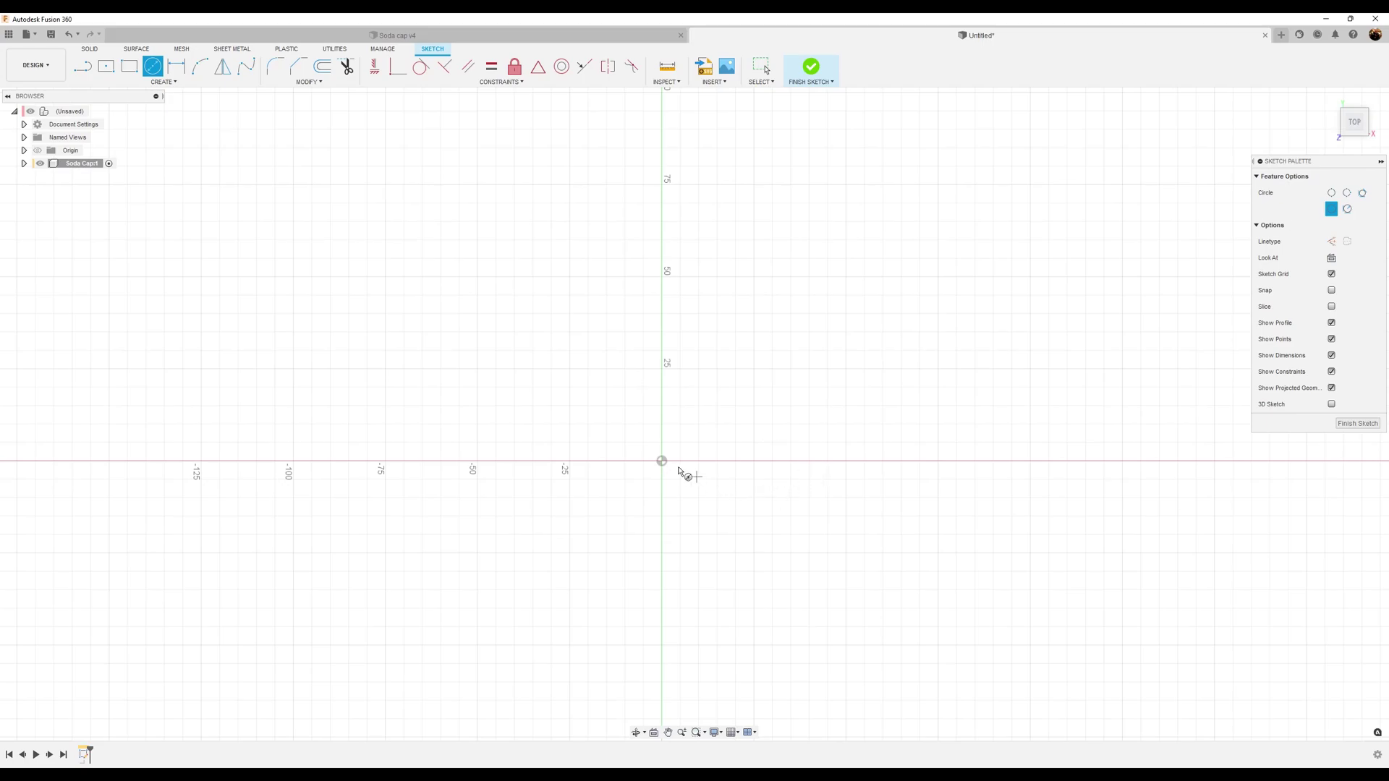
left_click(662, 461)
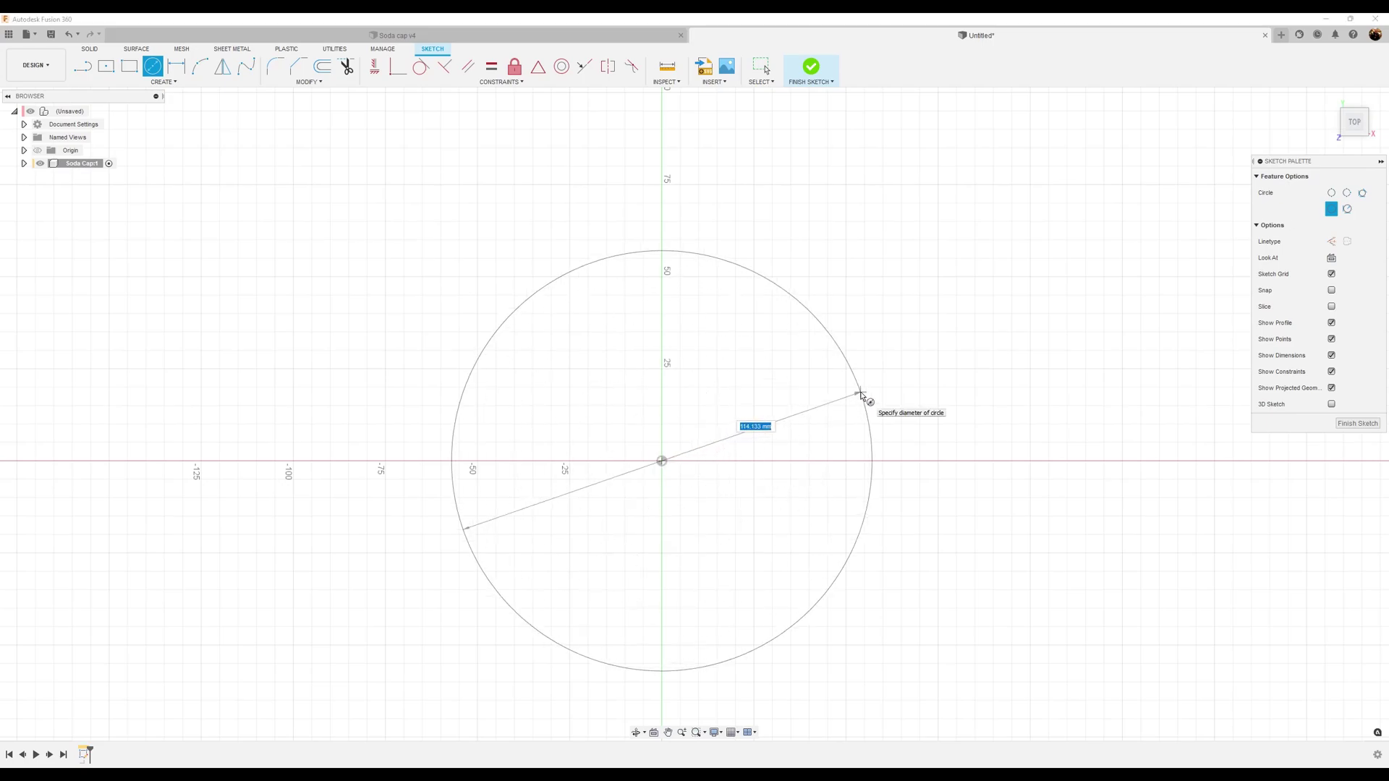
type("30")
key("Return")
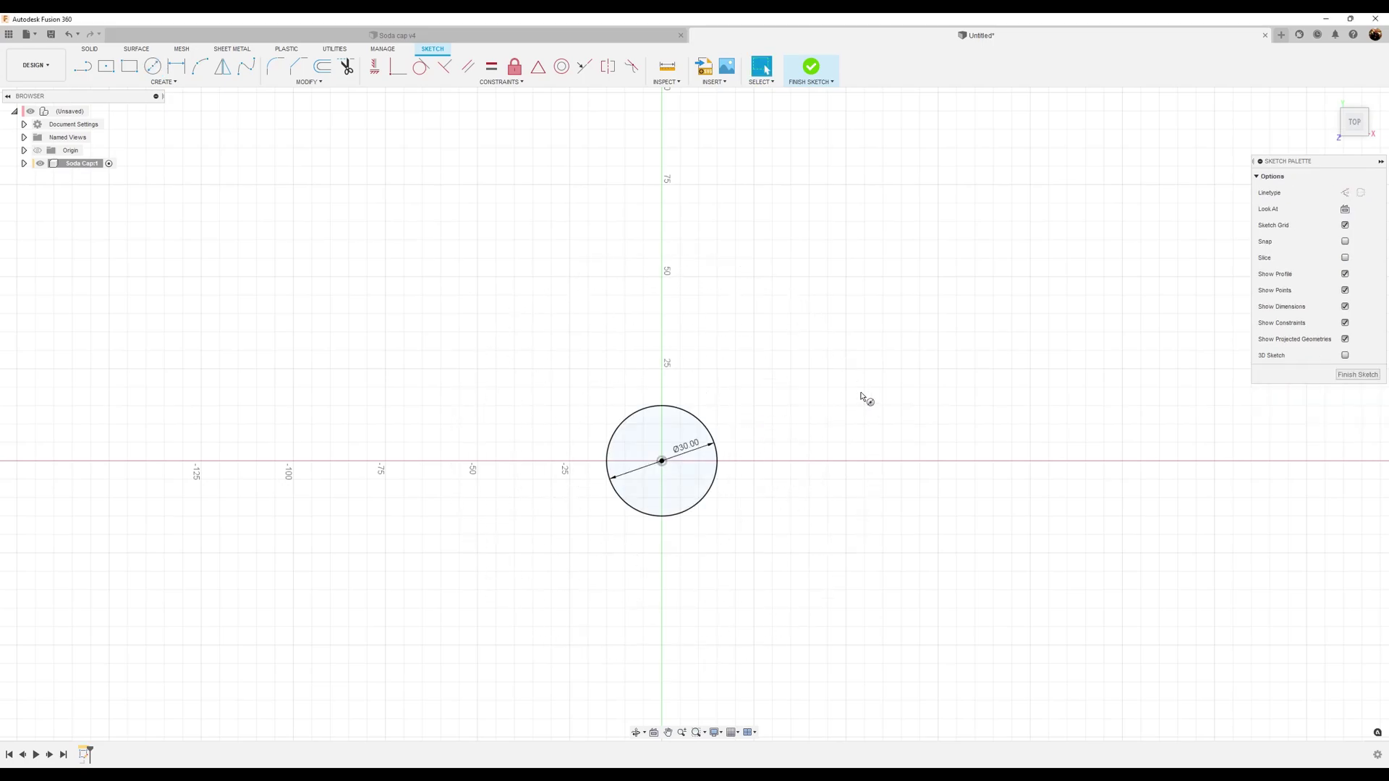
scroll(701, 618, "up", 5)
middle_click_drag(713, 393, 809, 610)
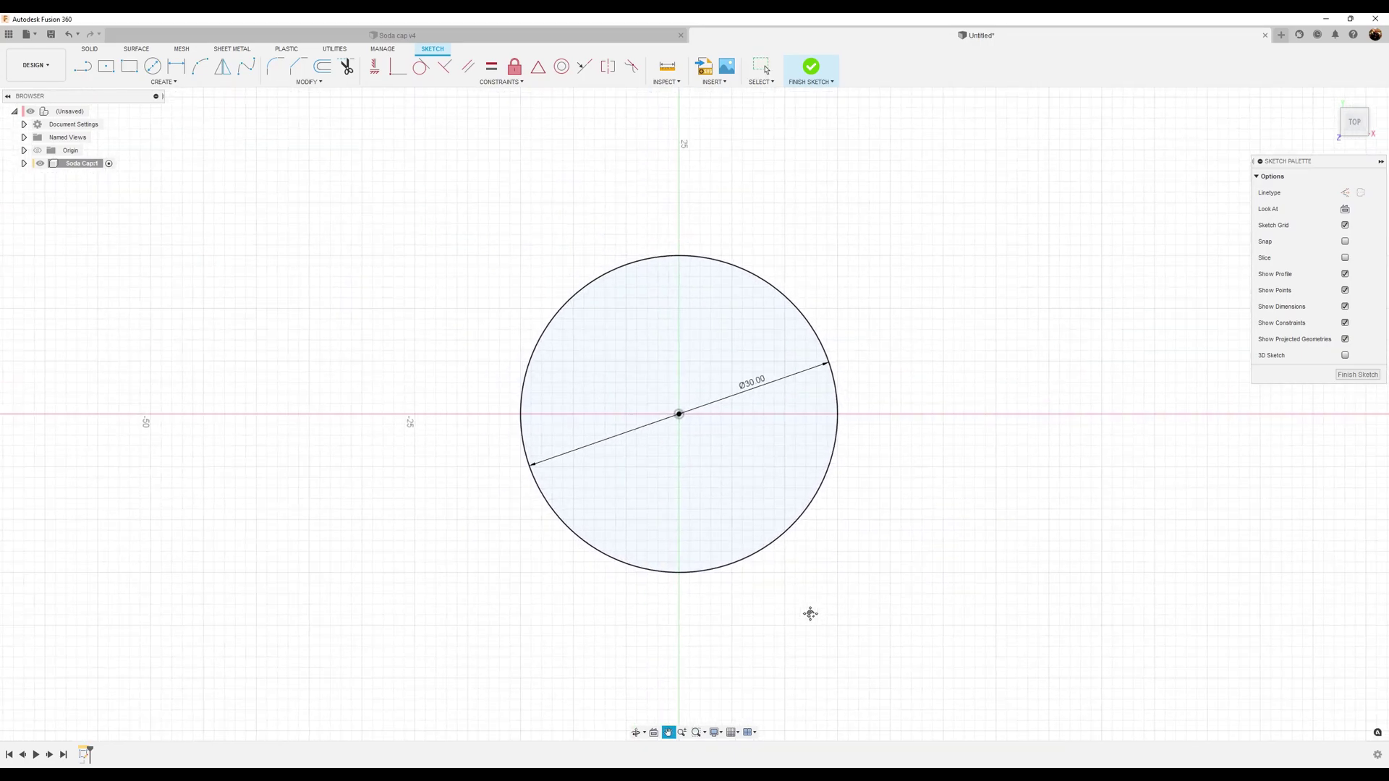
scroll(783, 510, "up", 3)
middle_click_drag(902, 350, 936, 402)
left_click_drag(815, 193, 793, 216)
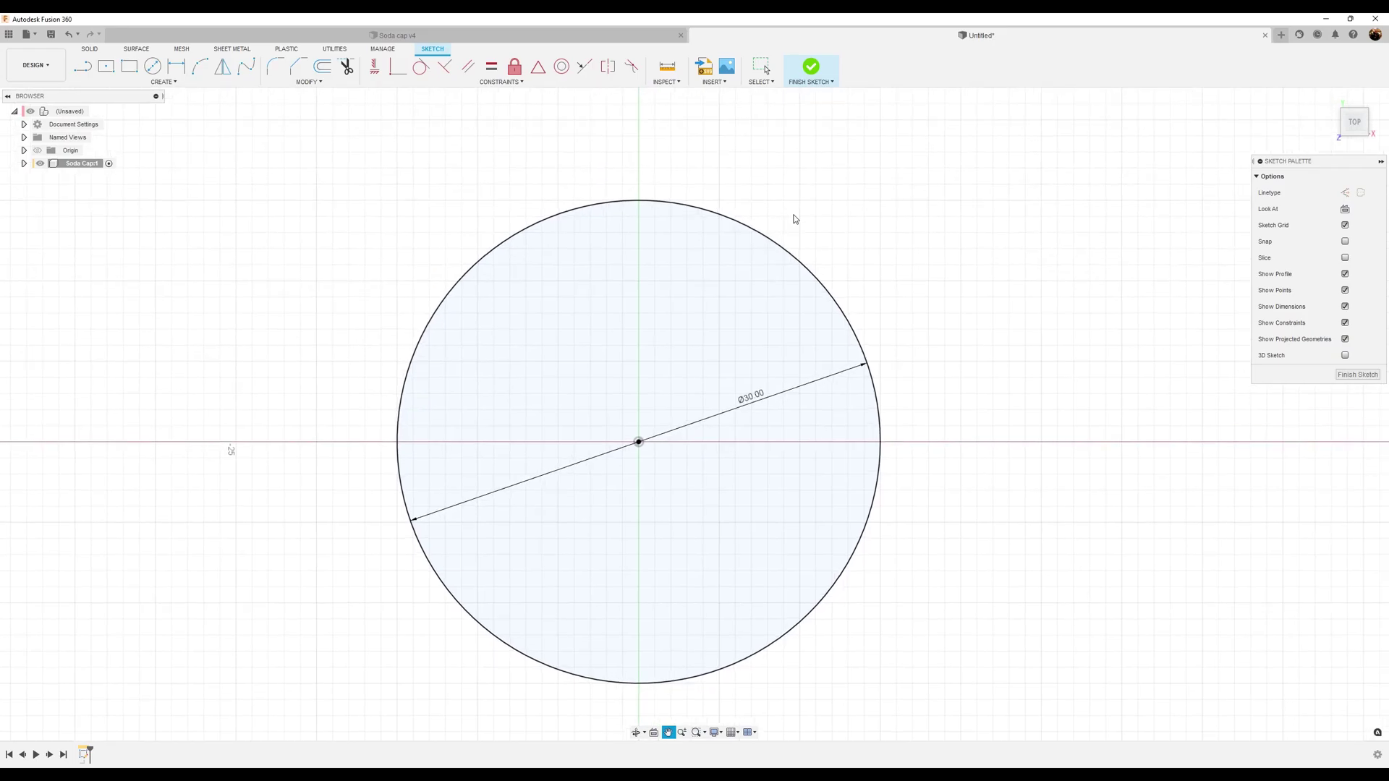
key("Escape")
- Draw a three-point arc across the circle's top, vertically aligned with the circle centre
left_click(200, 68)
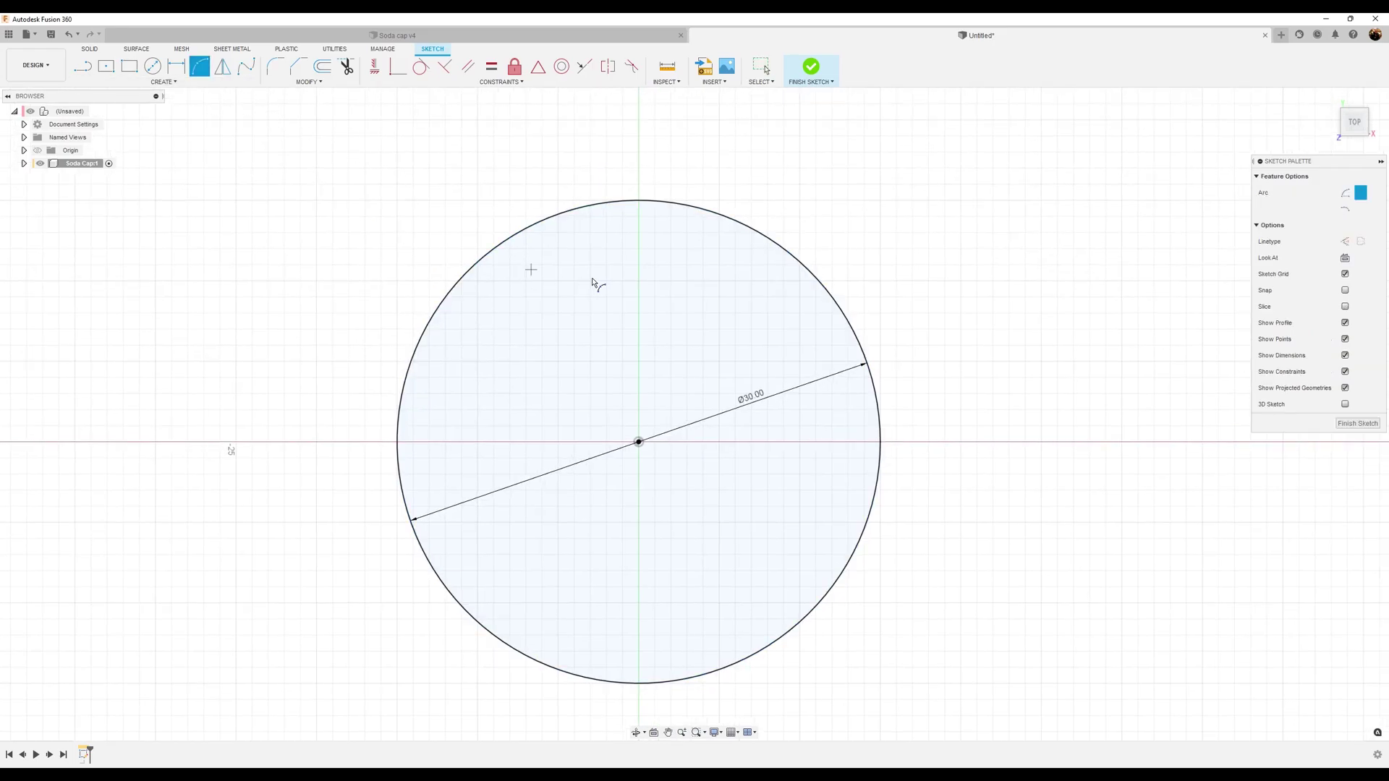
left_click(586, 206)
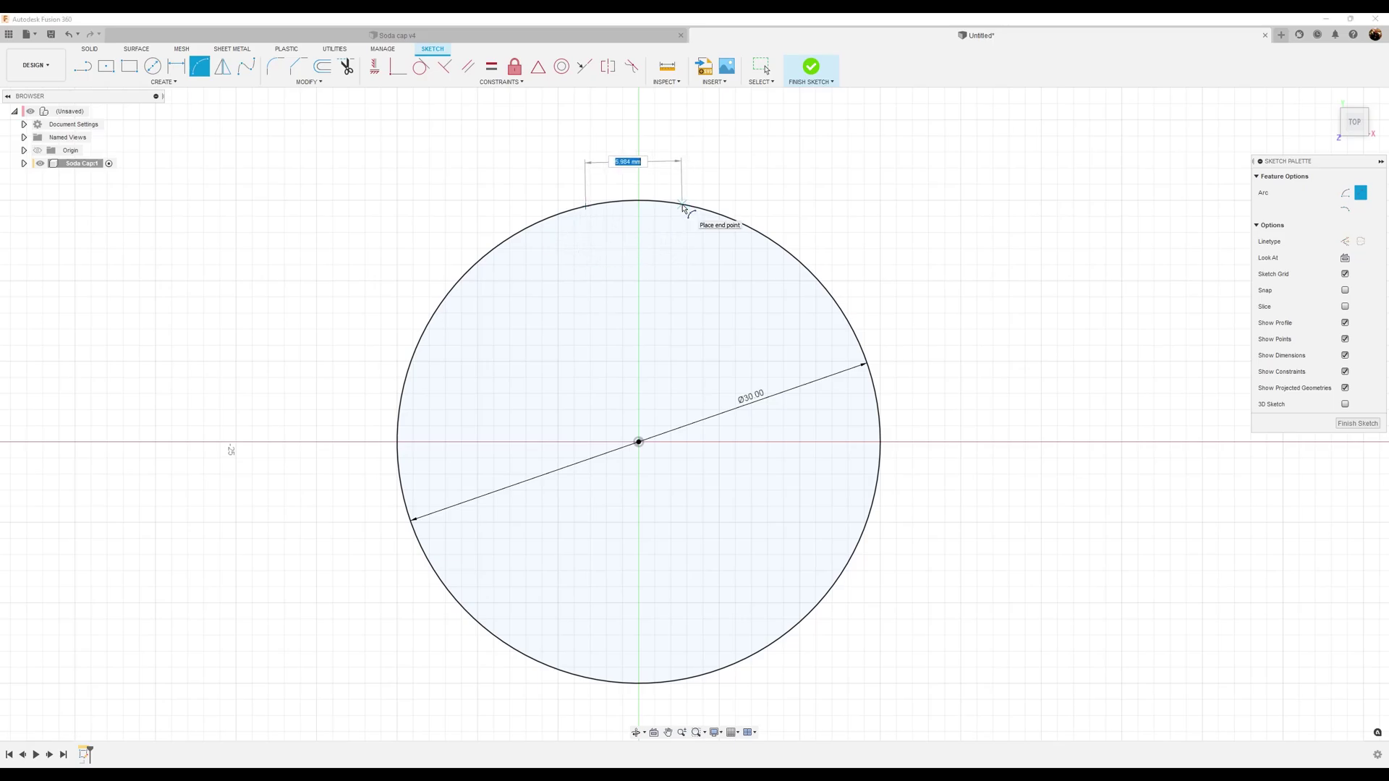
left_click(682, 205)
left_click(648, 228)
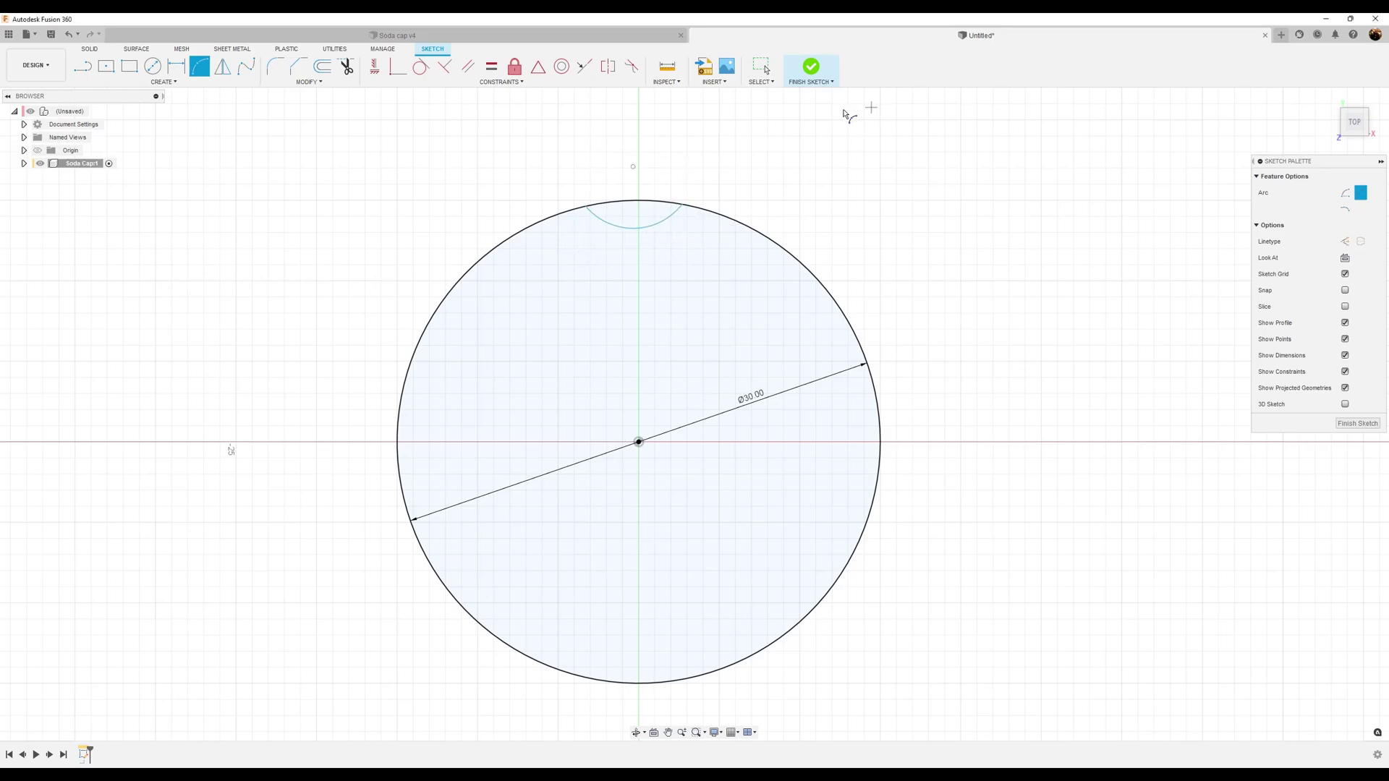
left_click(376, 68)
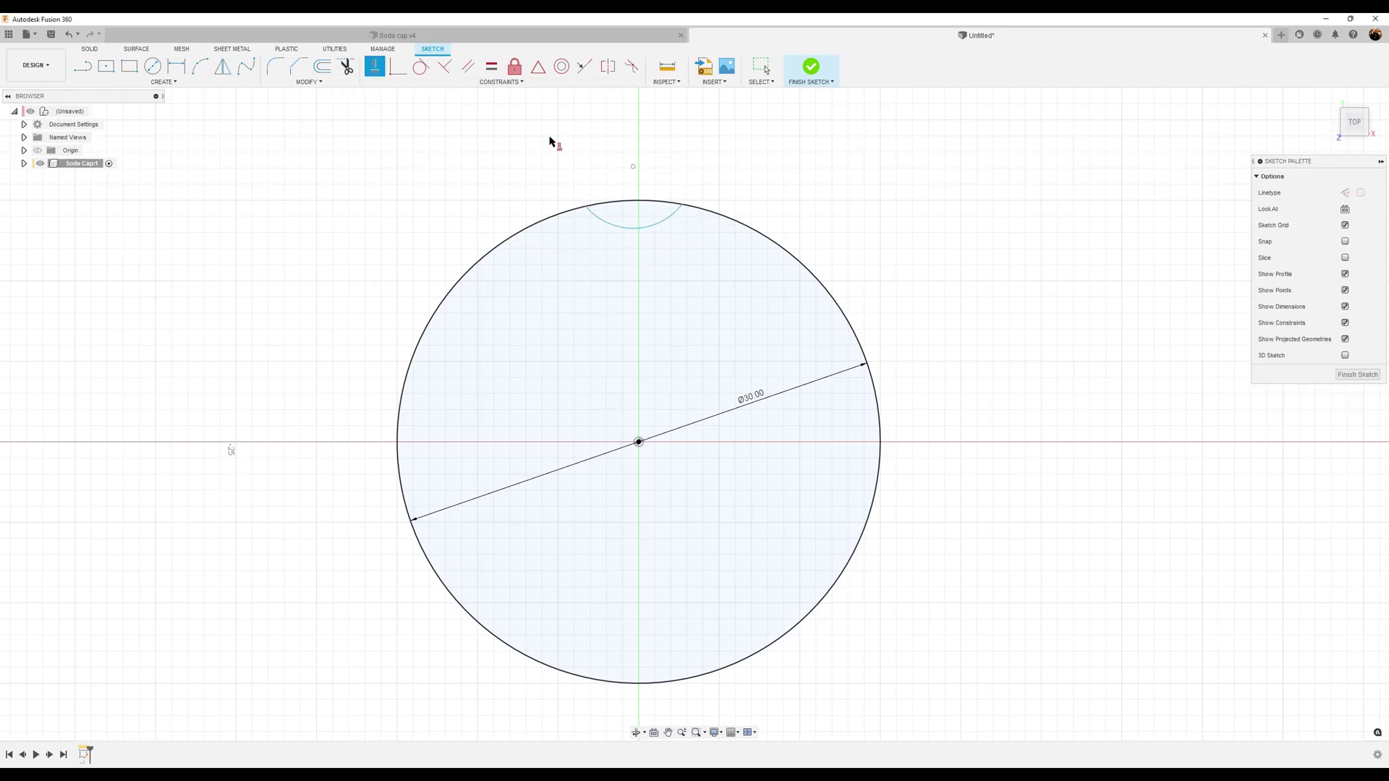
left_click(633, 166)
left_click(638, 442)
scroll(680, 187, "up", 2)
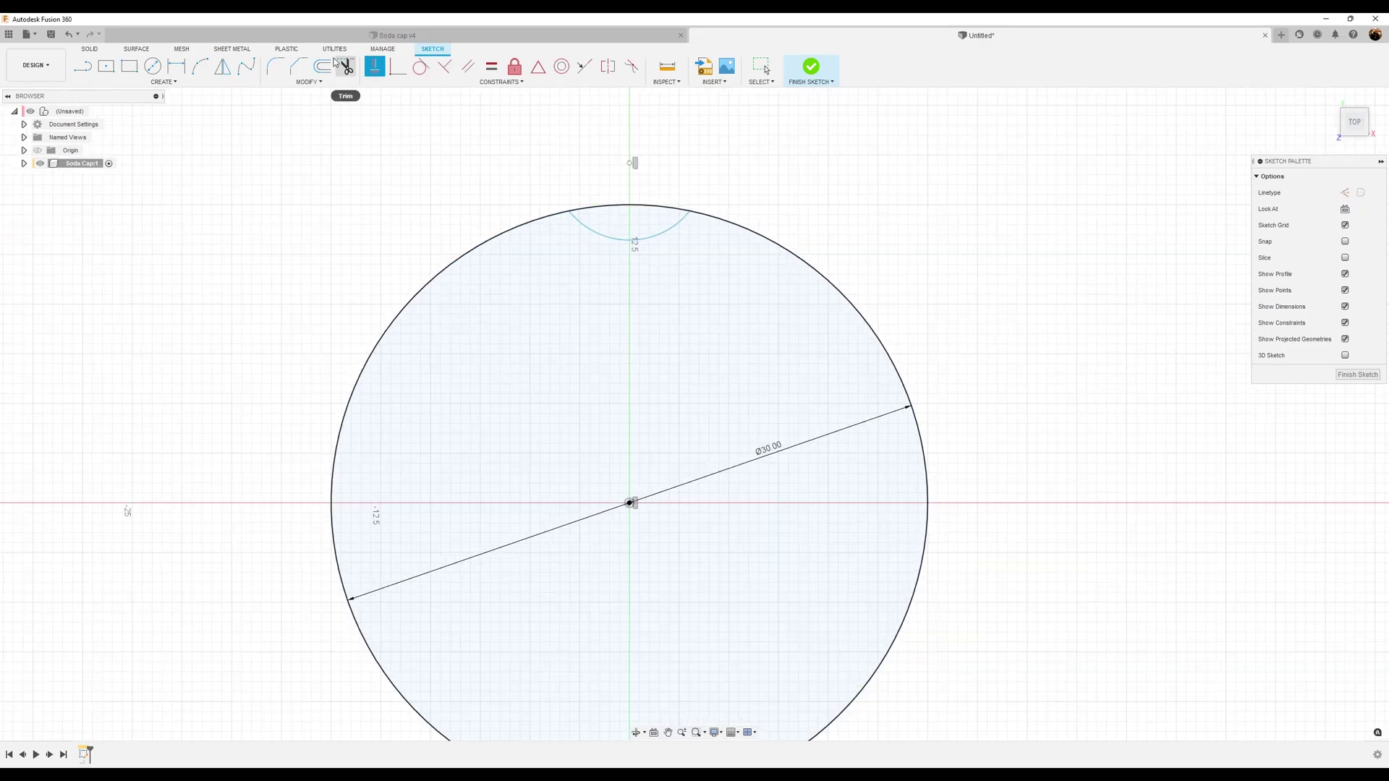
- Dimension the arc with a 4.71 endpoint width and an R3 radius
left_click(176, 66)
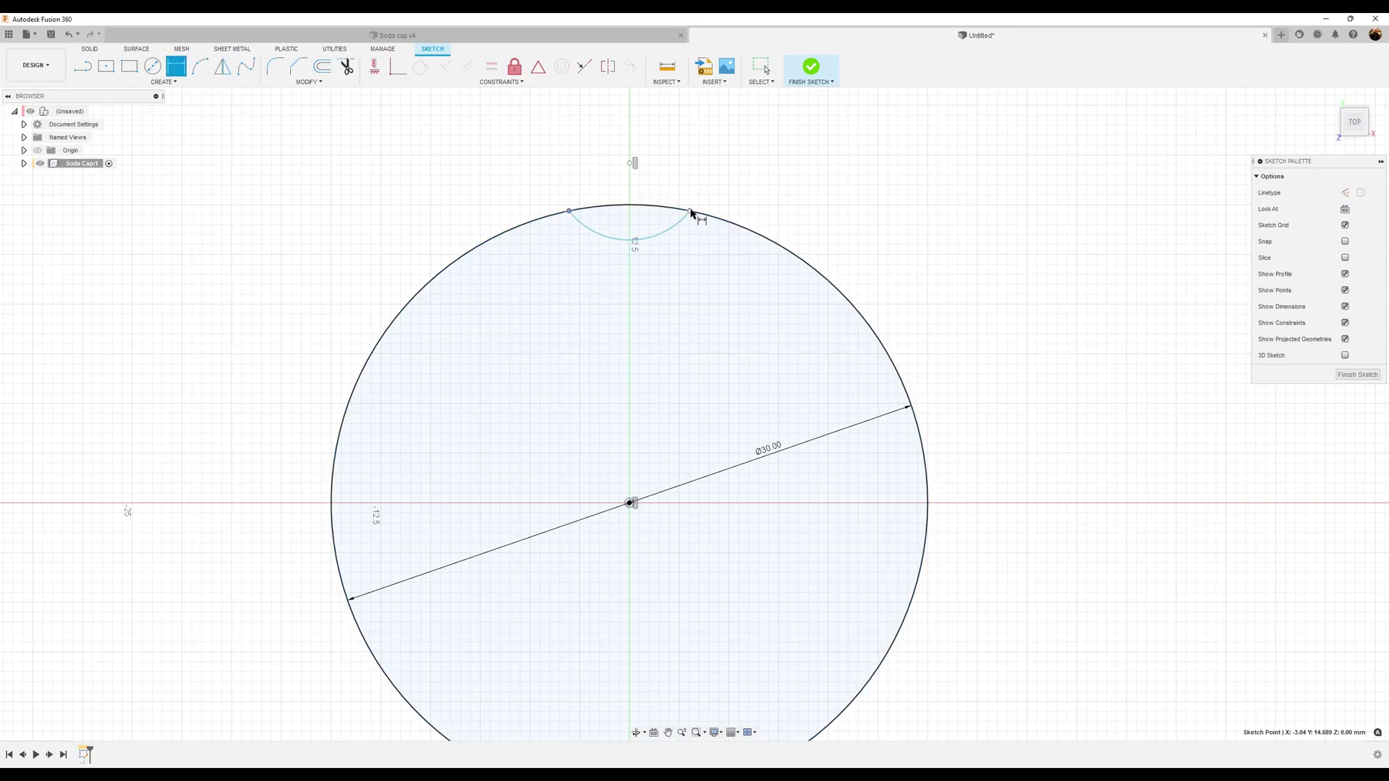
left_click(690, 212)
left_click(628, 188)
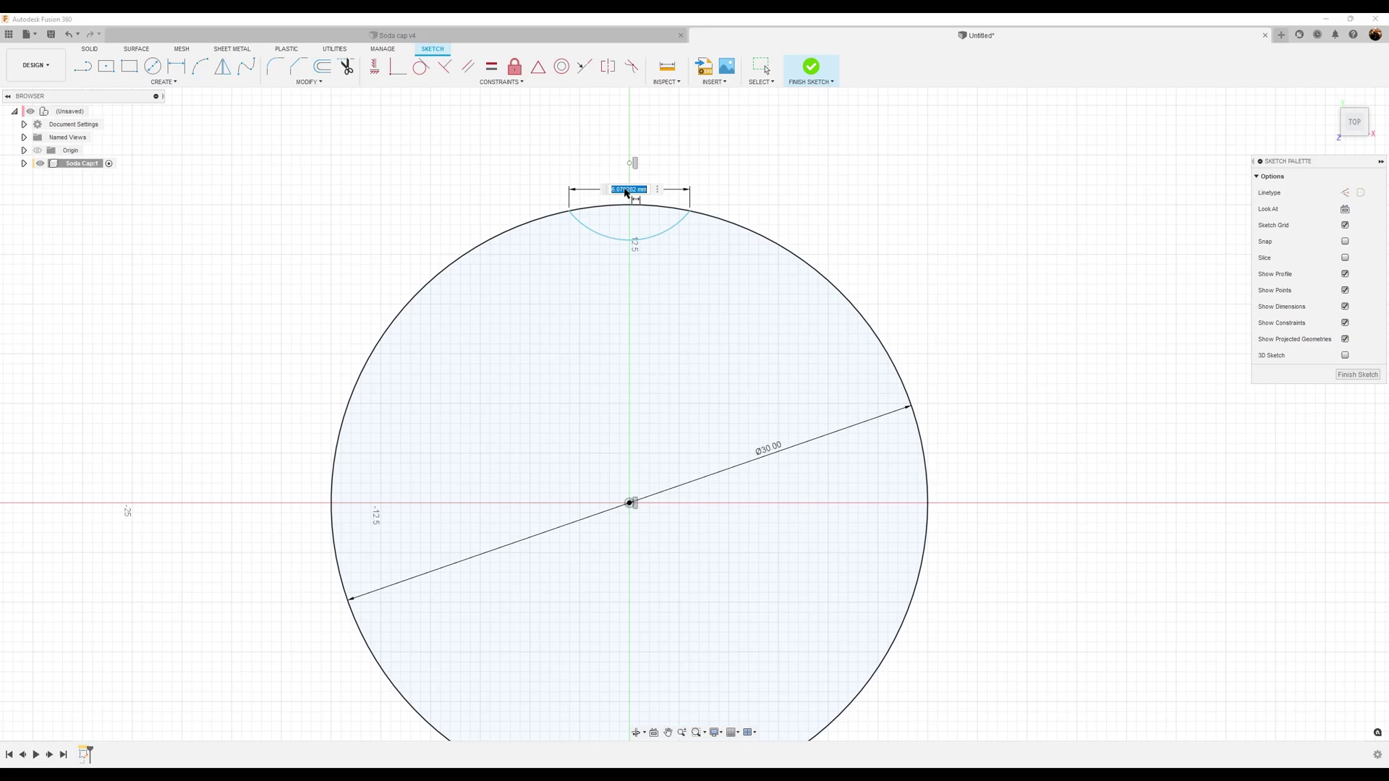
key("BackSpace")
type("4.71")
key("Return")
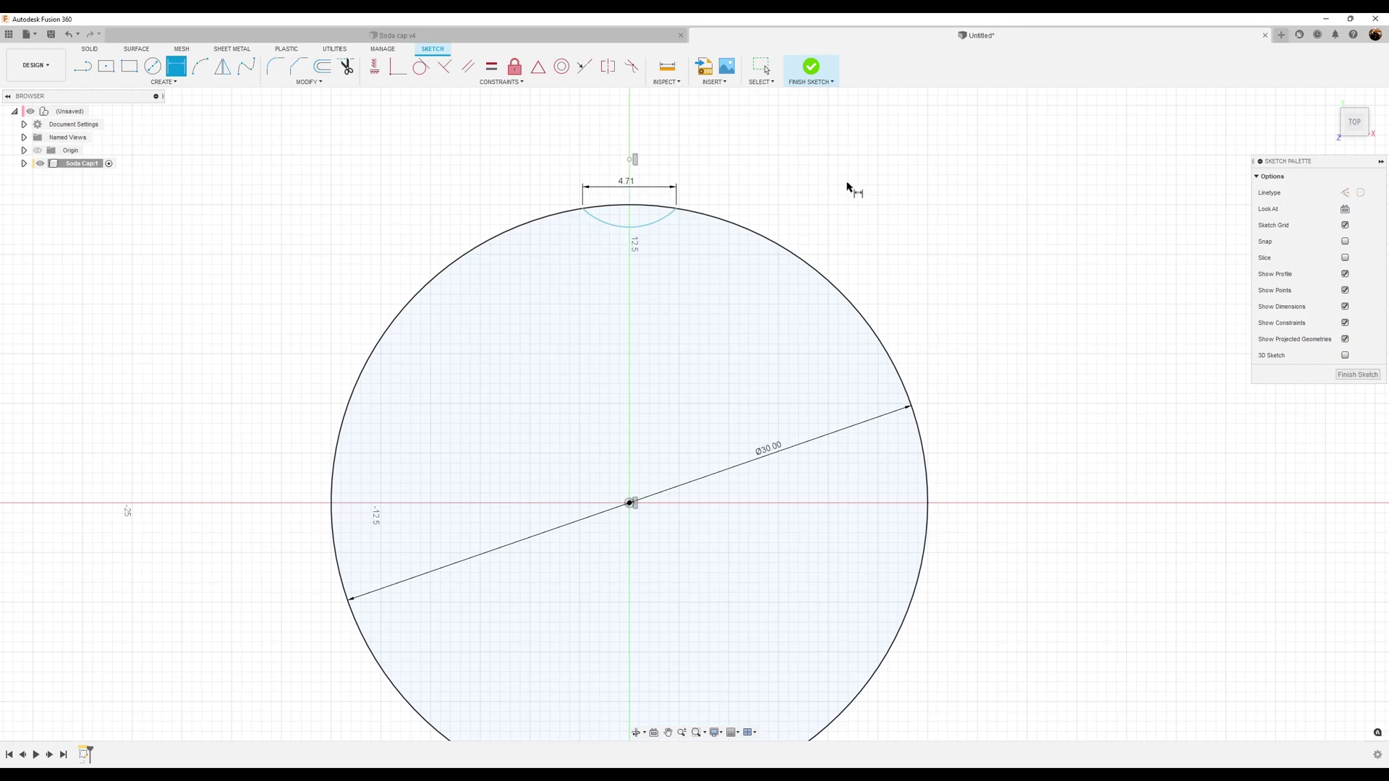
scroll(684, 175, "up", 1)
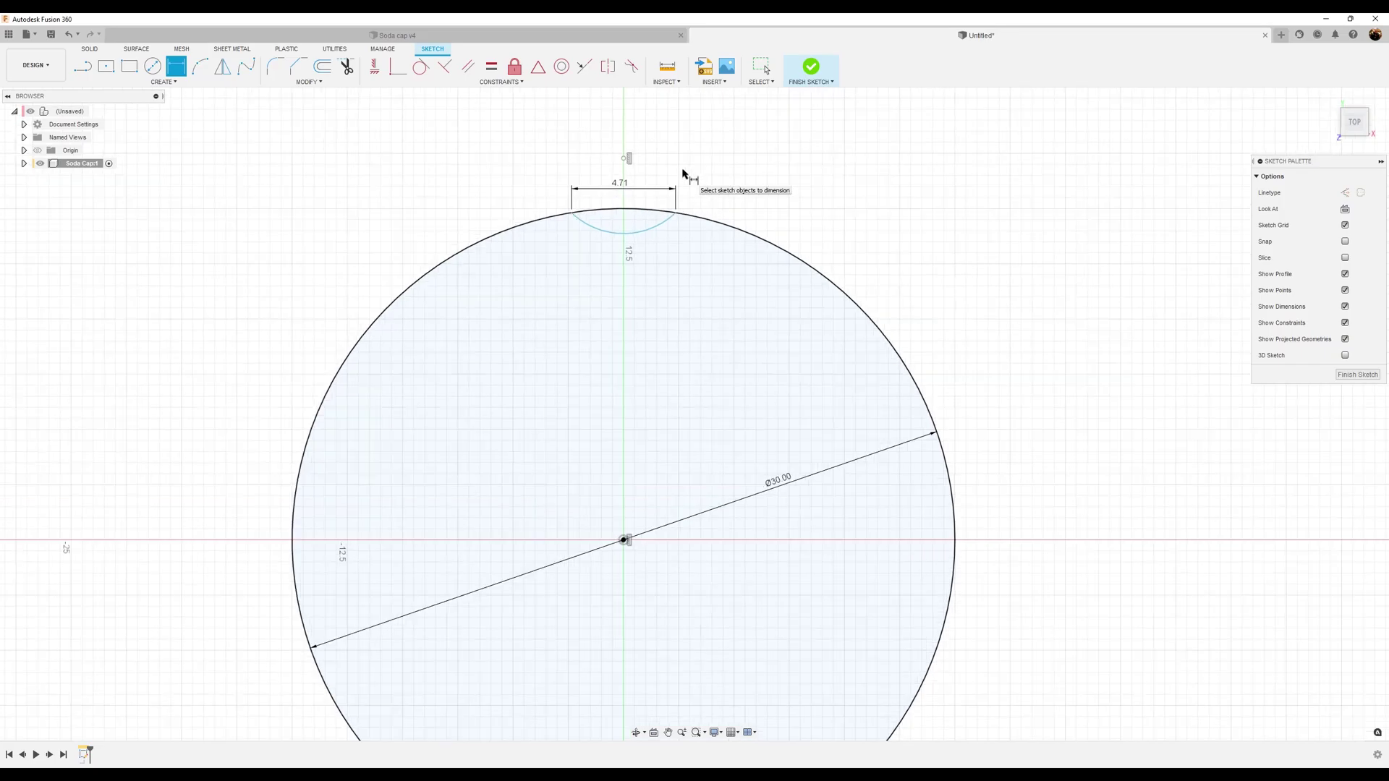
left_click(641, 233)
left_click(655, 254)
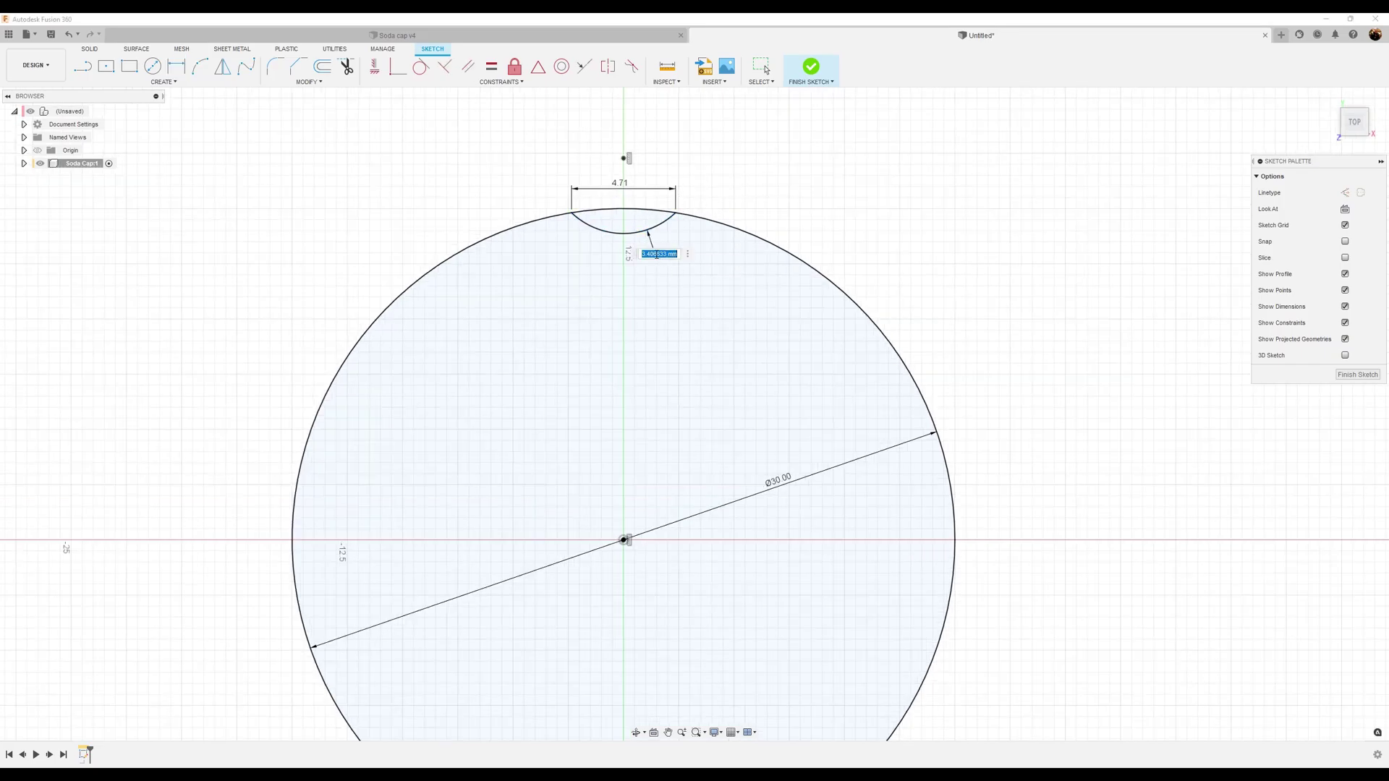
type("3")
key("Return")
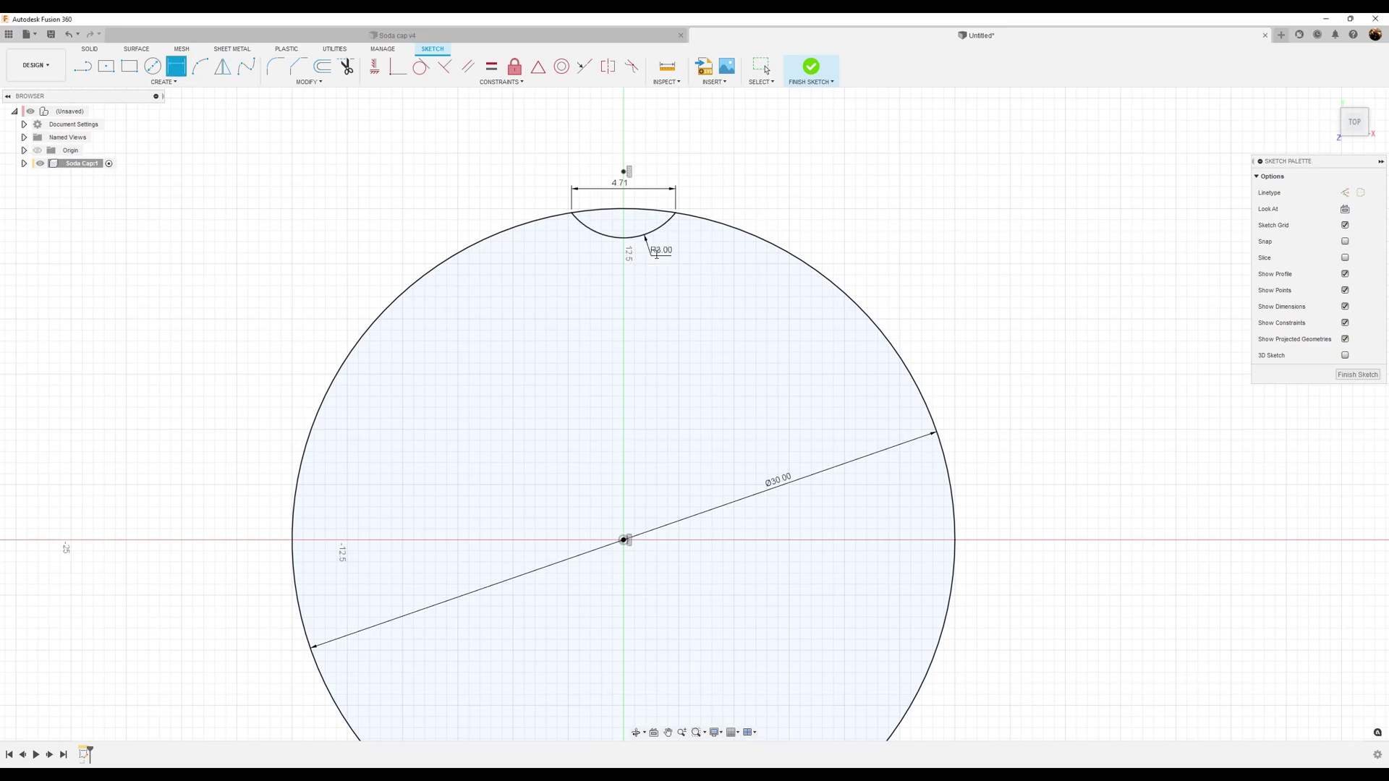
scroll(923, 285, "down", 1)
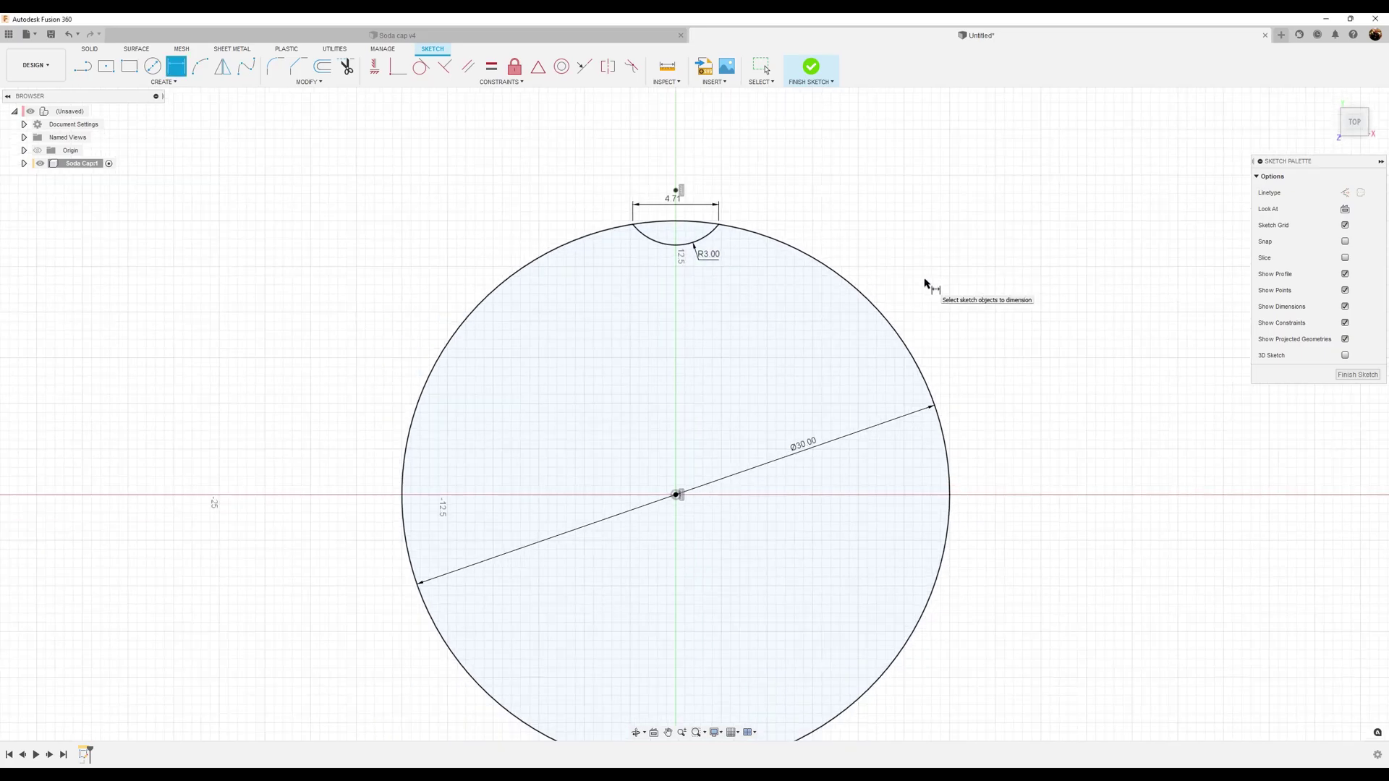
mouse_move(923, 285)
middle_mouse_down()
mouse_move(930, 258)
mouse_move(912, 232)
middle_mouse_up()
- Circular-pattern the R3 arc 20 times around the circle's centre point
key("d")
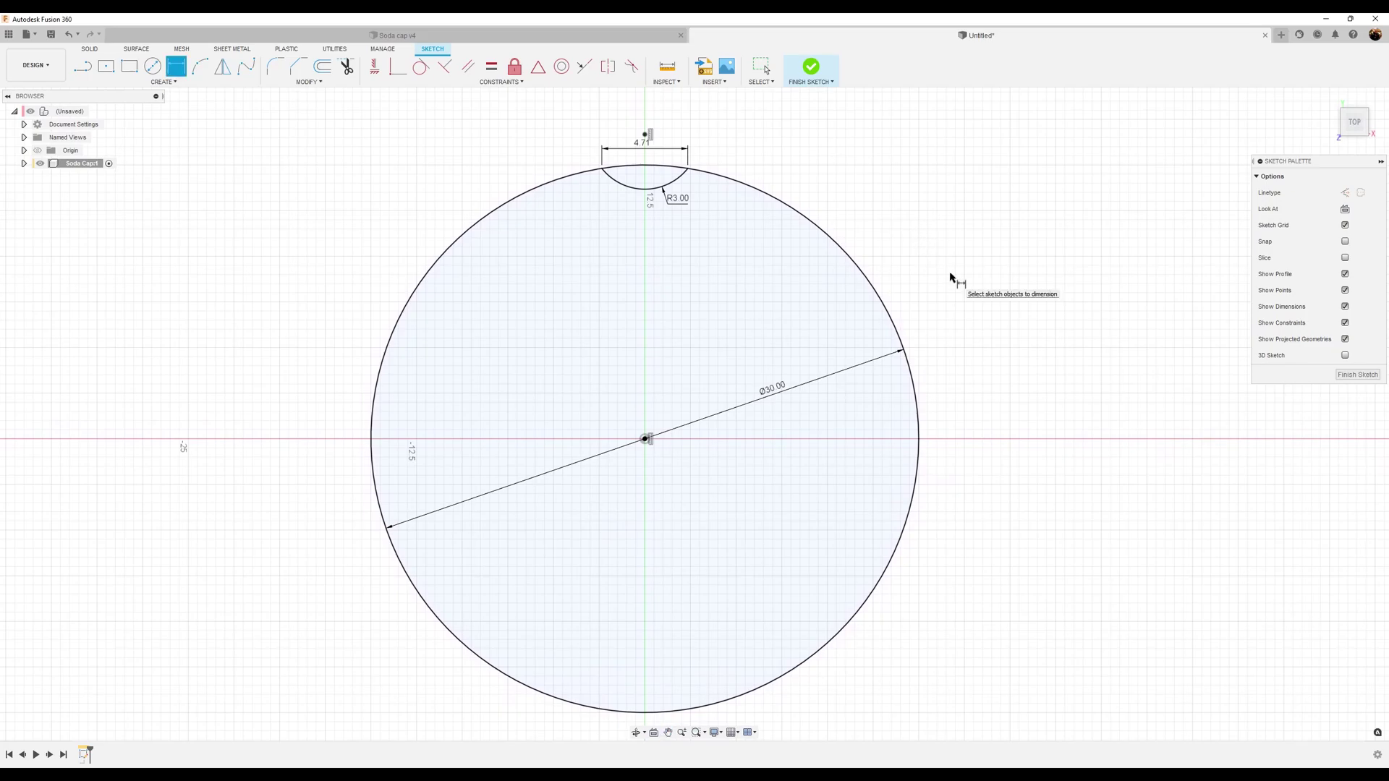
left_click(167, 82)
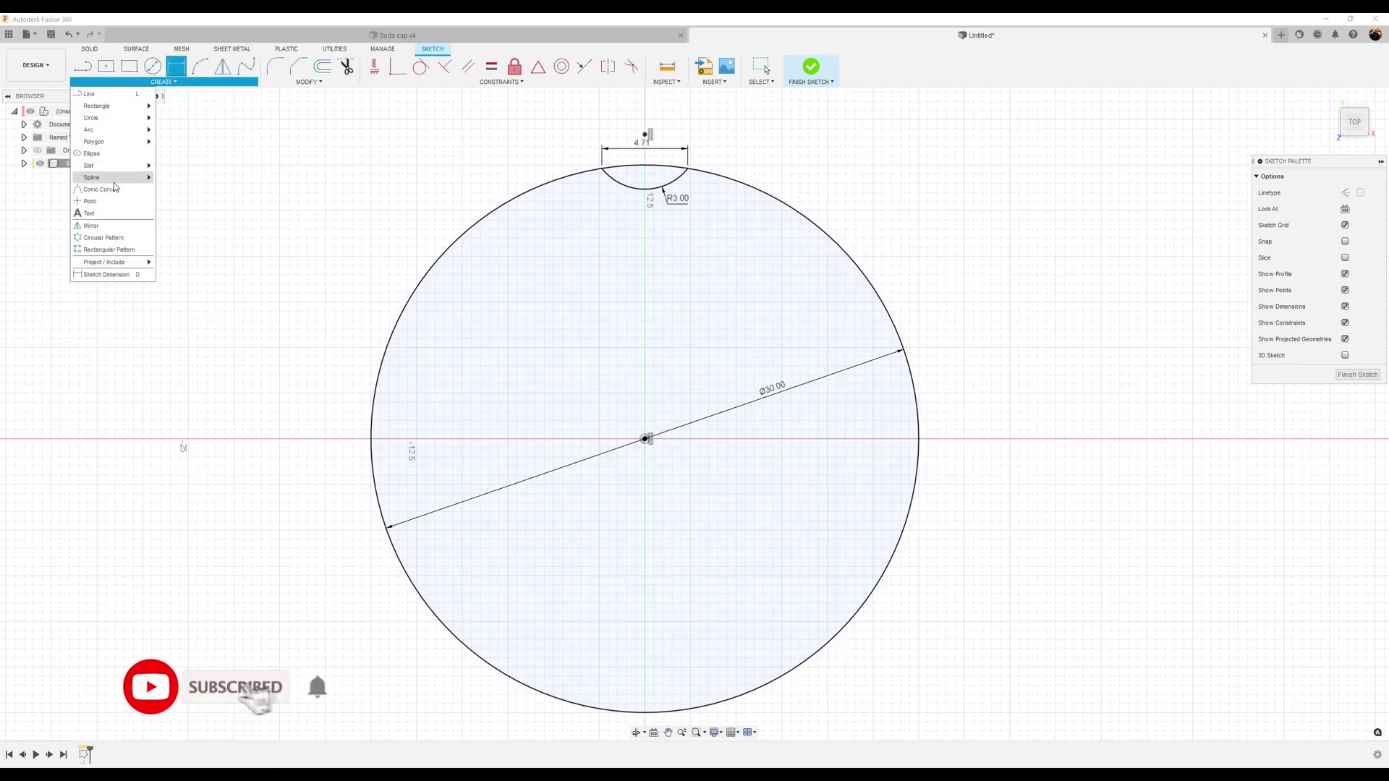
left_click(120, 242)
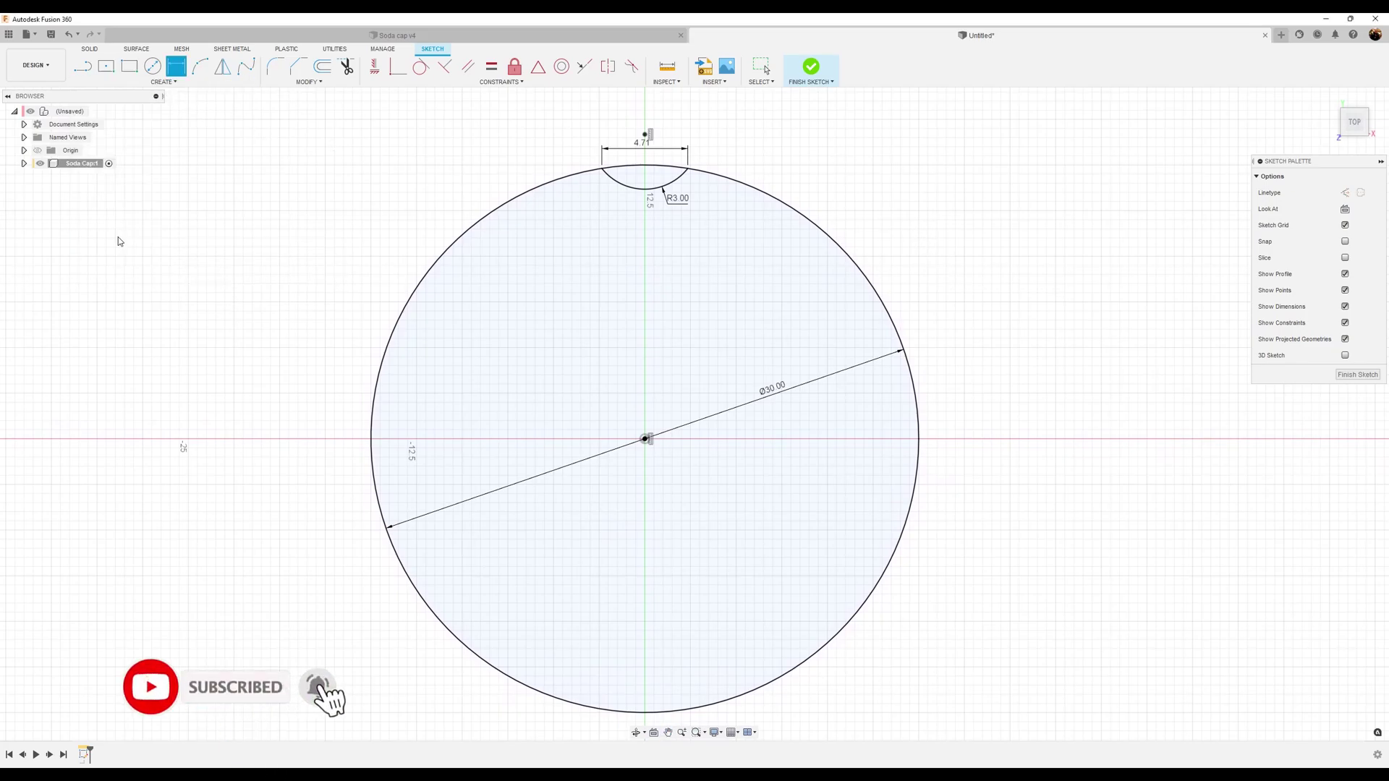
left_click(633, 193)
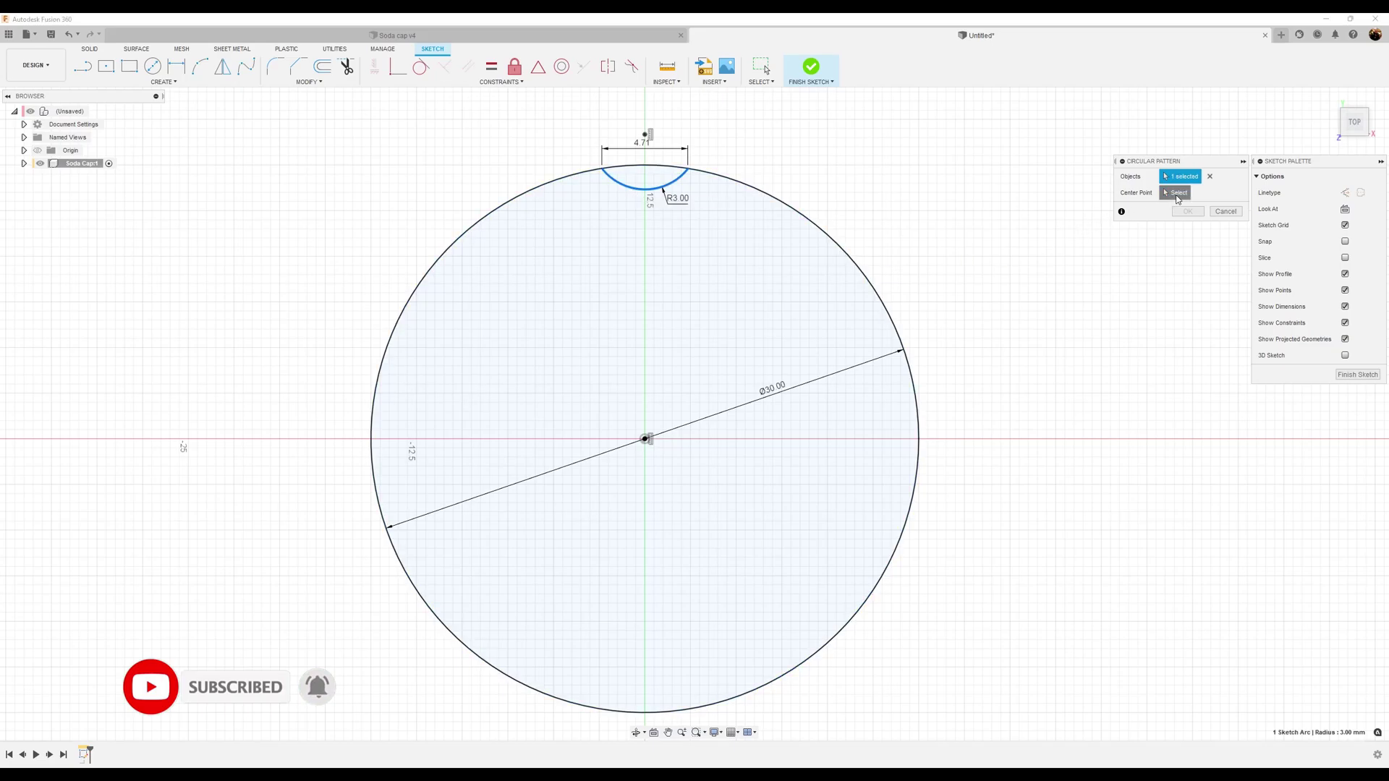
left_click(645, 440)
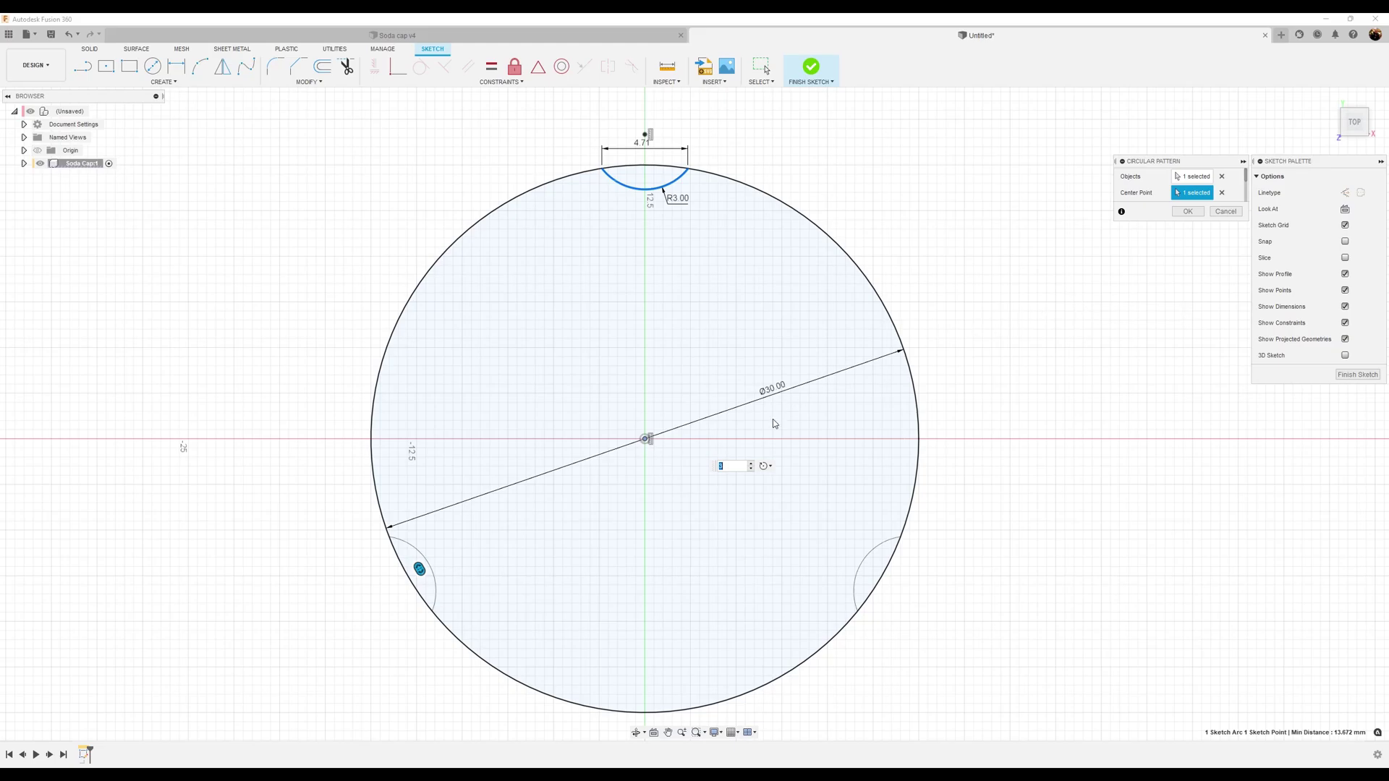
left_click_drag(729, 464, 703, 463)
type("20")
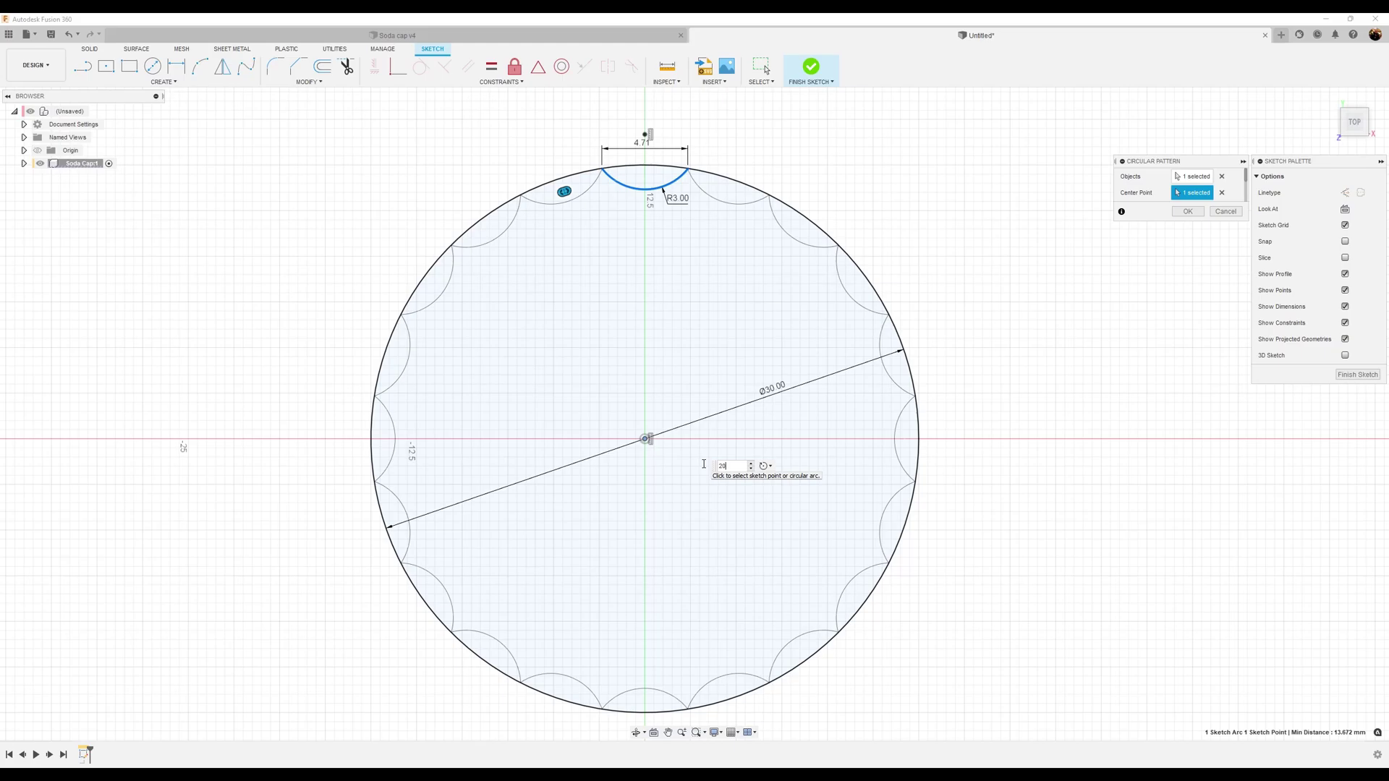
left_click(1188, 213)
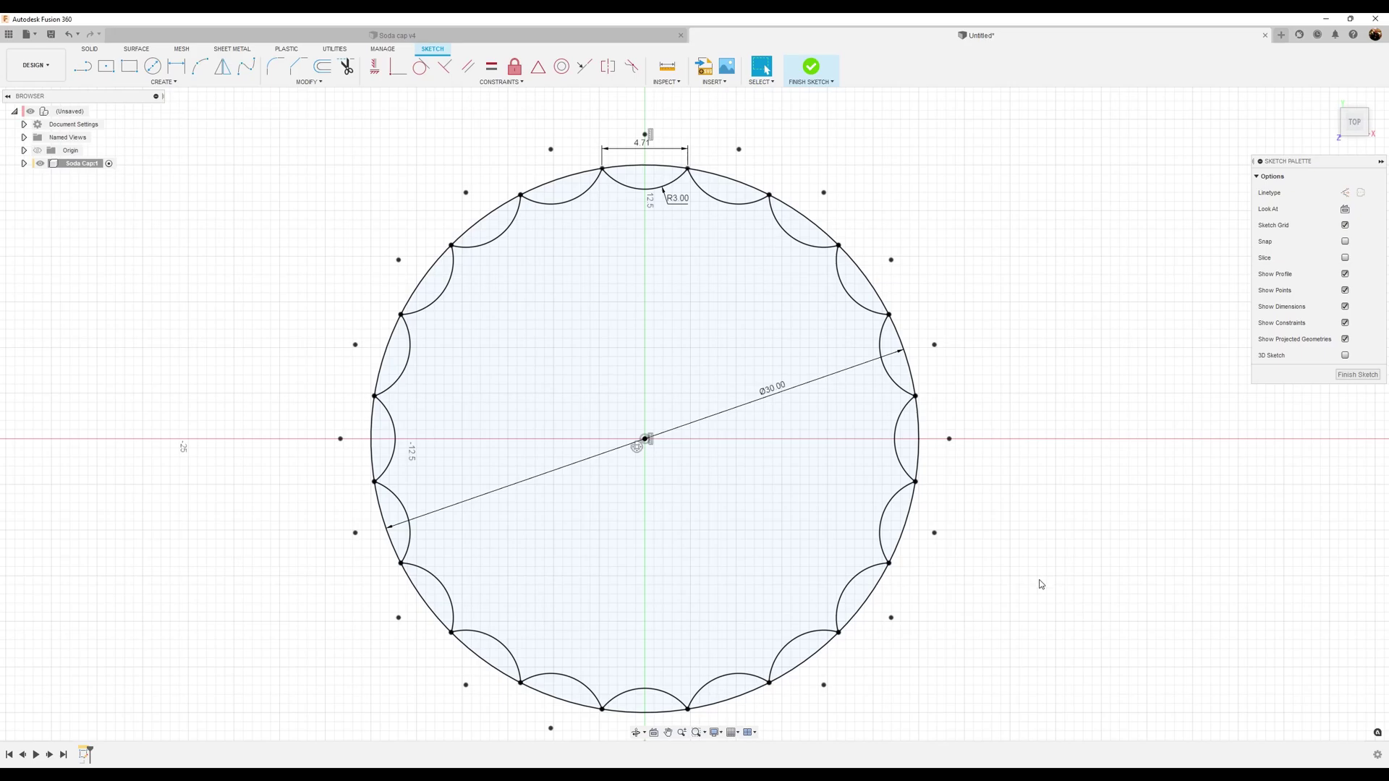
middle_click_drag(1044, 587, 1057, 559)
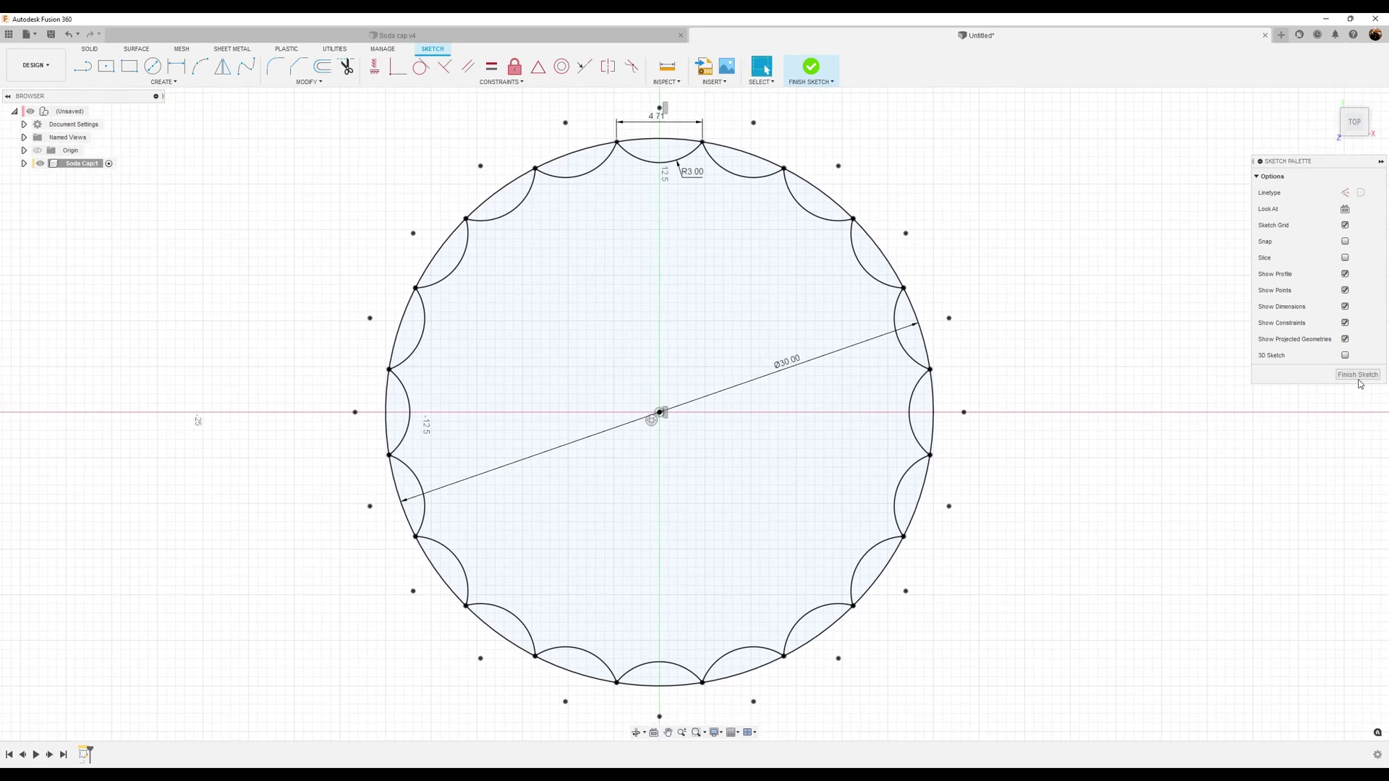
- Finish the sketch and extrude the scalloped profile into a thin solid disc
left_click(1357, 375)
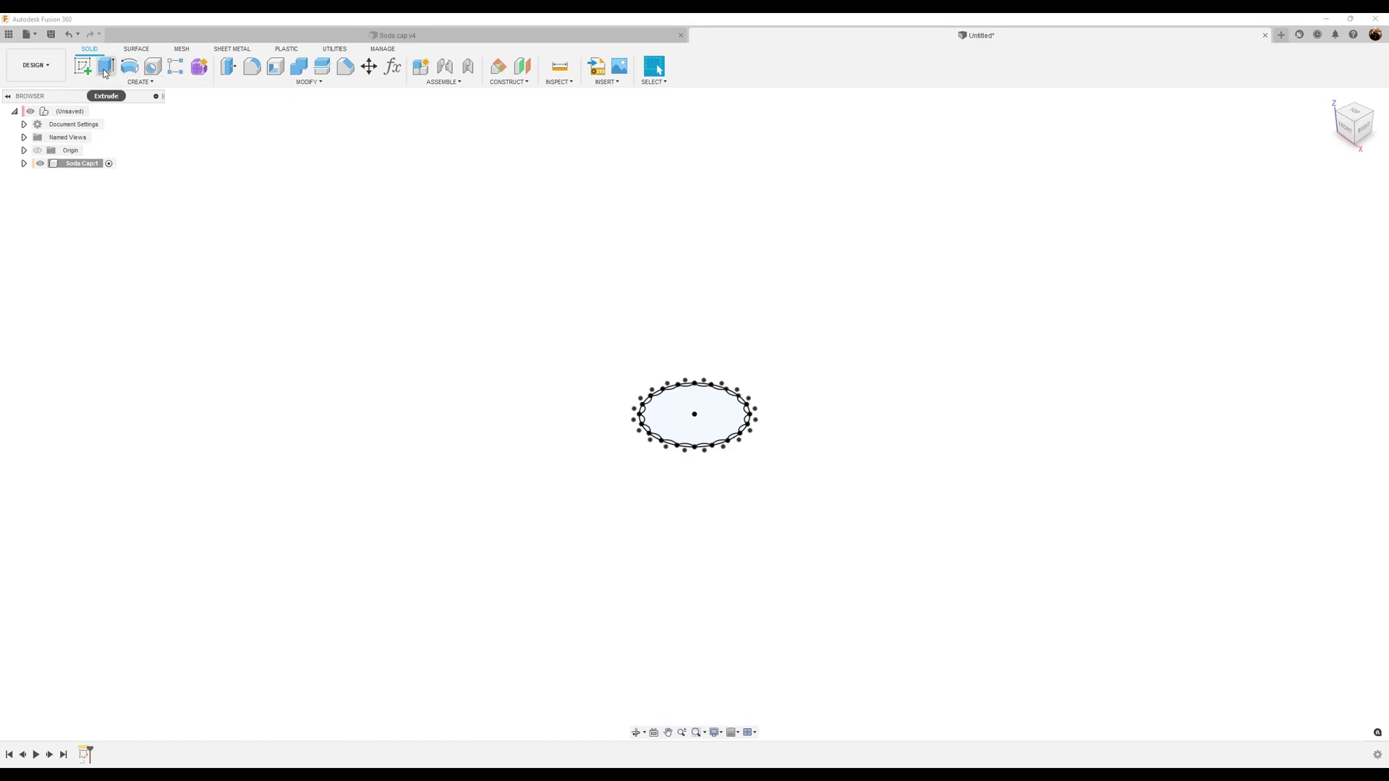
left_click(105, 69)
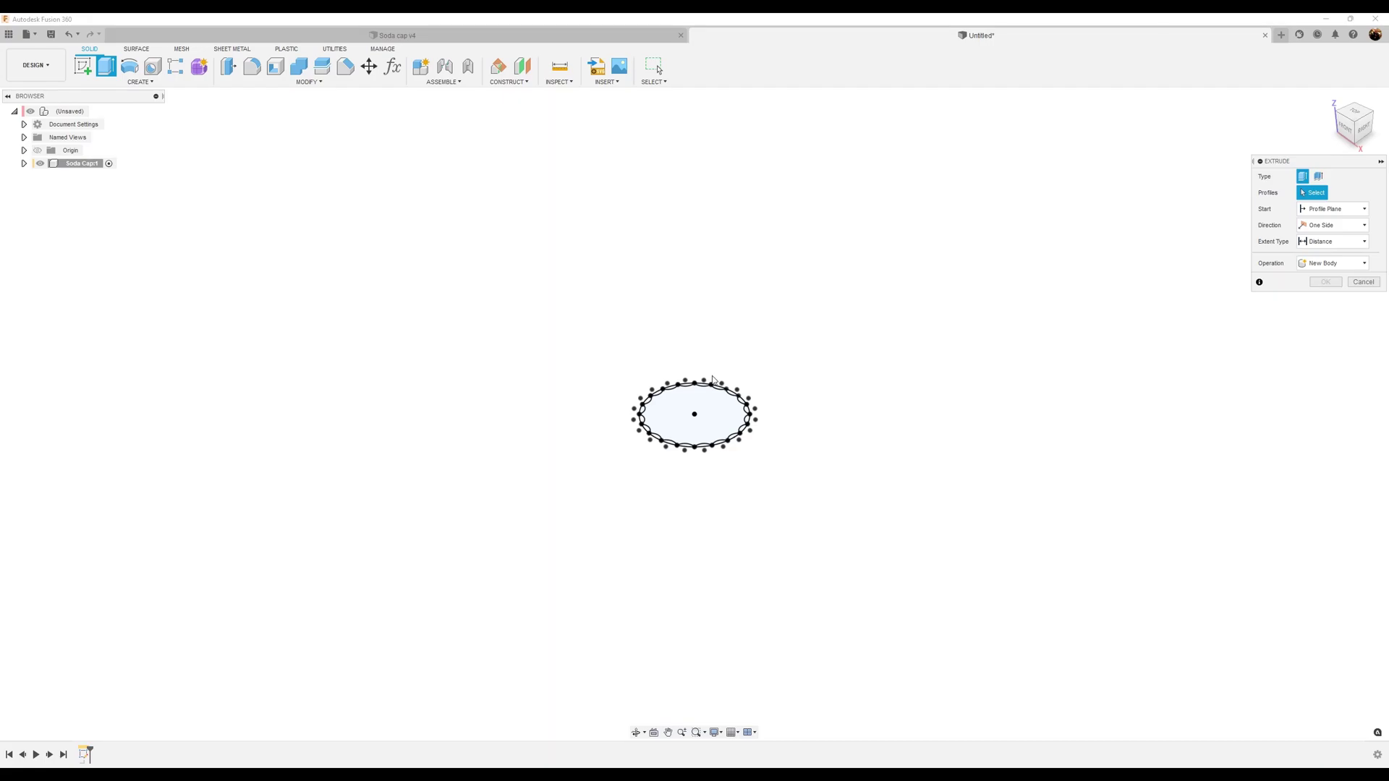
left_click(718, 405)
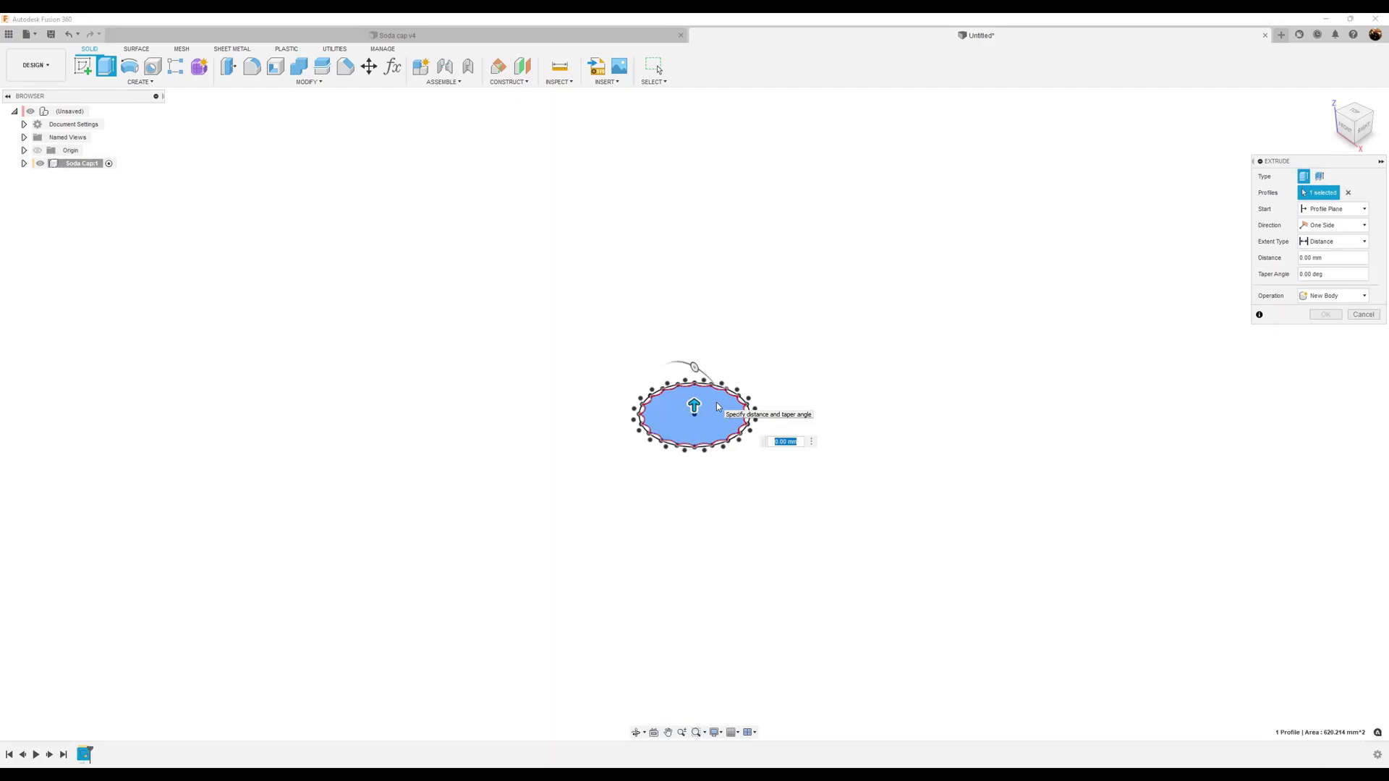
key("Escape")
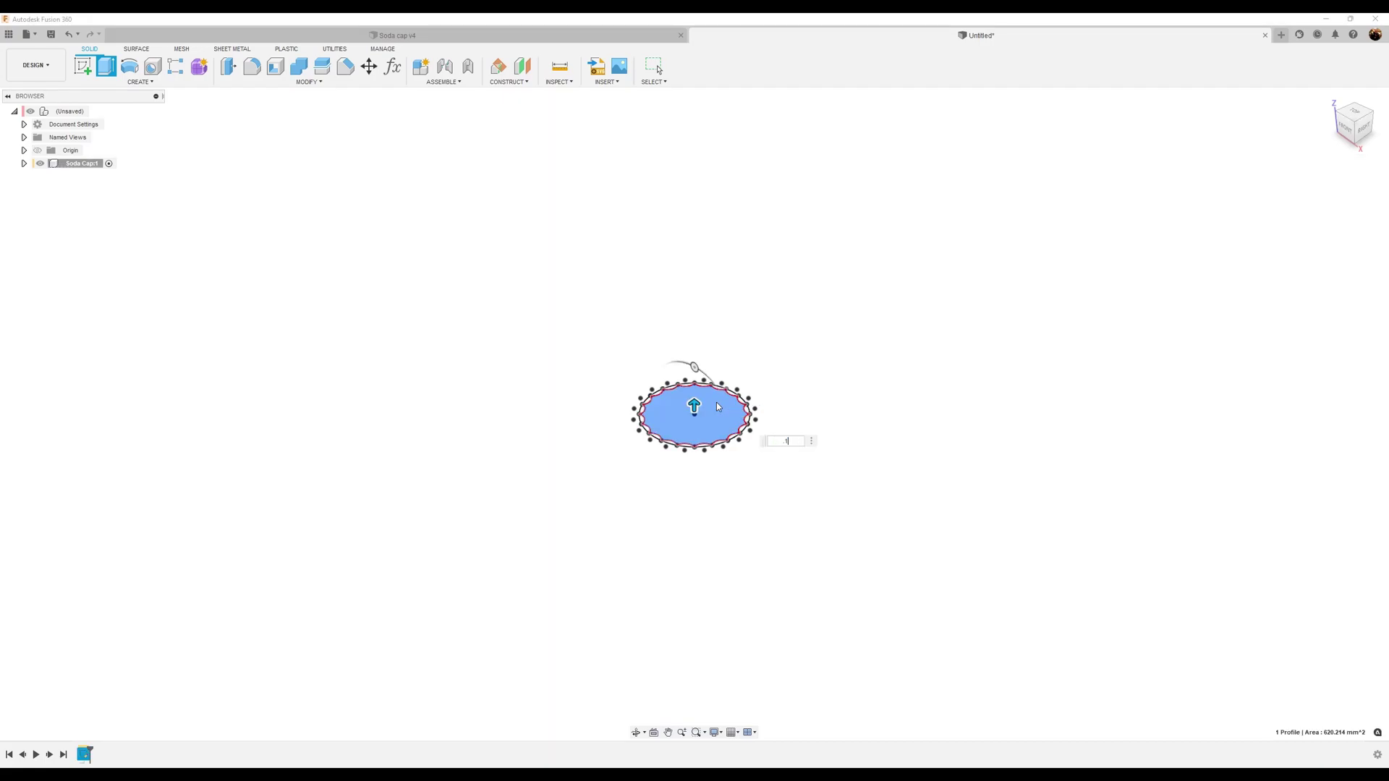
scroll(718, 407, "up", 5)
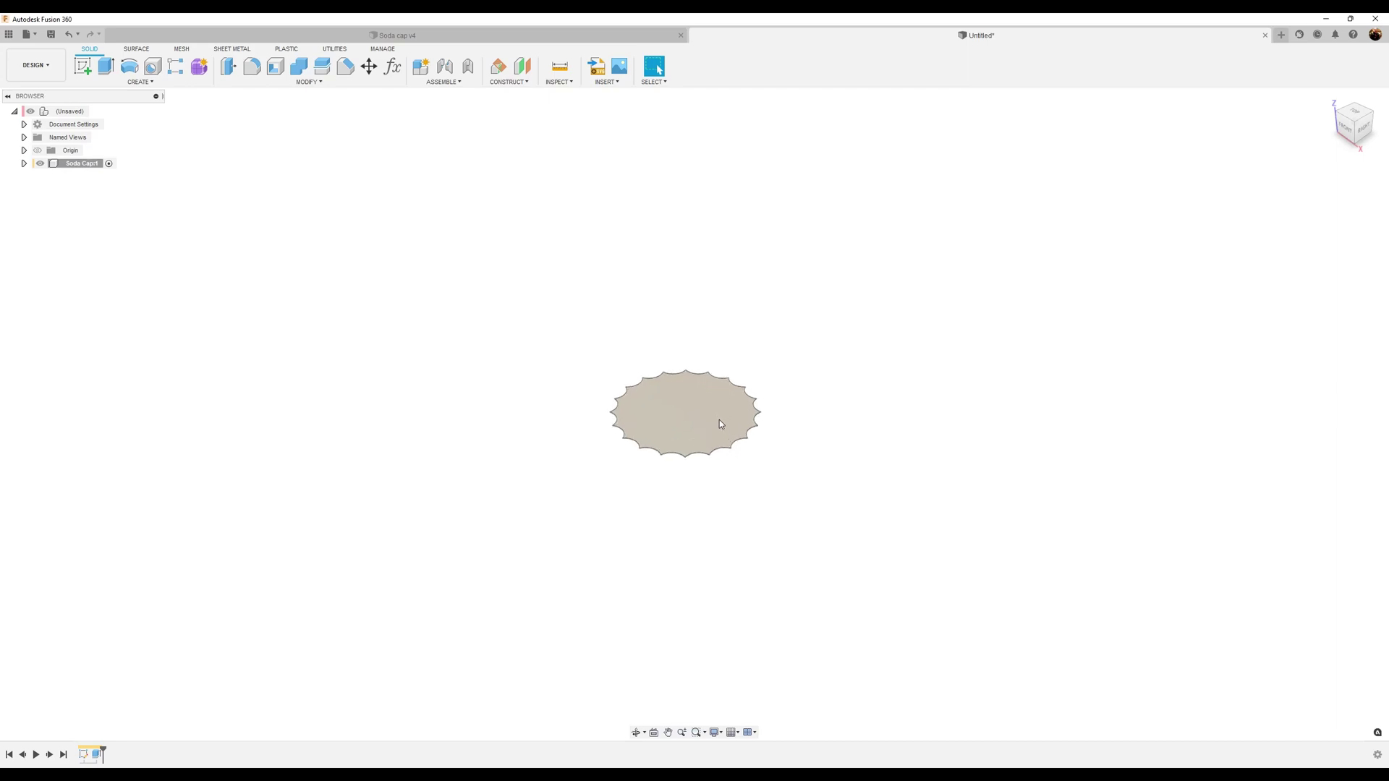
- Create an offset construction plane 3 mm from the disc's flat face
middle_click_drag(738, 434, 787, 454)
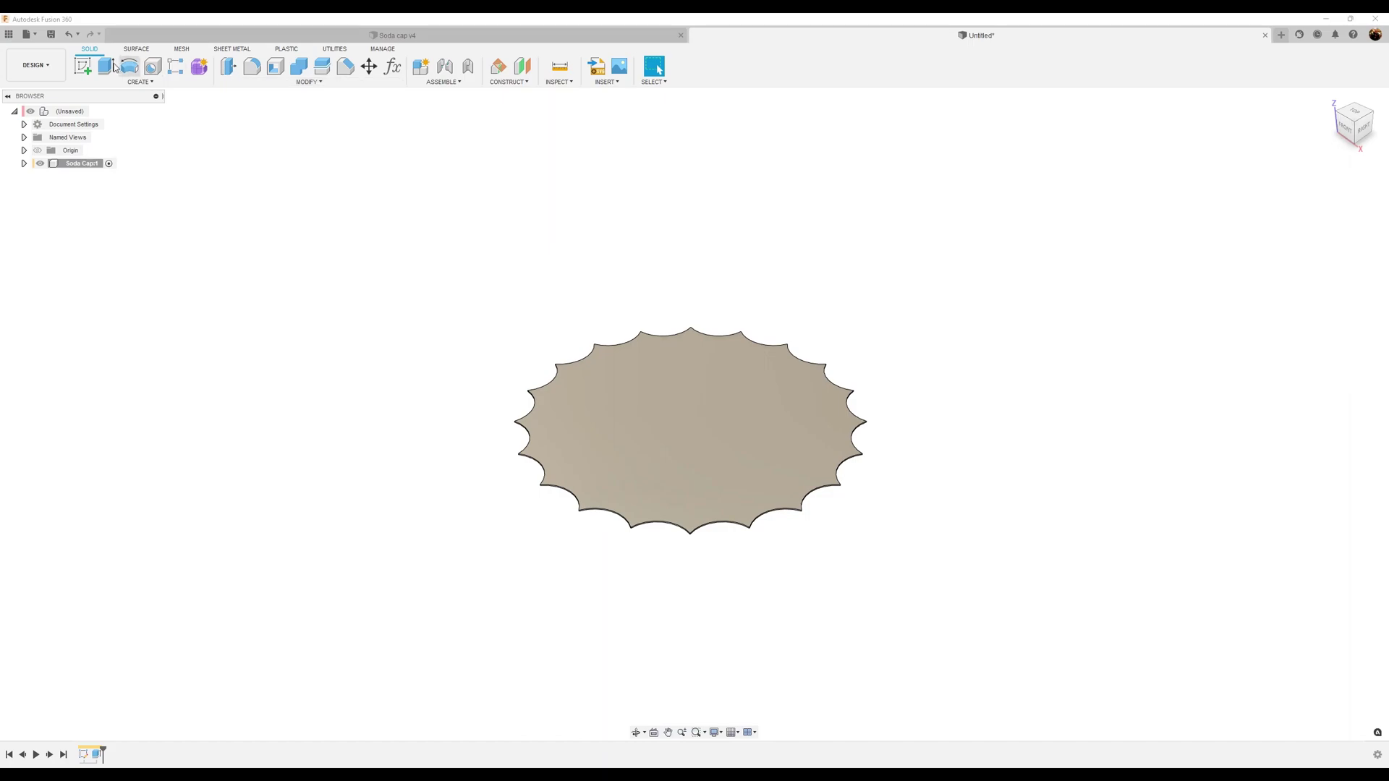
left_click(522, 66)
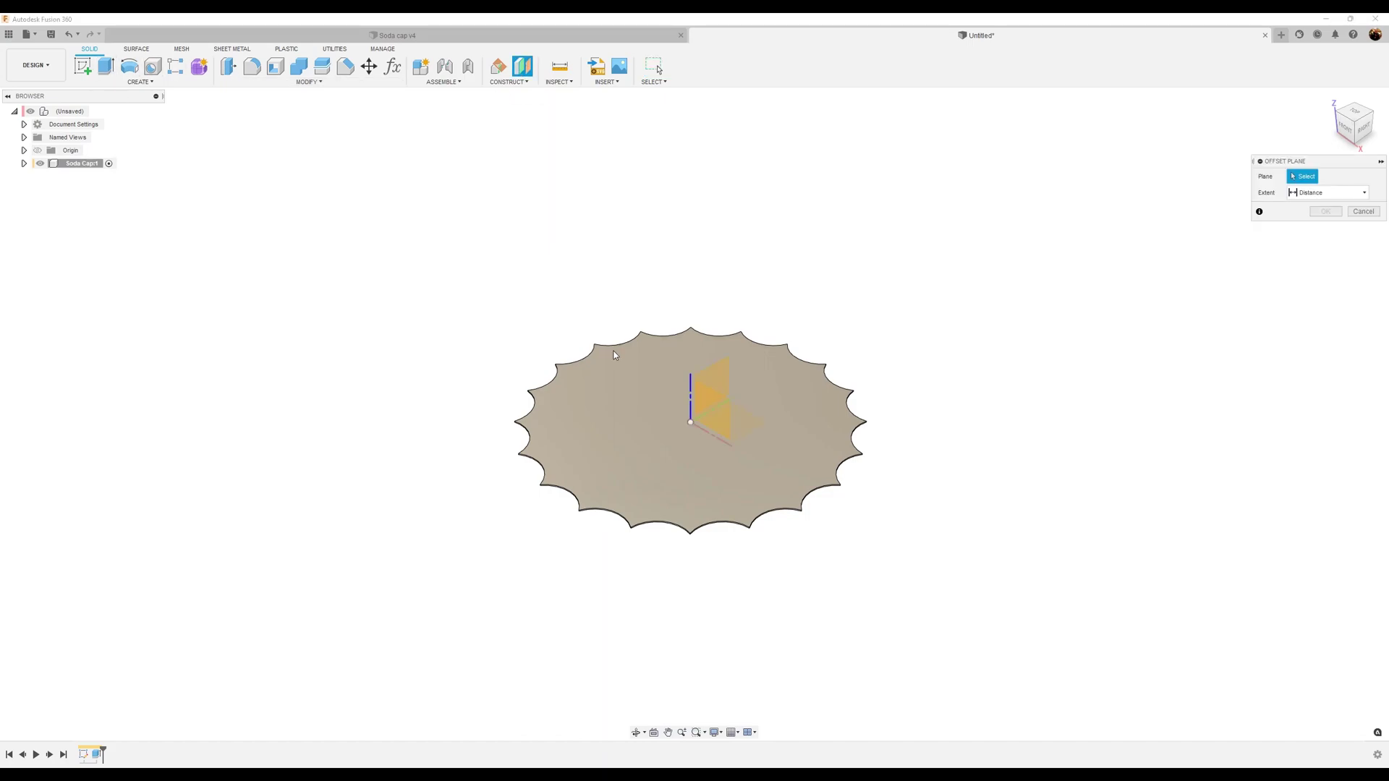
left_click(635, 429)
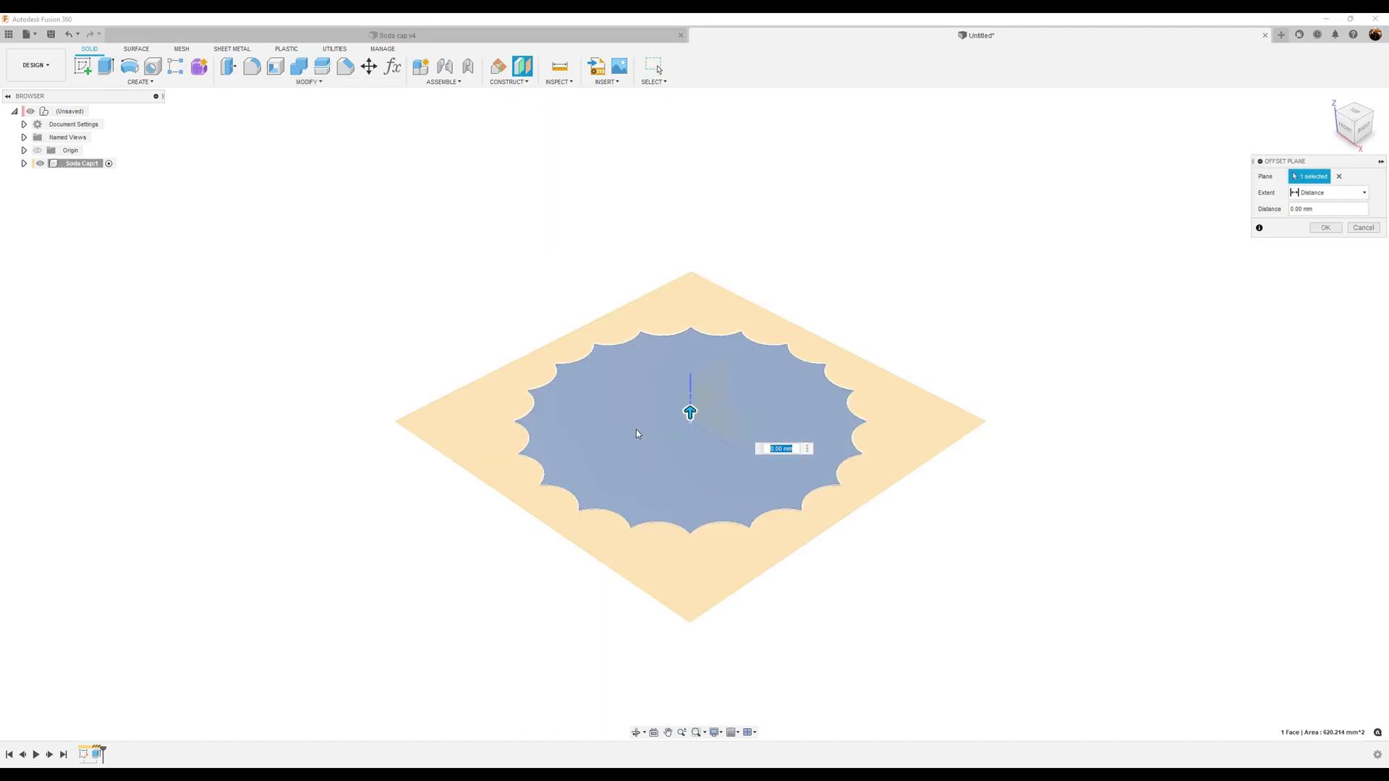
type("3")
key("Return")
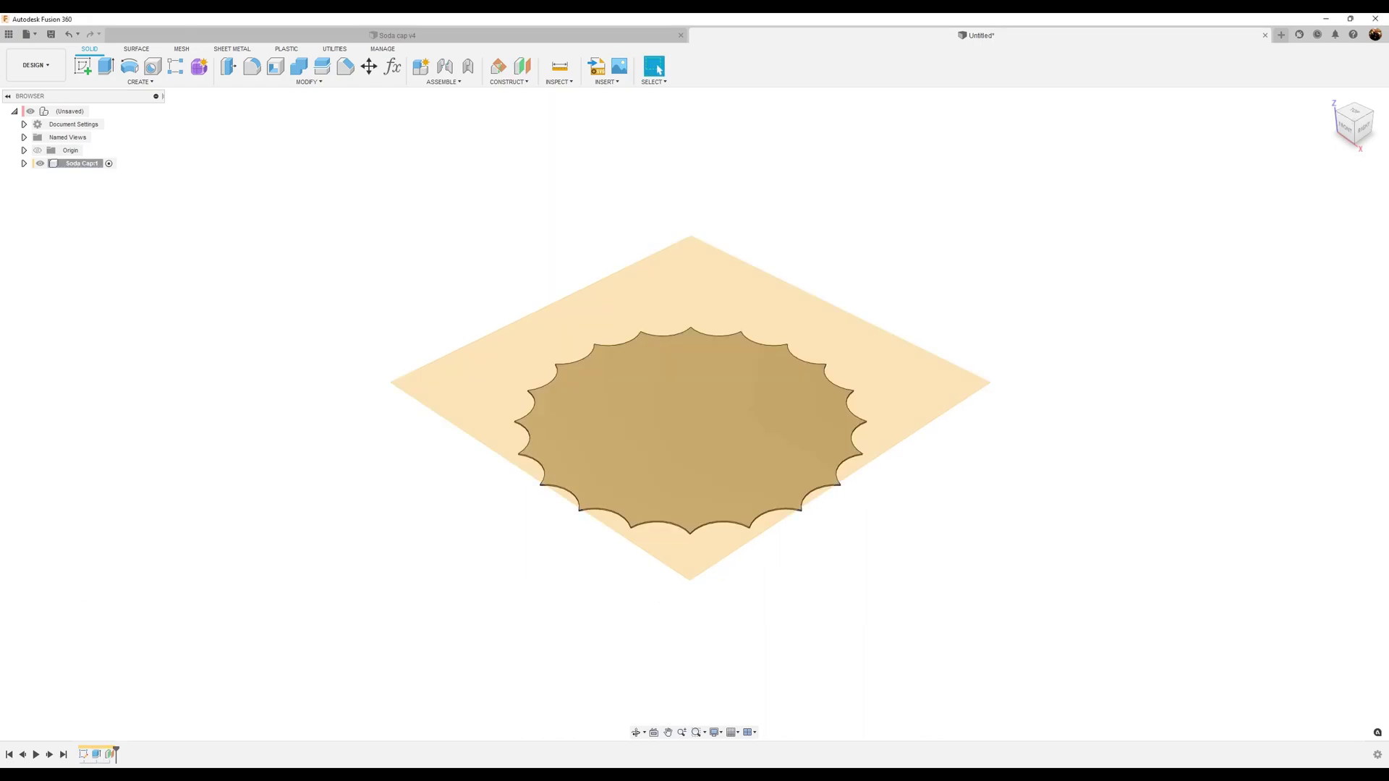
- On the offset plane, sketch a Ø26.5 circle at the origin and finish the sketch
left_click(82, 66)
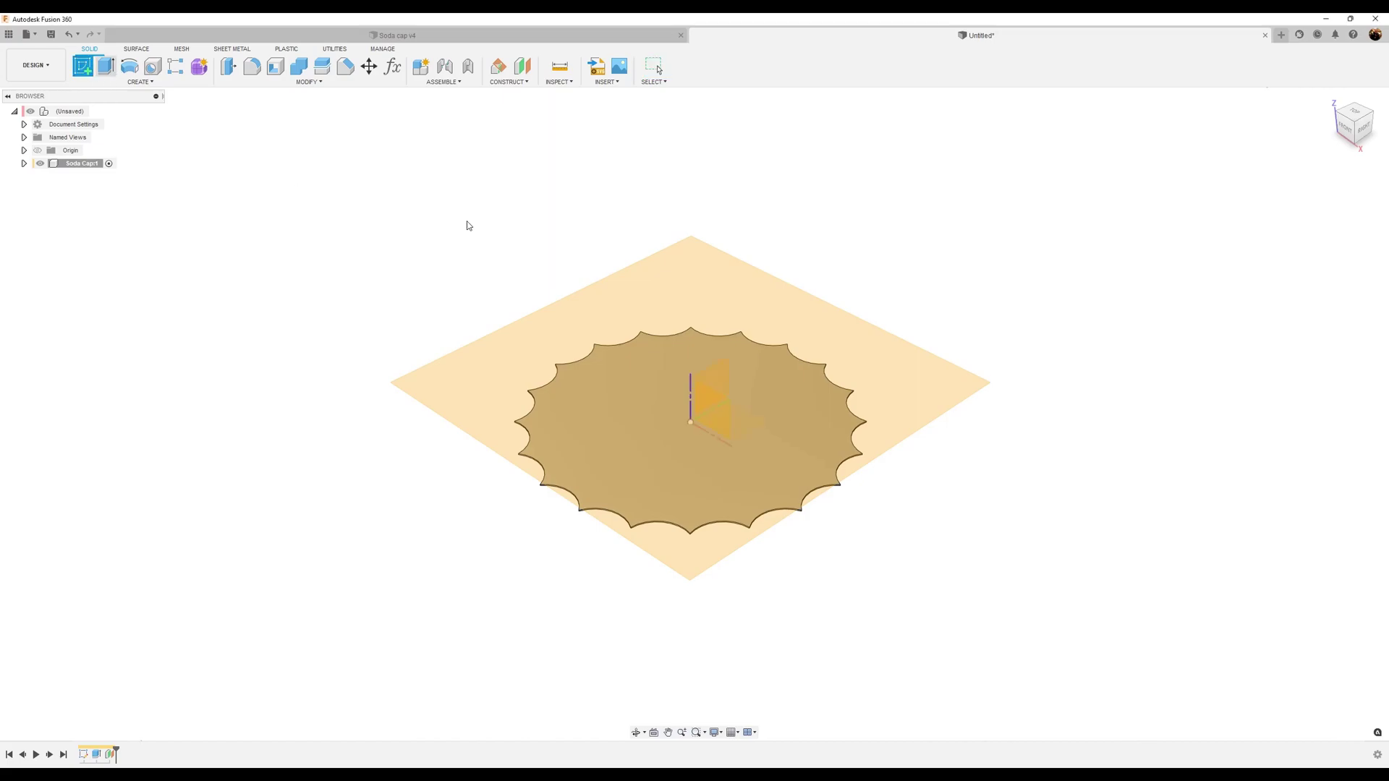
left_click(721, 307)
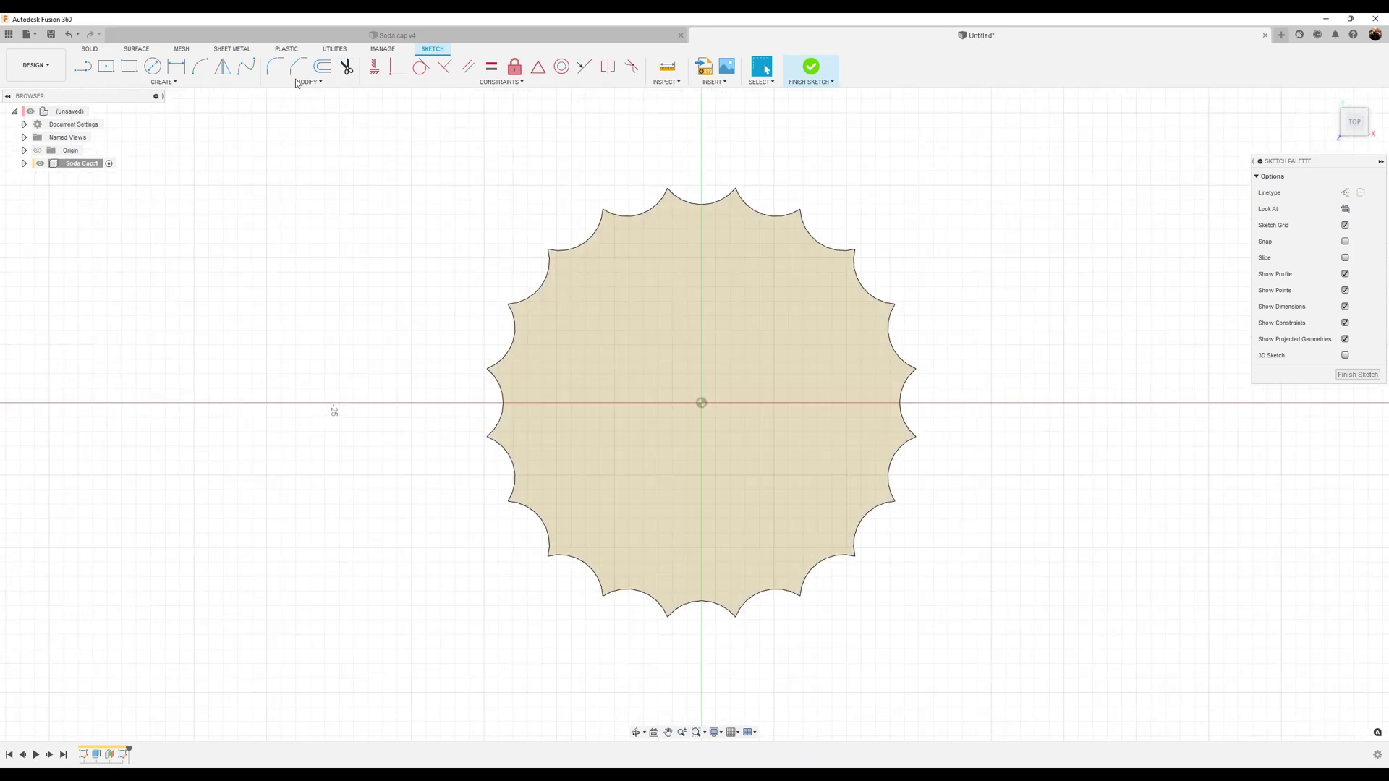
left_click(151, 67)
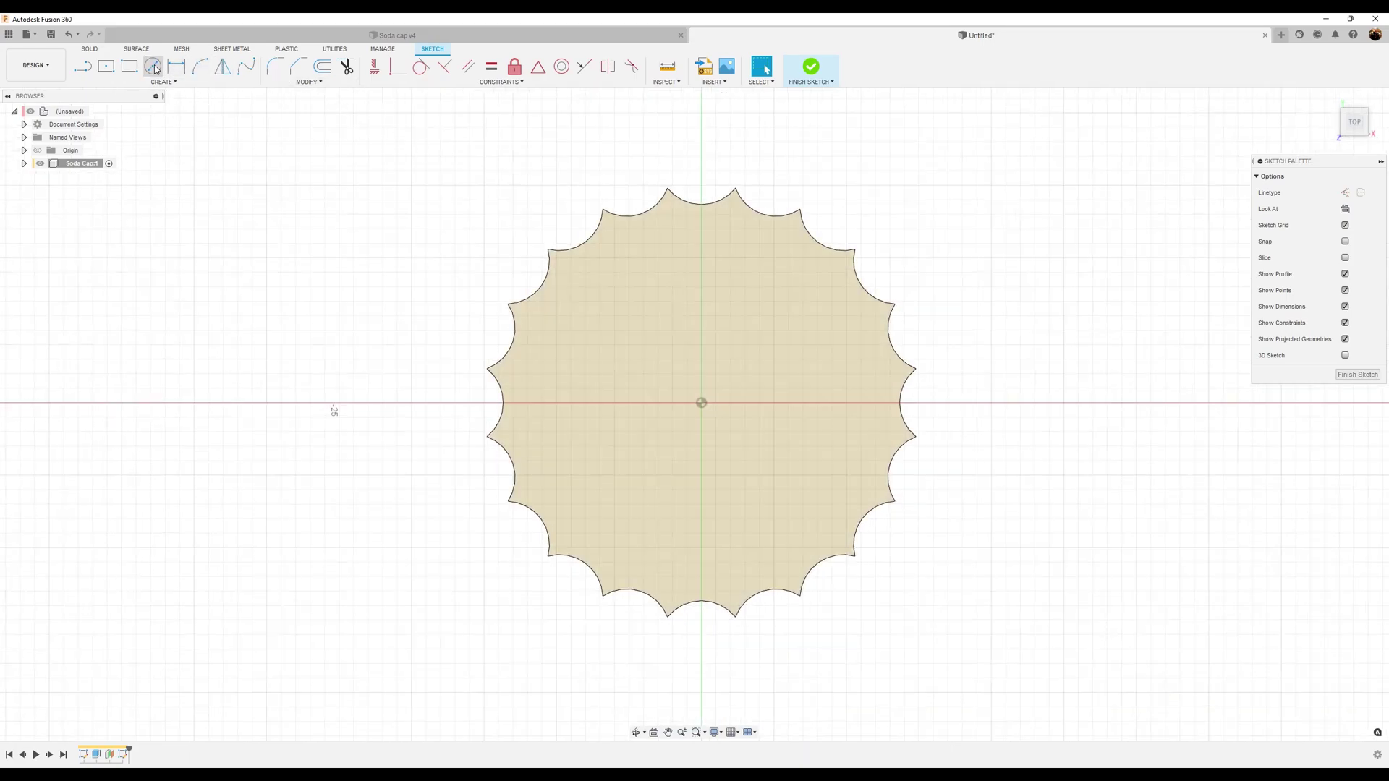
left_click(700, 401)
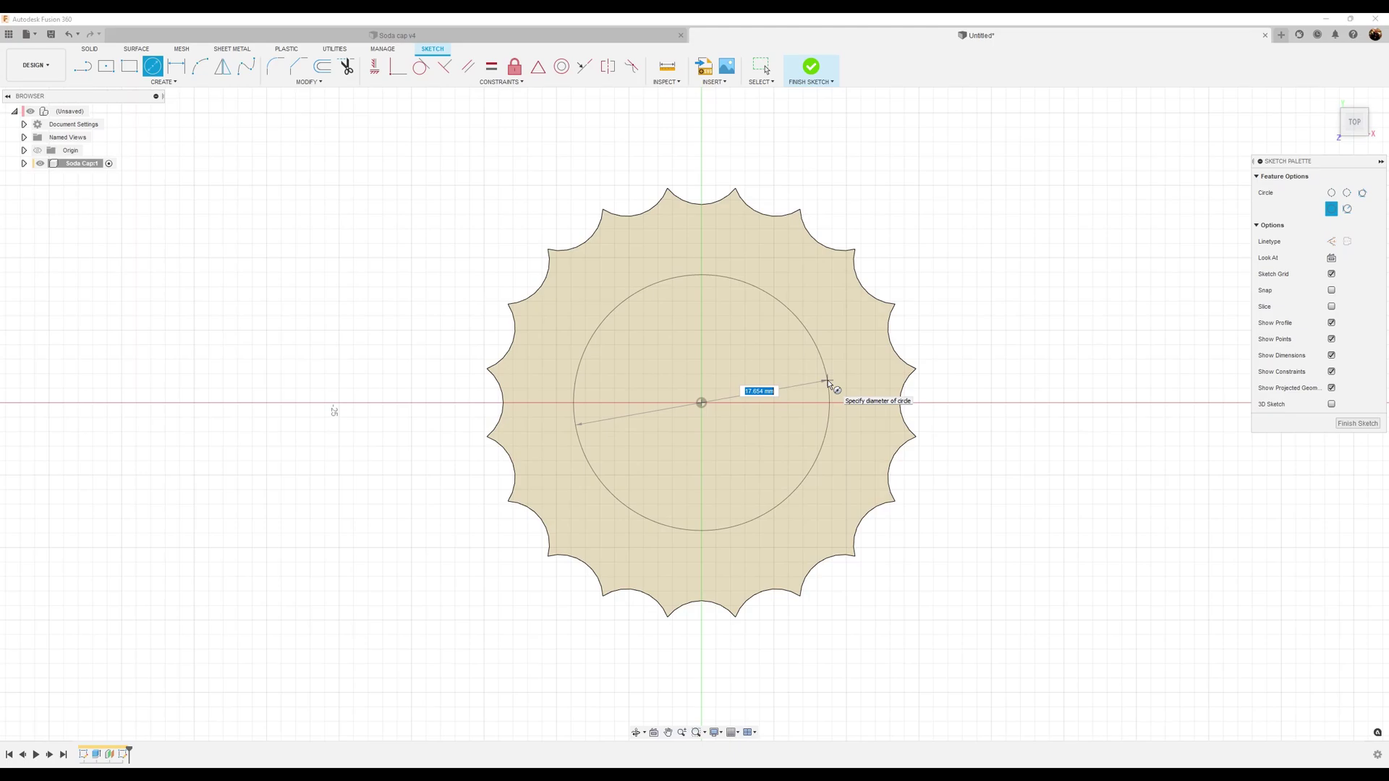
type("26.5")
key("Return")
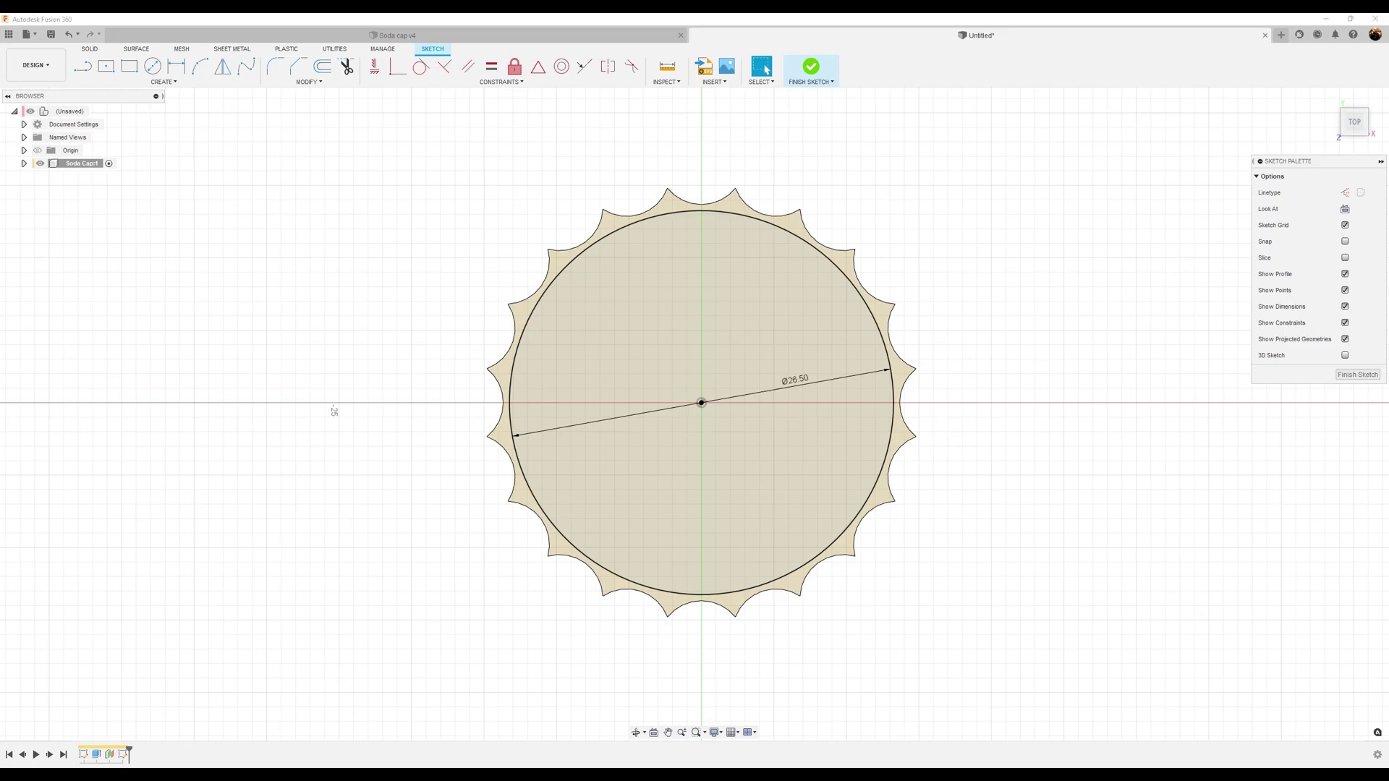
left_click(1358, 374)
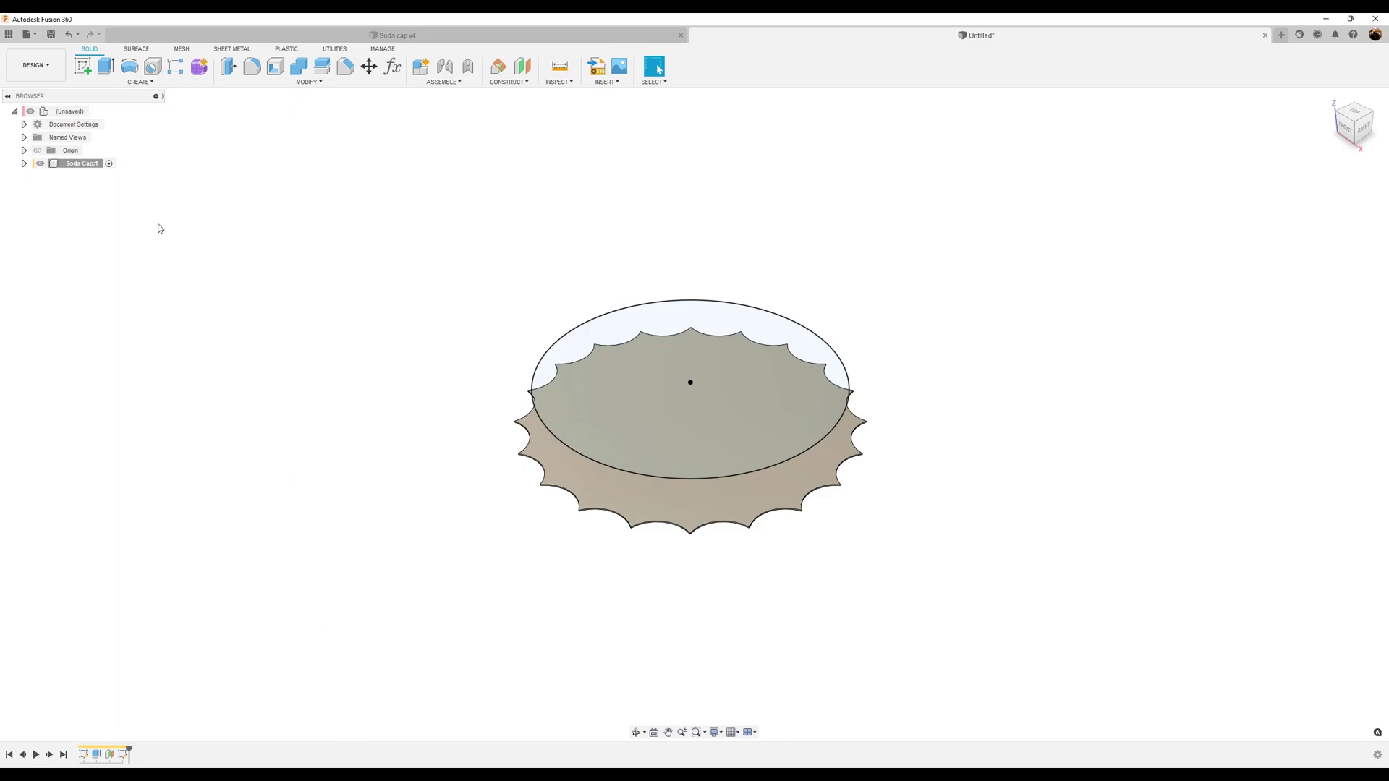
- Project the cap body's scalloped outline into a new sketch on the cap face and finish it
left_click(83, 65)
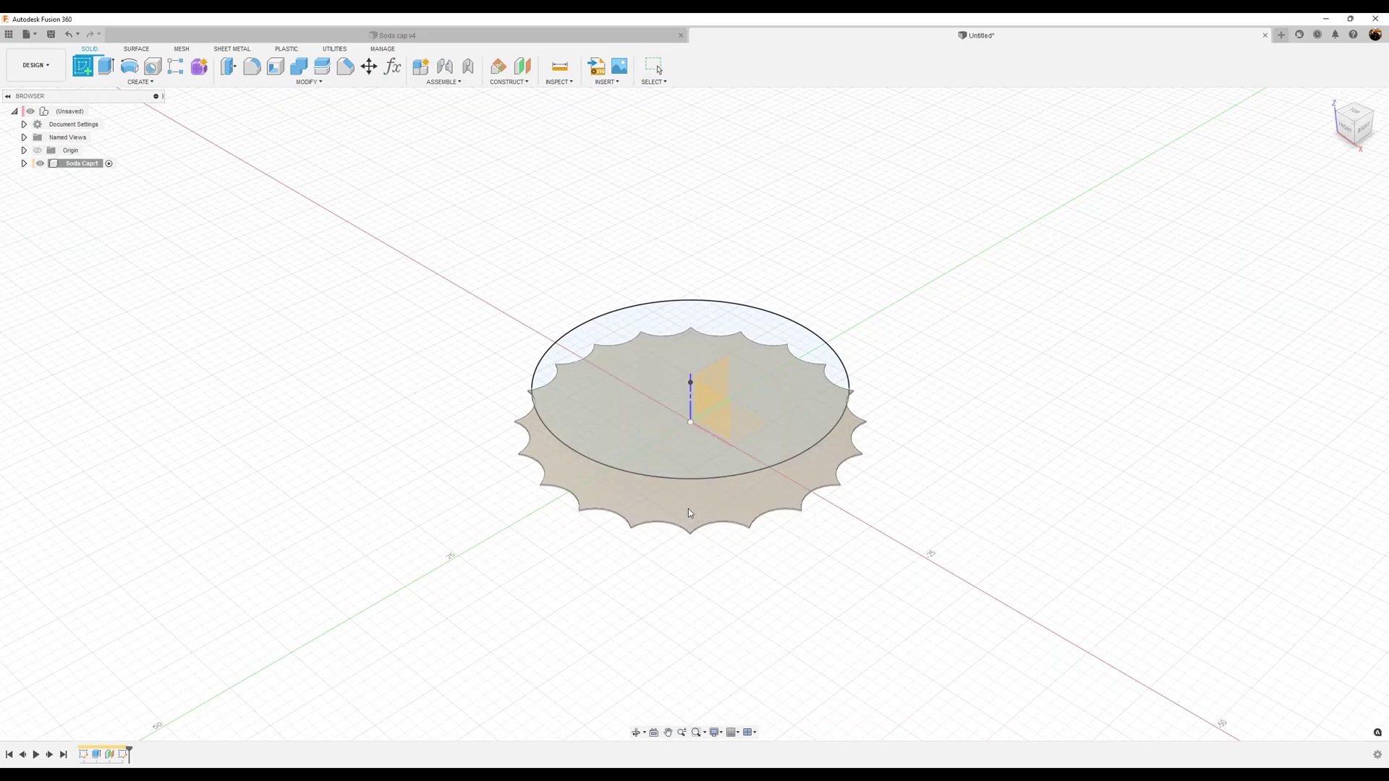
left_click(687, 509)
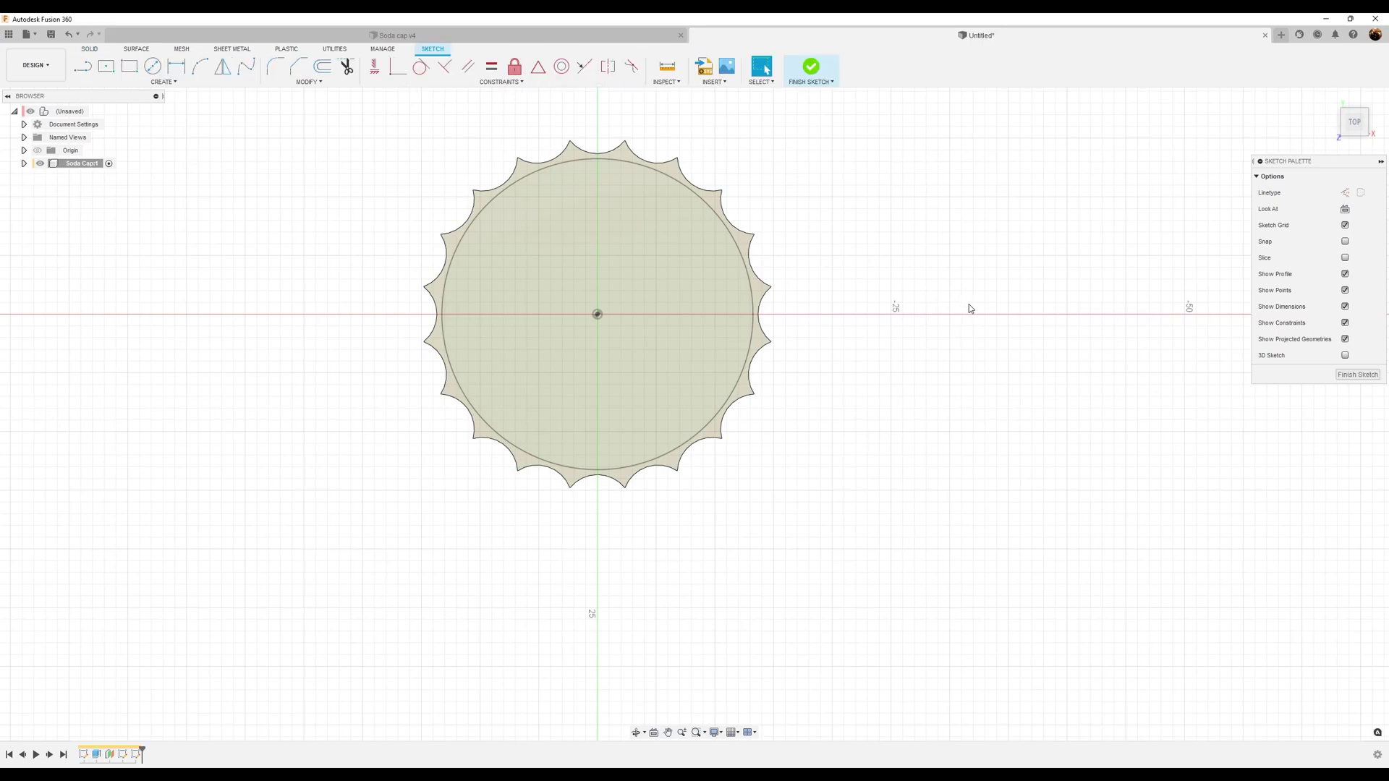
key("p")
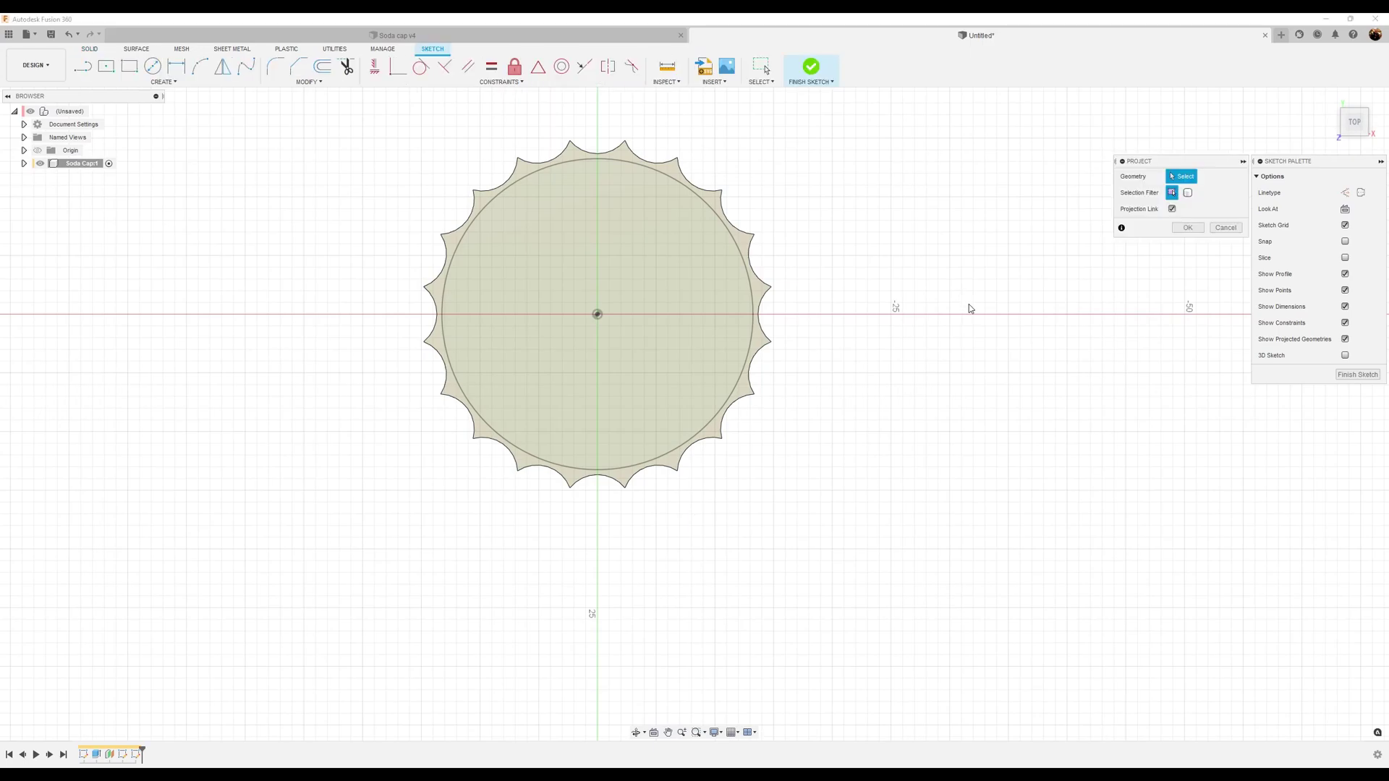
left_click(1188, 194)
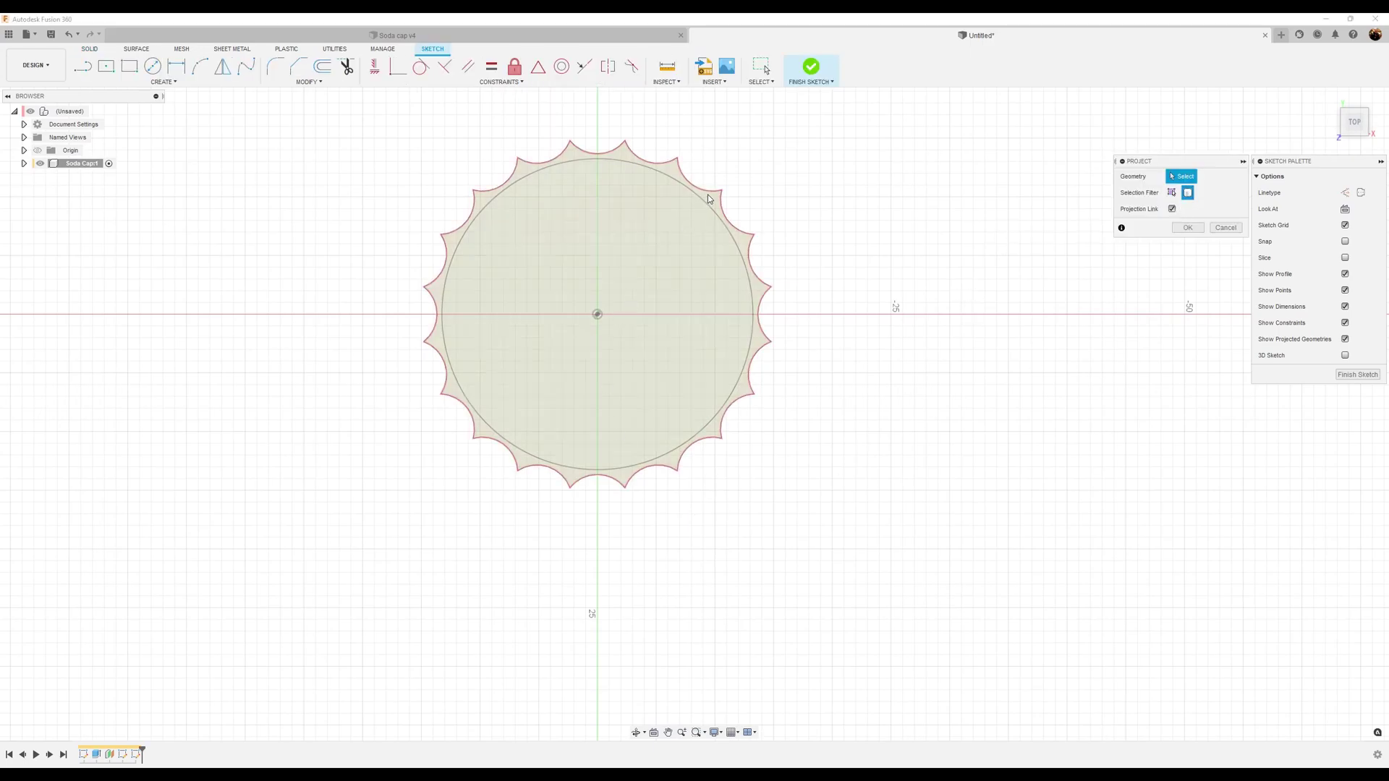
left_click(709, 200)
left_click(1187, 228)
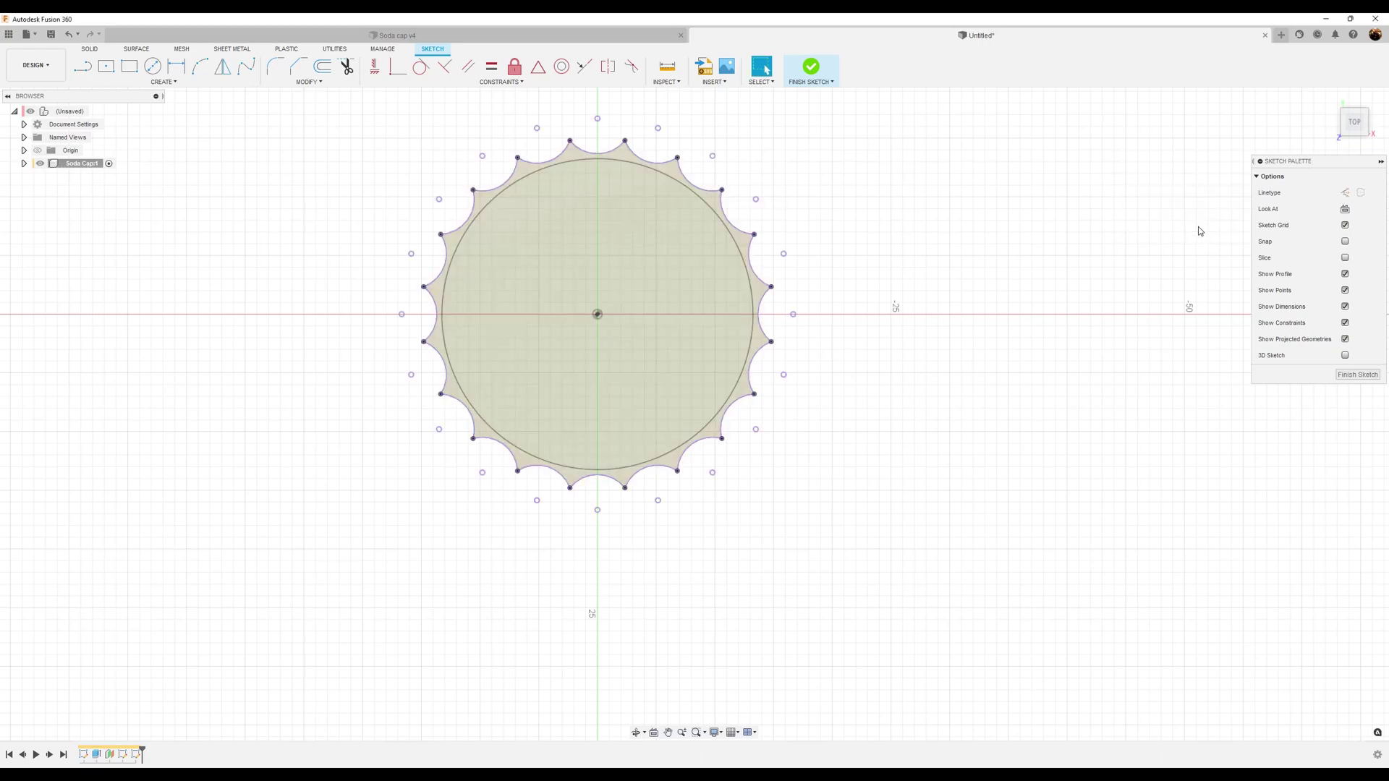
left_click(1357, 375)
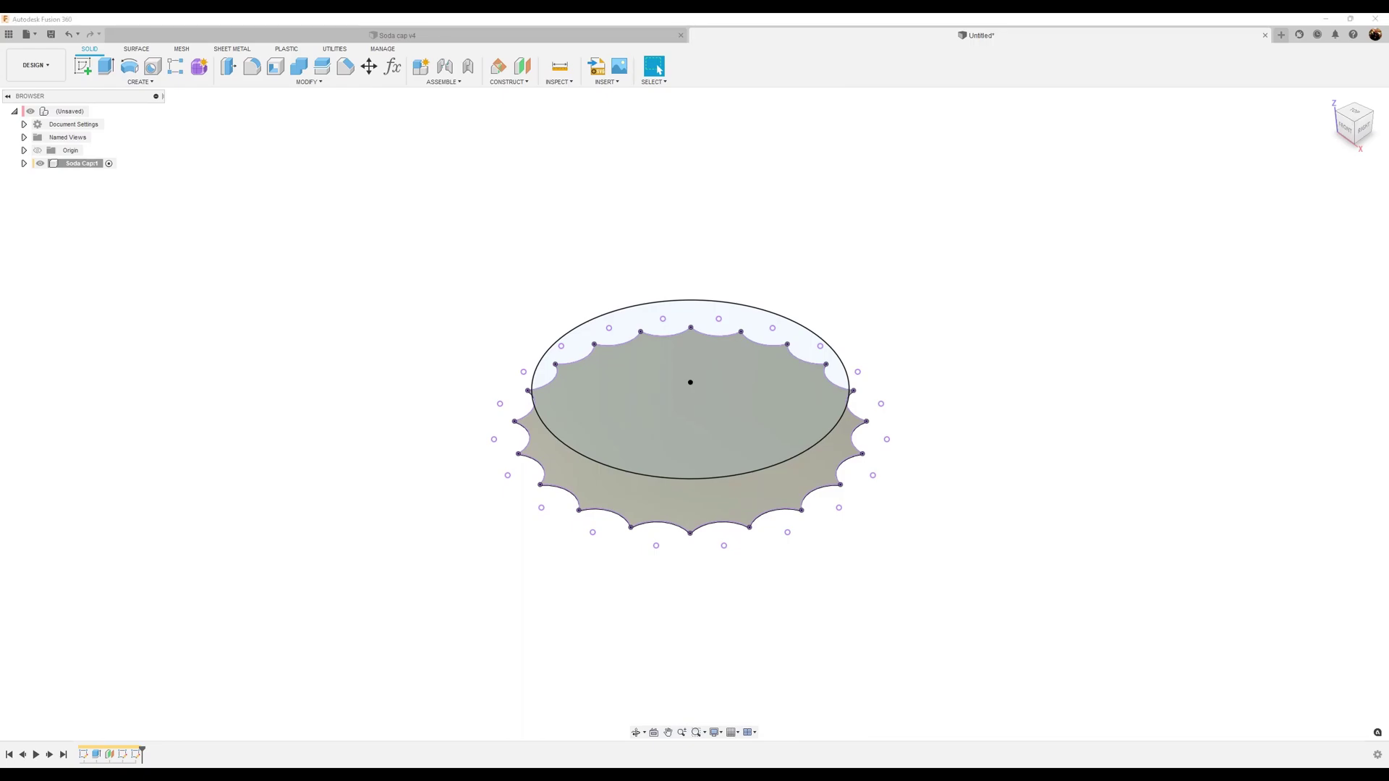
scroll(874, 561, "up", 3)
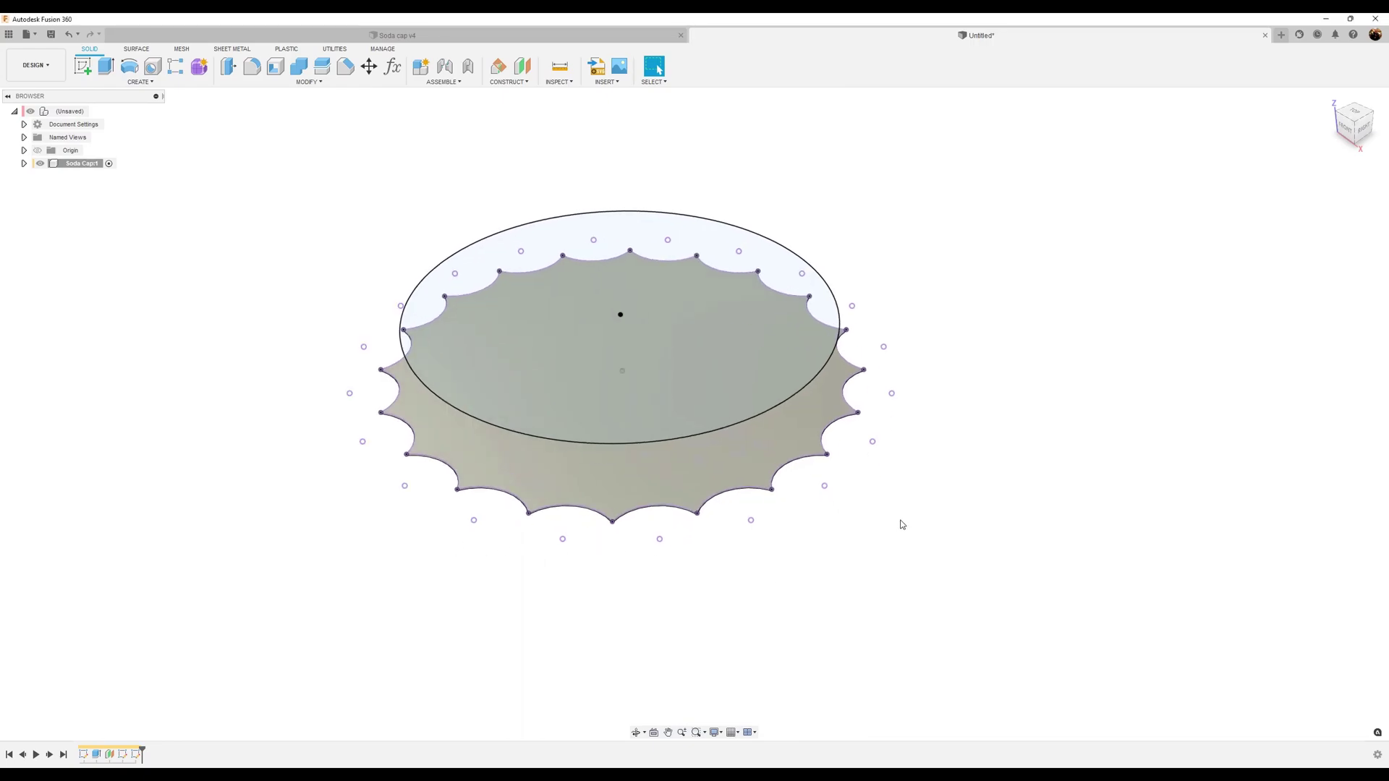
- Loft from the scalloped bottom outline to the Ø26.5 top circle to form the cap
middle_click_drag(904, 508, 914, 301, "shift")
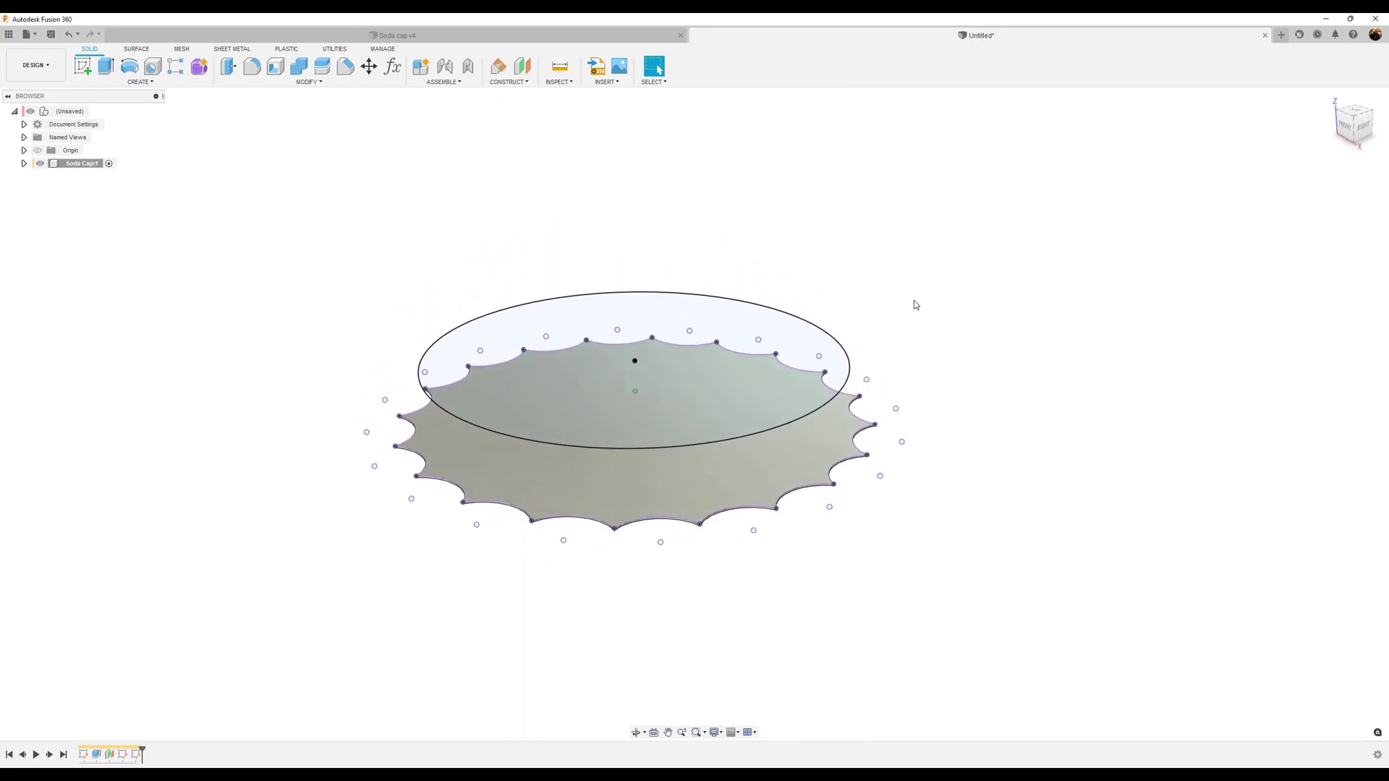
left_click(140, 82)
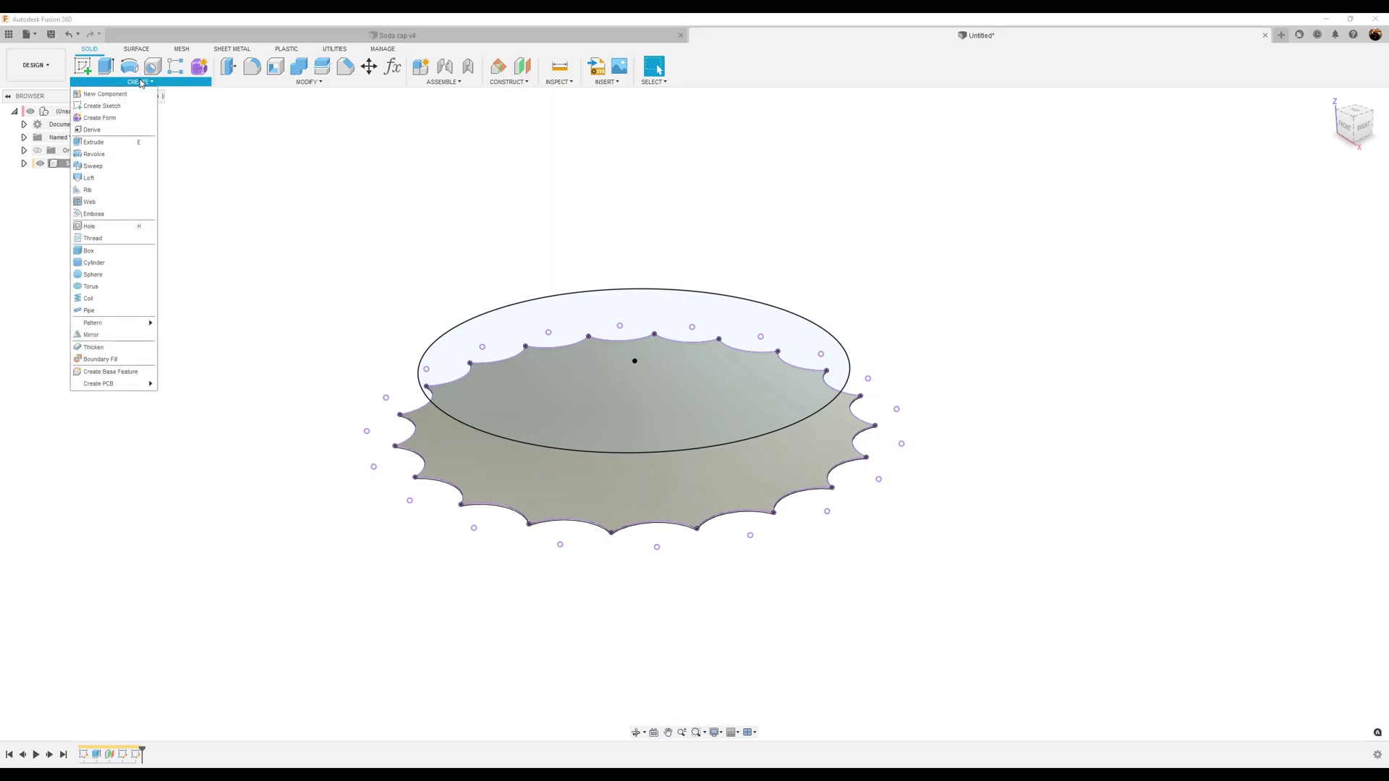
left_click(102, 177)
left_click(609, 505)
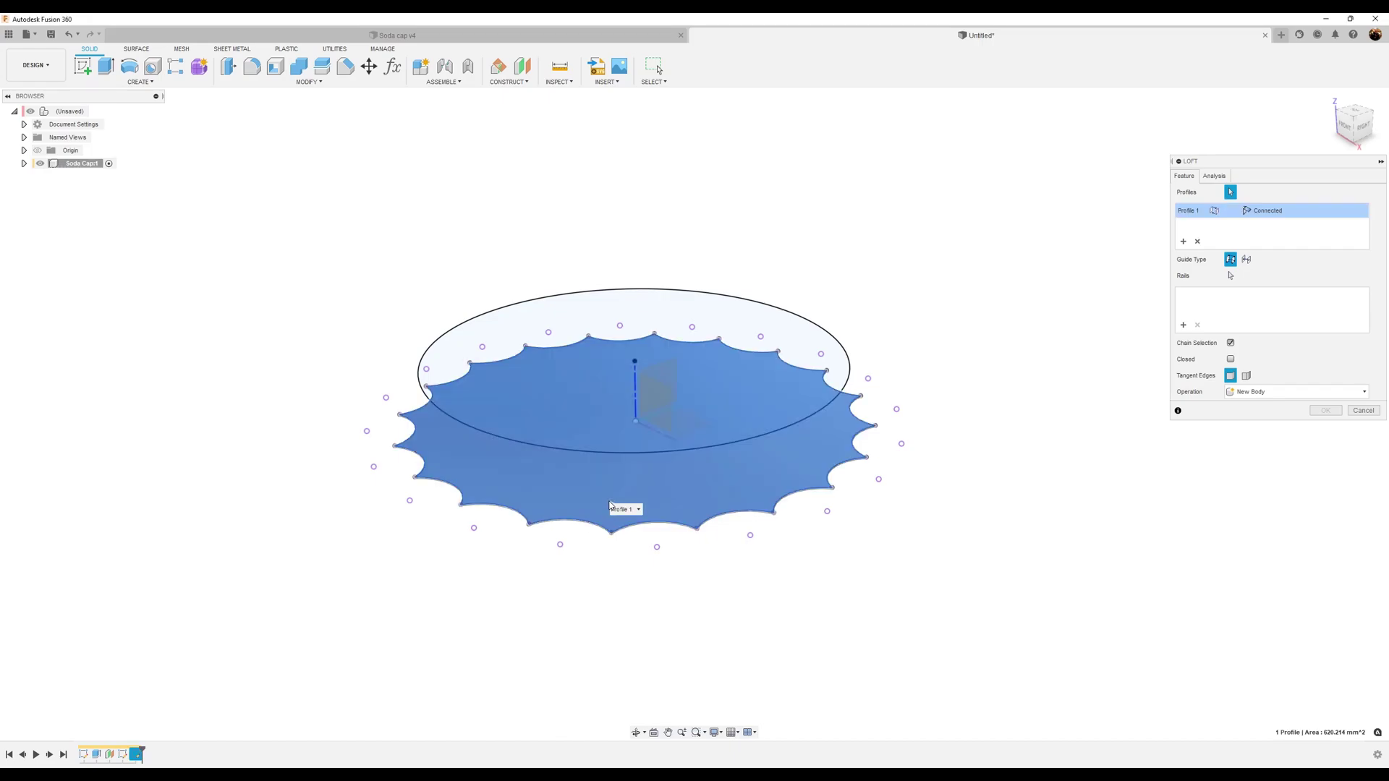
left_click(774, 320)
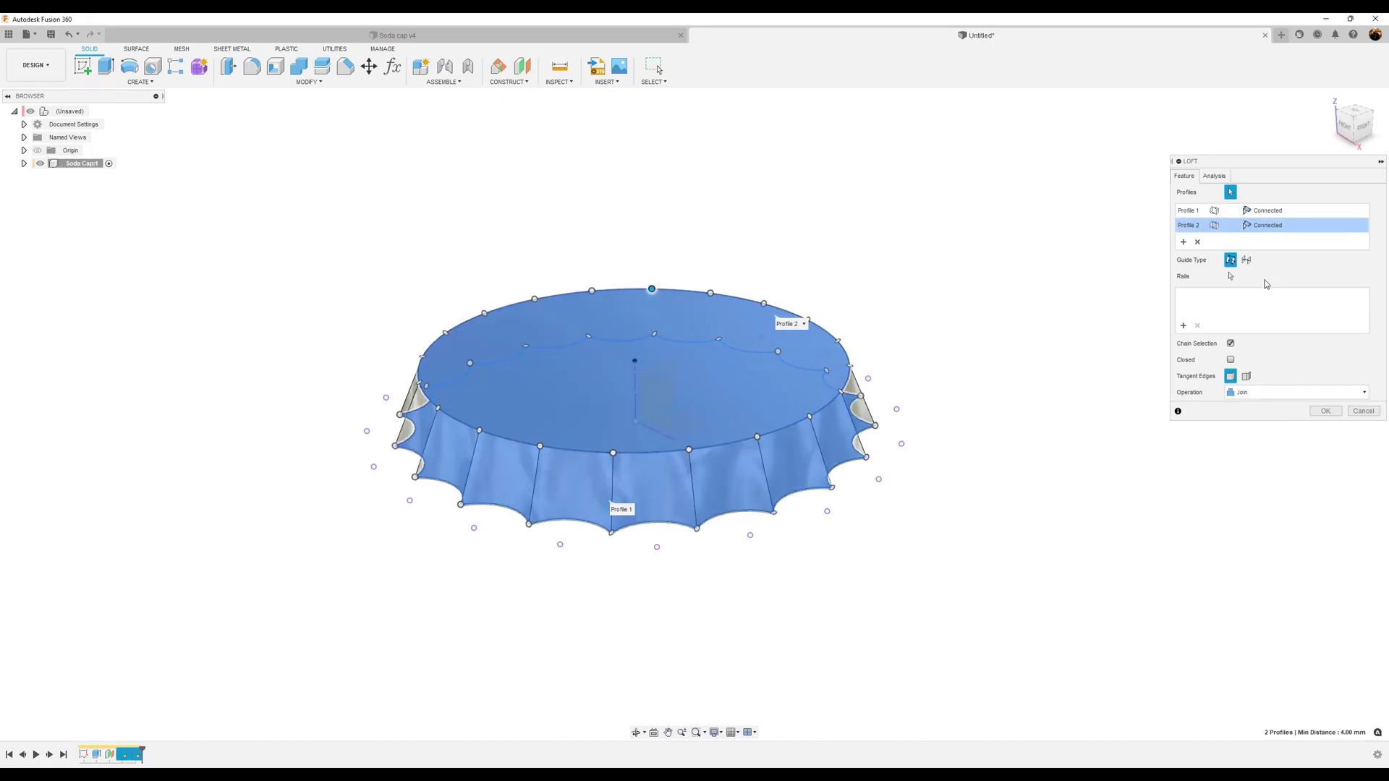
left_click(1328, 412)
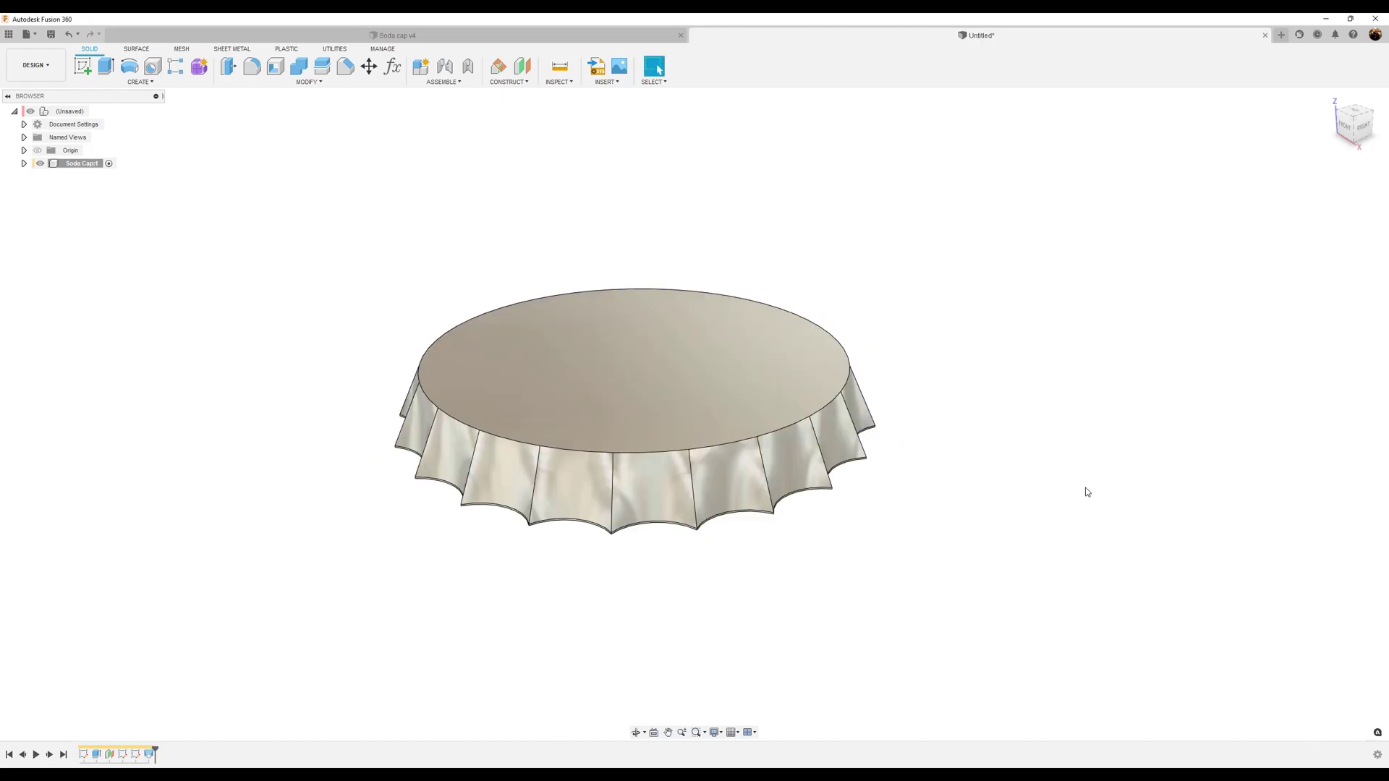
middle_click_drag(224, 528, 252, 528)
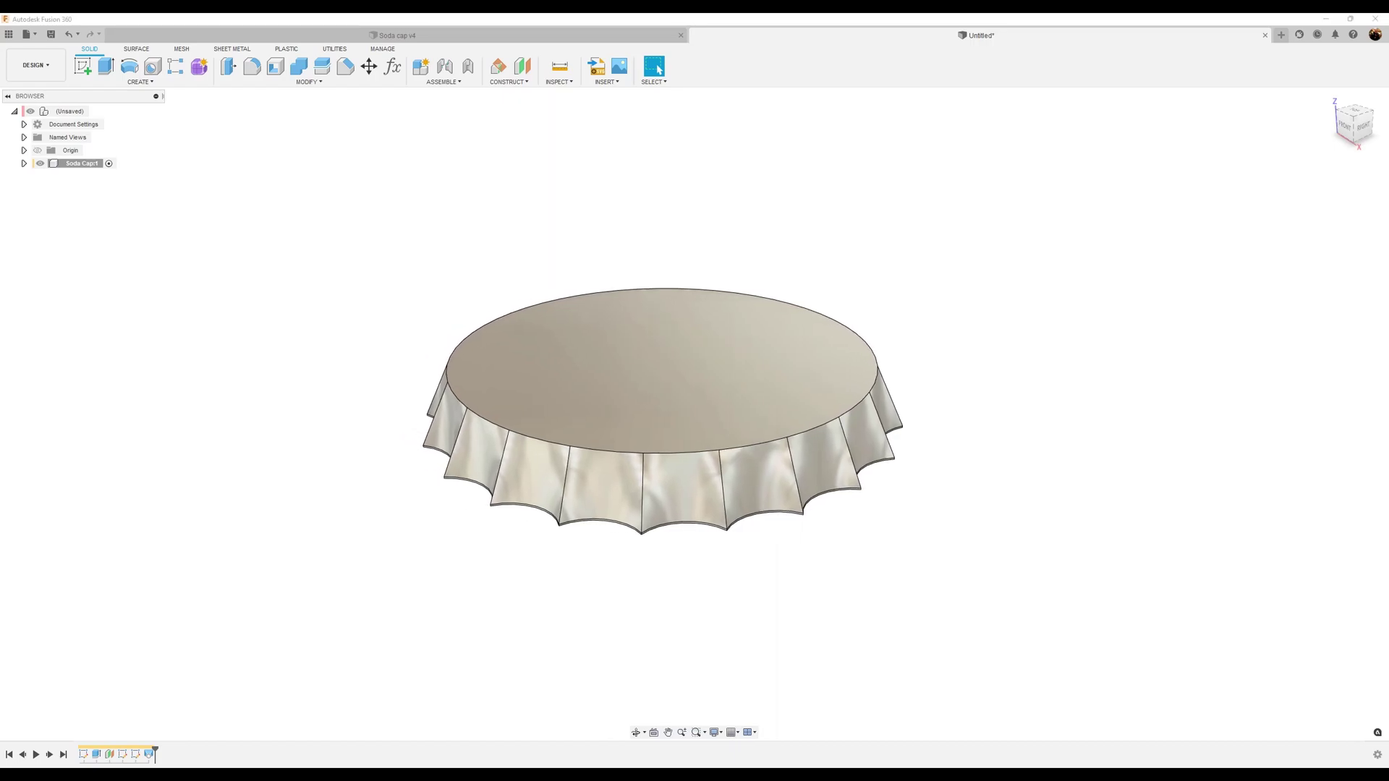
- Create an offset construction plane 3 mm from the cap's top face
left_click(521, 67)
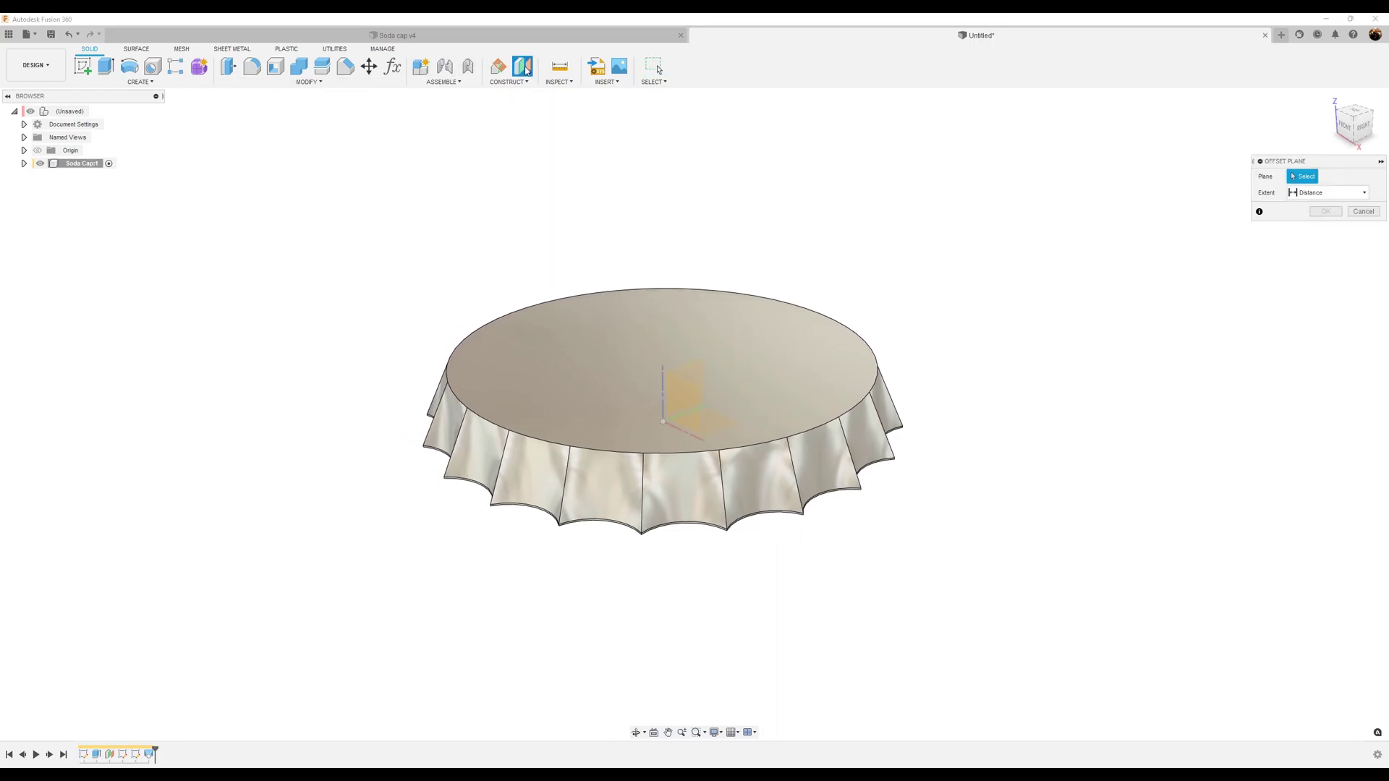
left_click(608, 355)
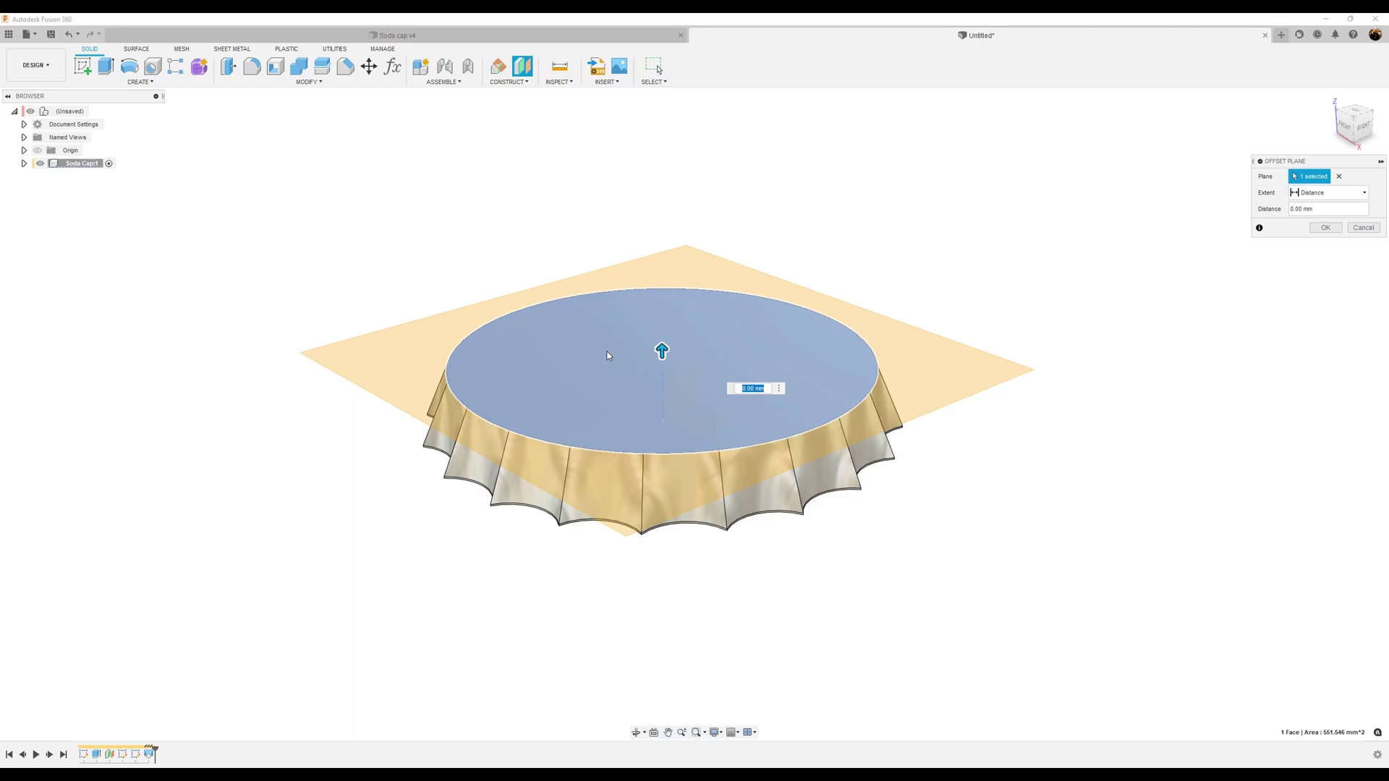
type("3")
key("Return")
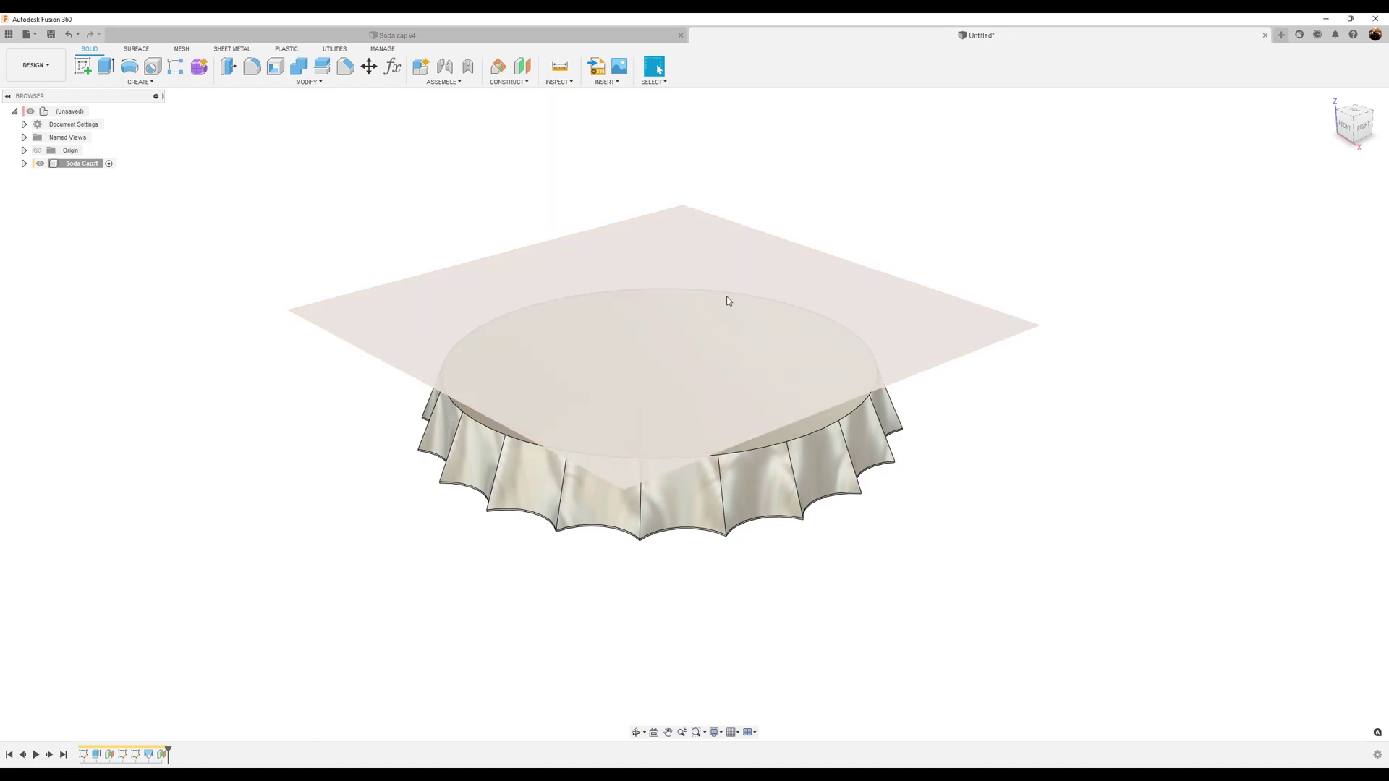
- On the new plane, sketch a Ø25 circle at the origin and finish the sketch
left_click(496, 255)
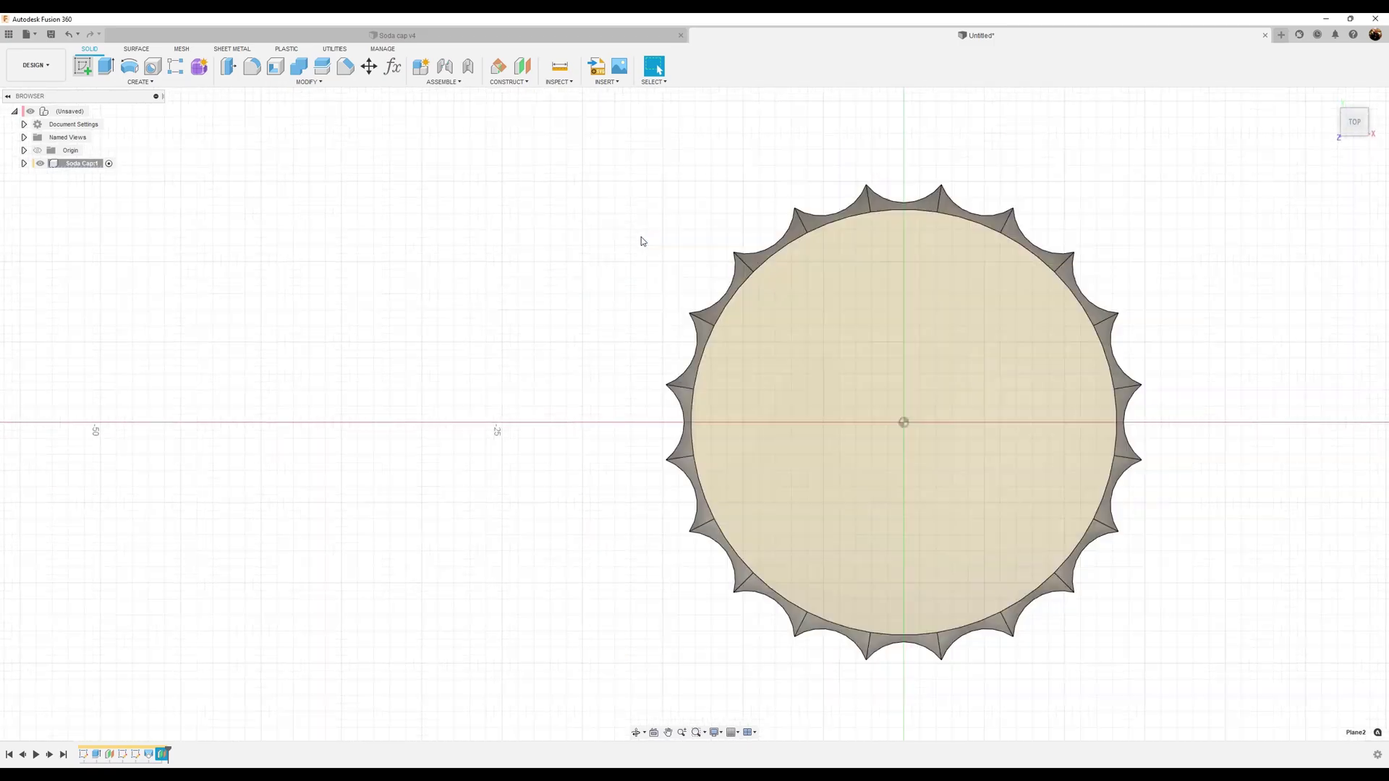
middle_click_drag(899, 420, 523, 418)
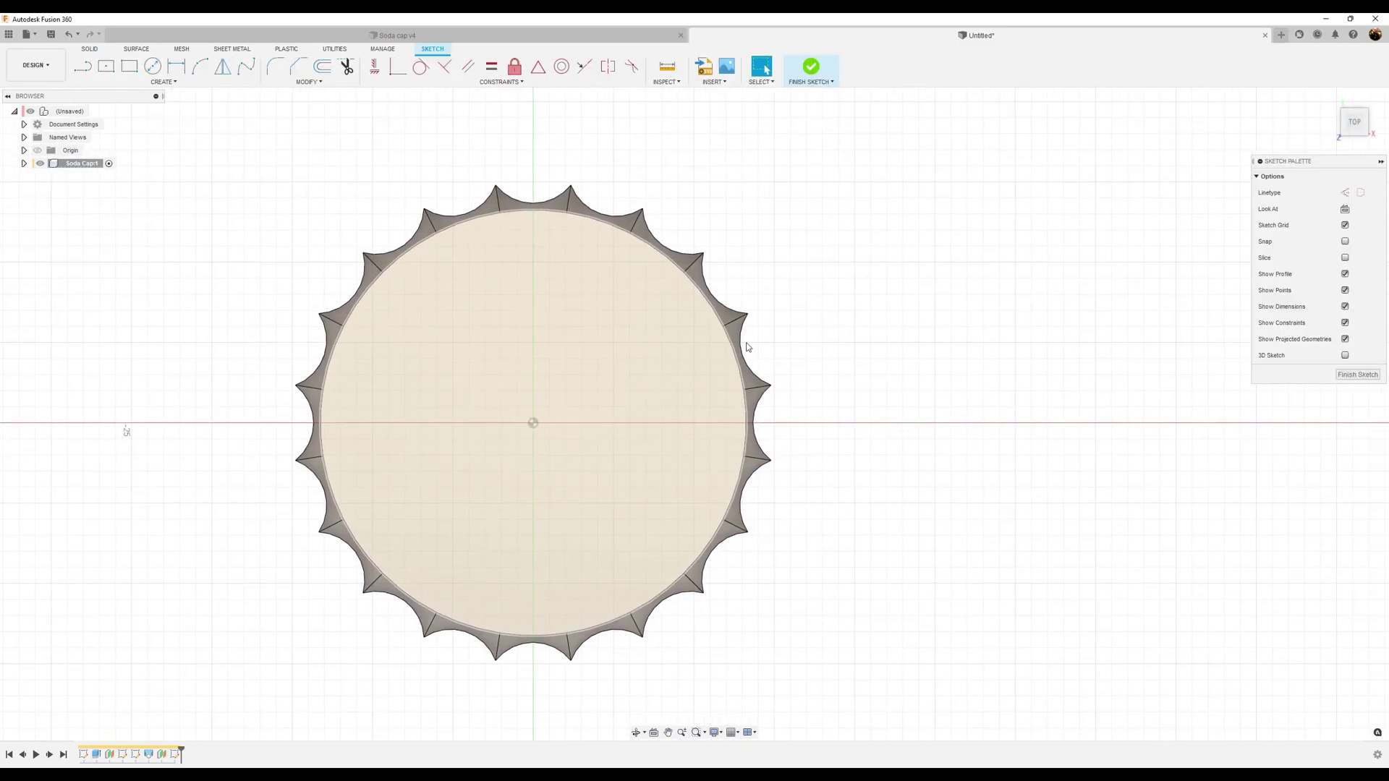
left_click(153, 66)
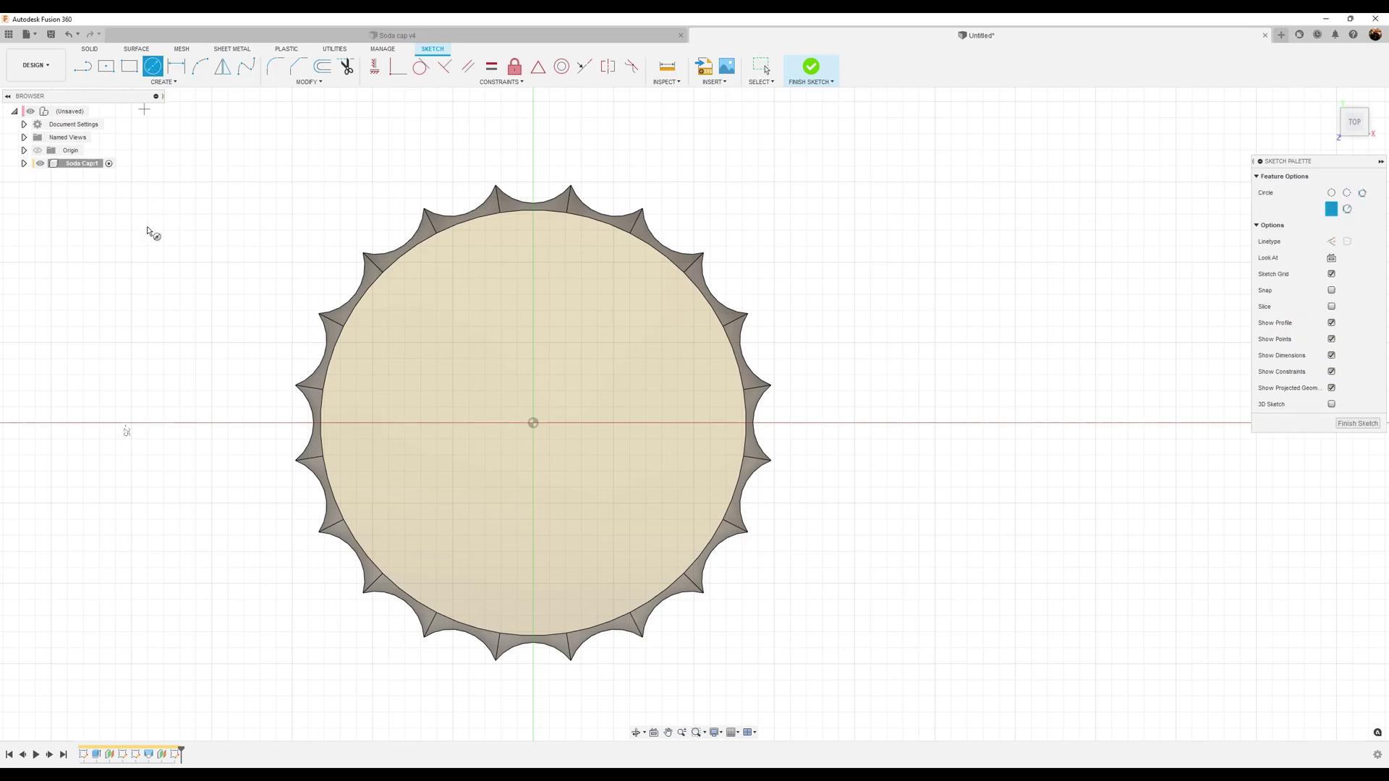
left_click(533, 422)
type("25")
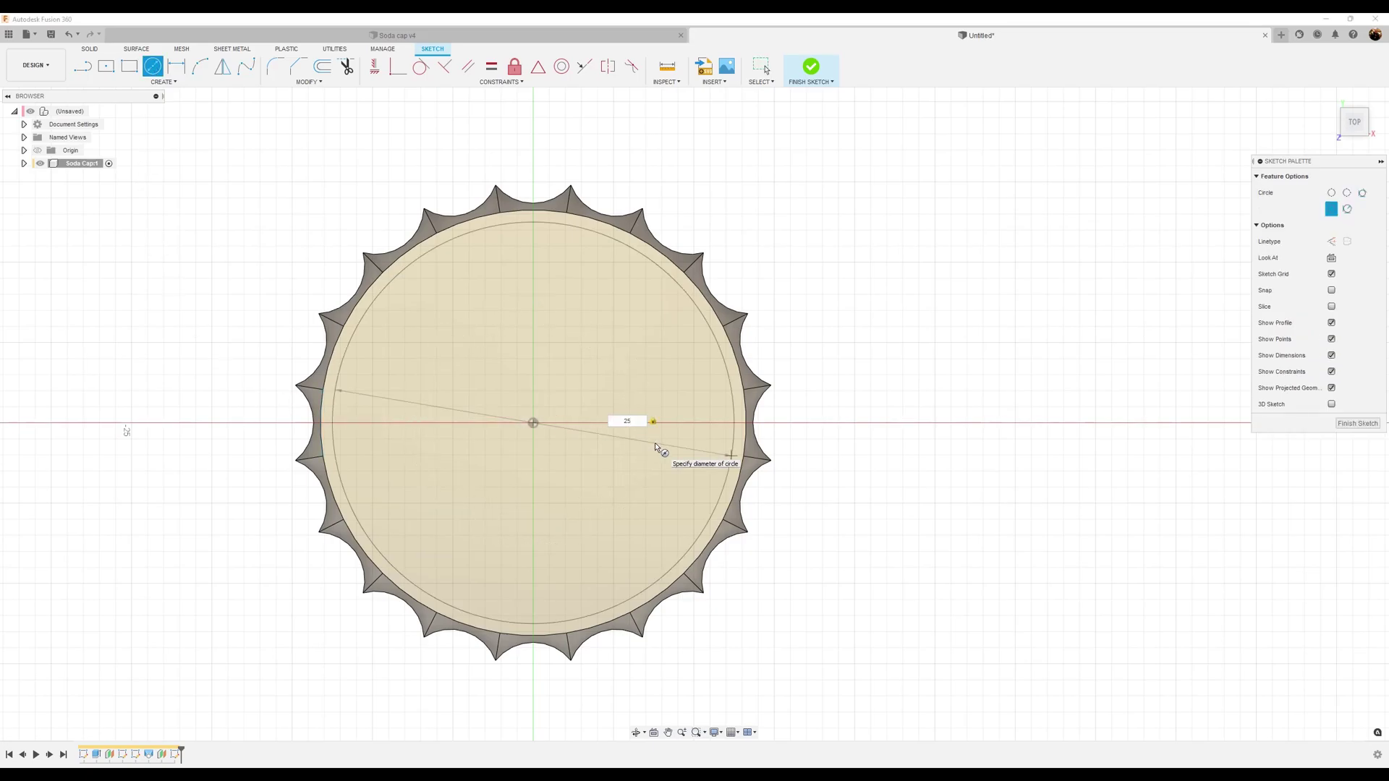
key("Return")
key("Escape")
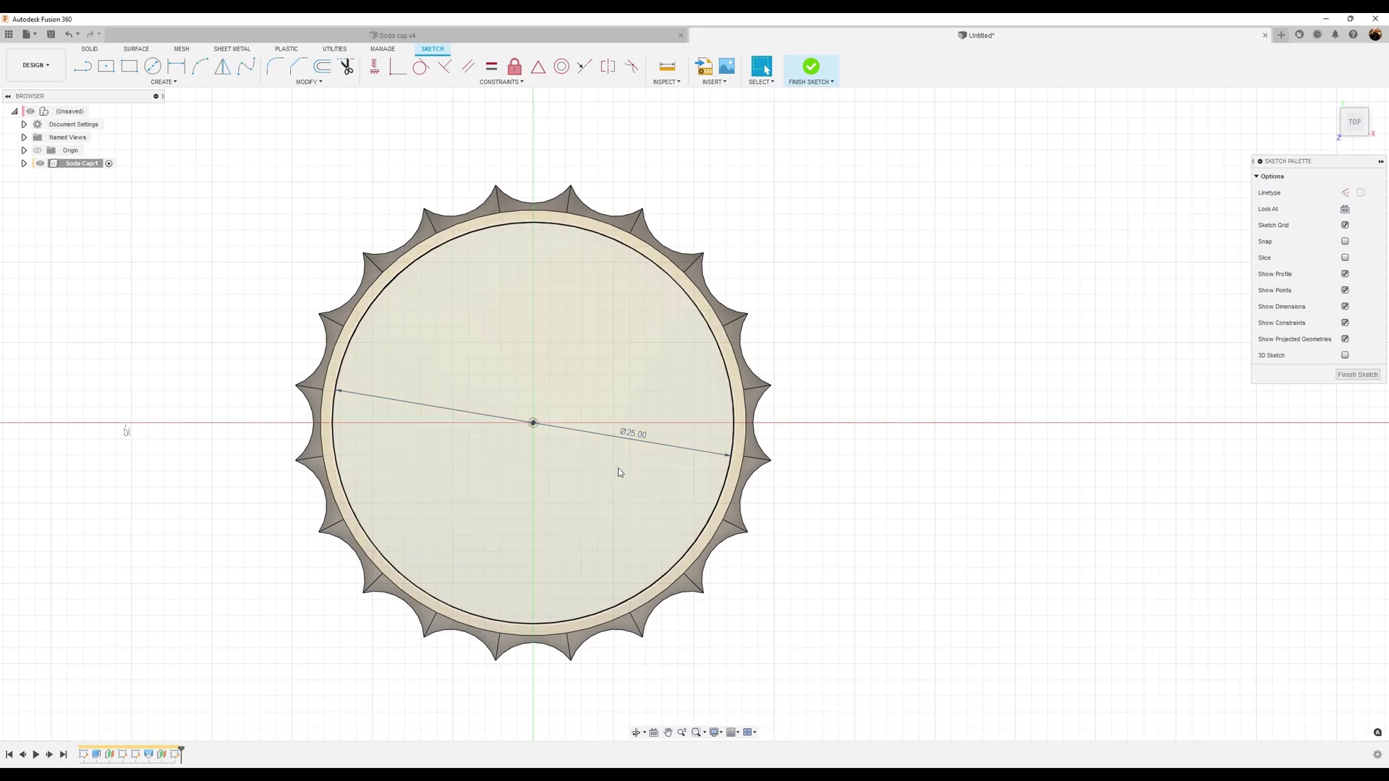
left_click(1354, 375)
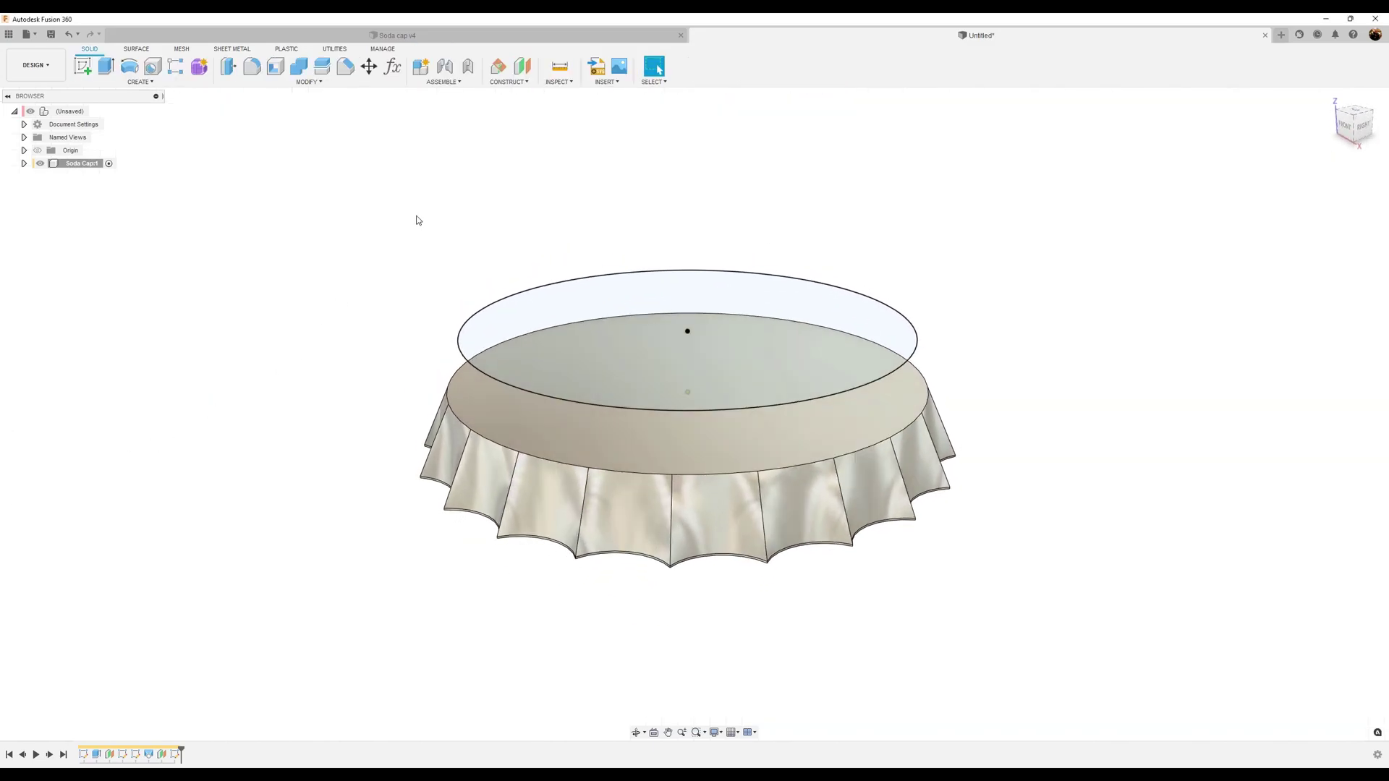
- Loft the cap's top face up to the 25 mm circle to form a raised crown
left_click(141, 82)
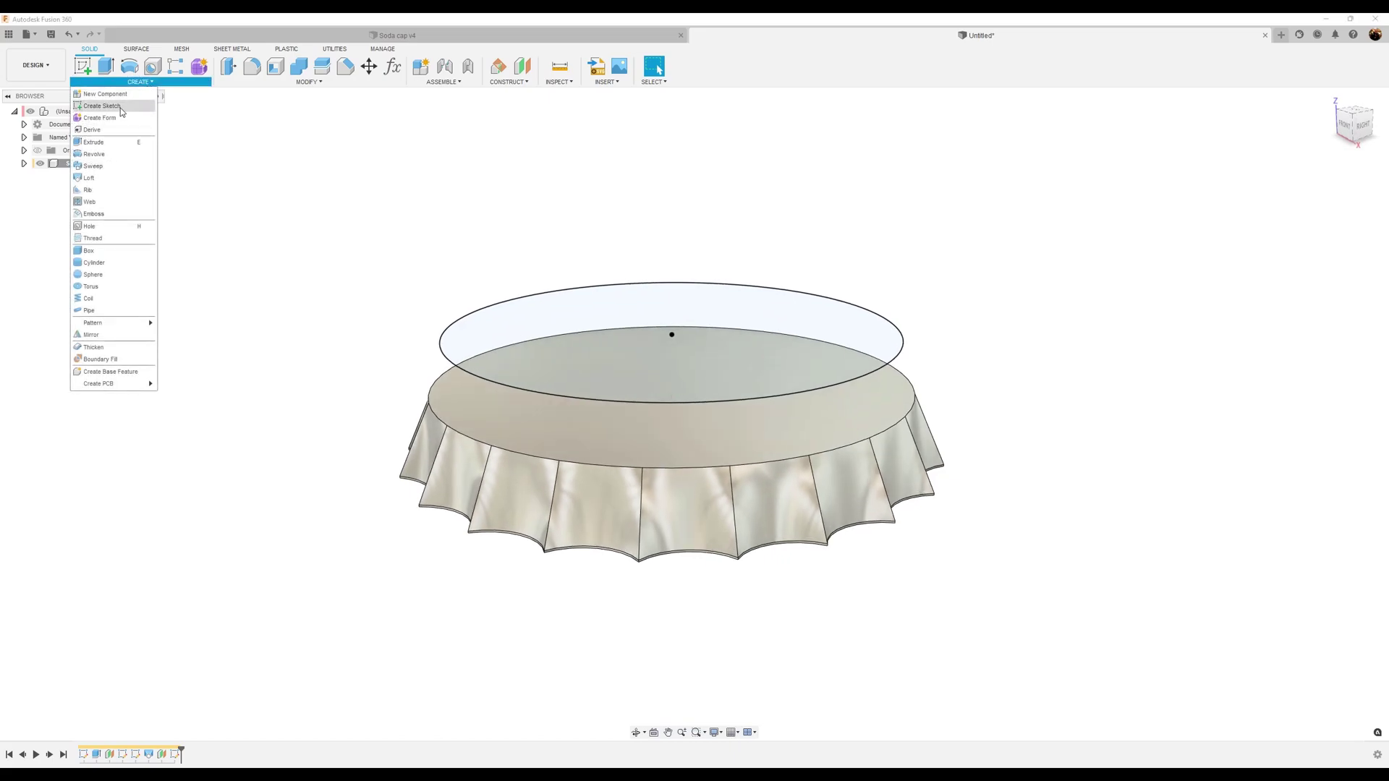
left_click(108, 178)
left_click(595, 449)
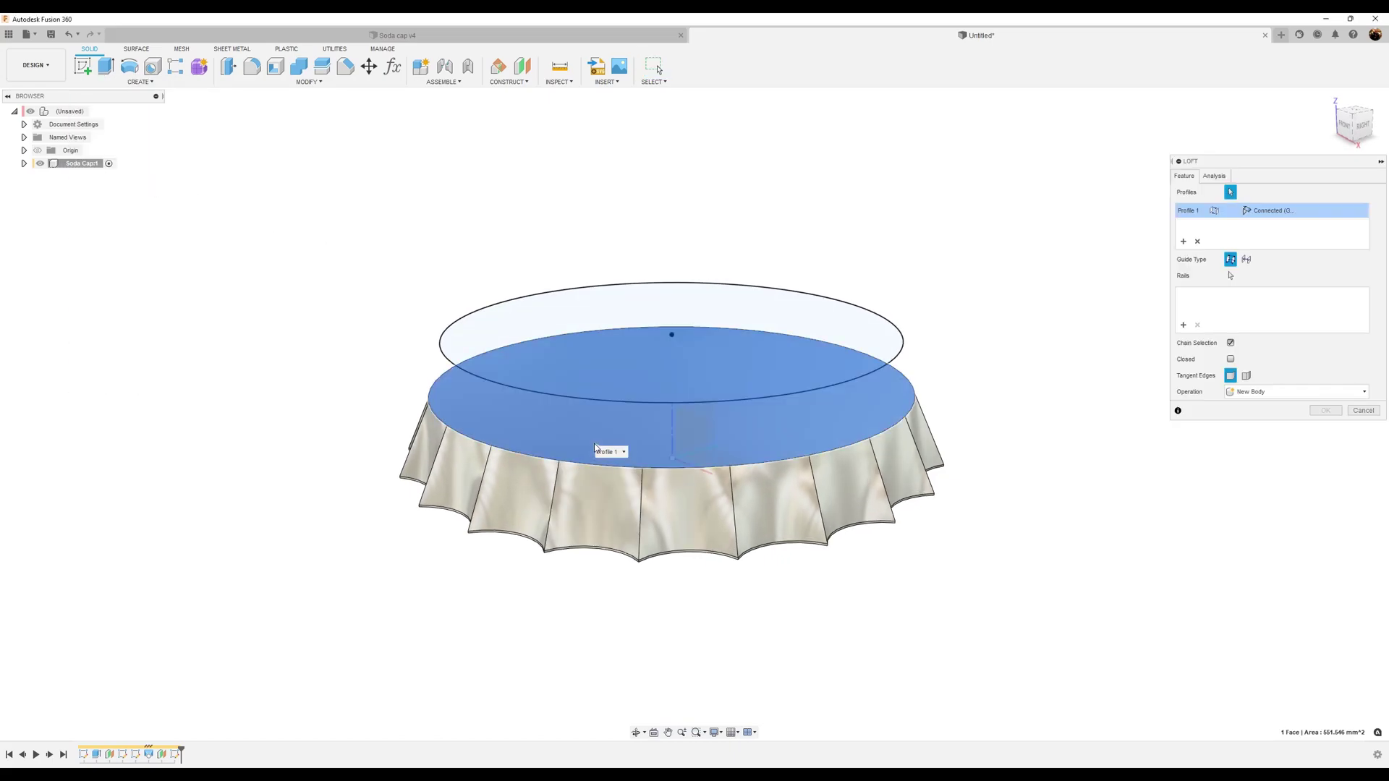
left_click(539, 324)
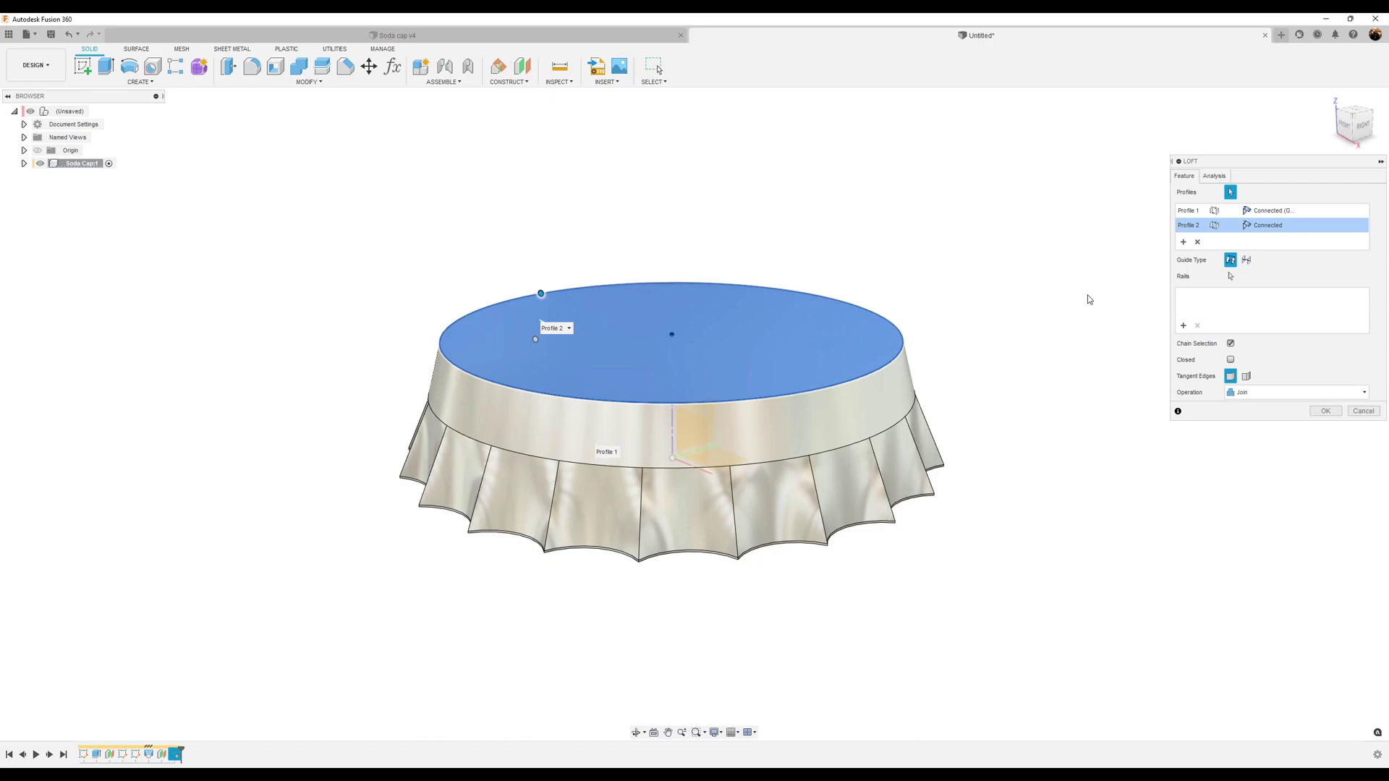
left_click(1327, 410)
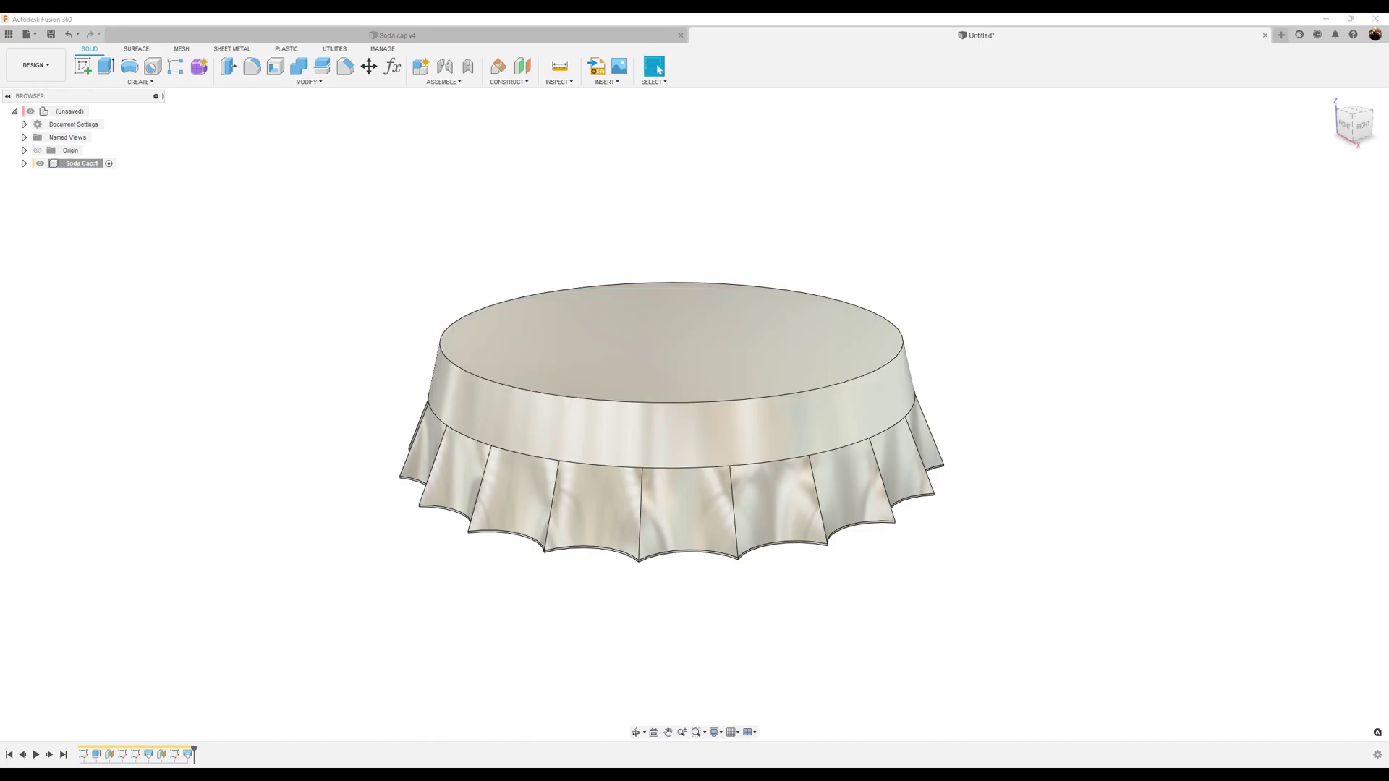
- Round the crown's top circular edge with a 2.5 mm fillet
left_click(253, 69)
left_click(451, 359)
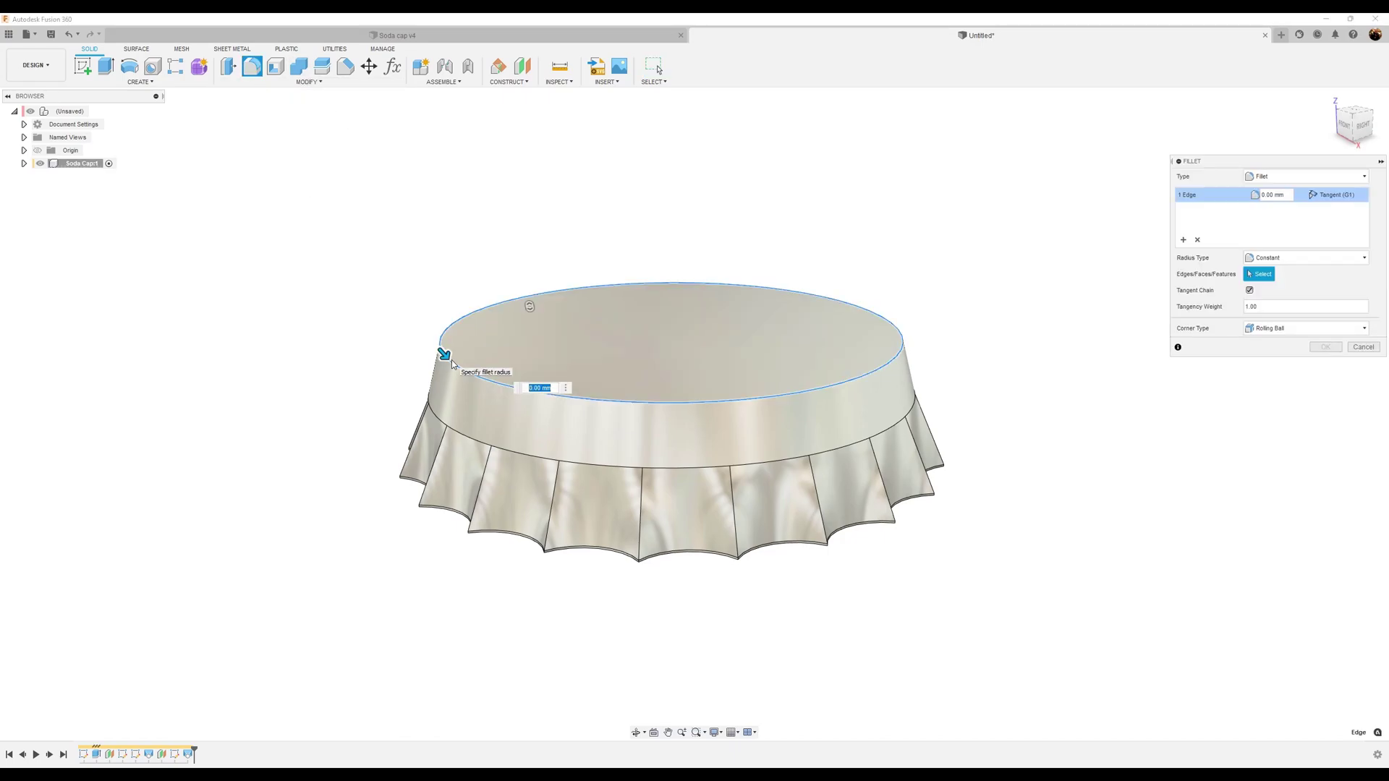
type("2.5")
key("Return")
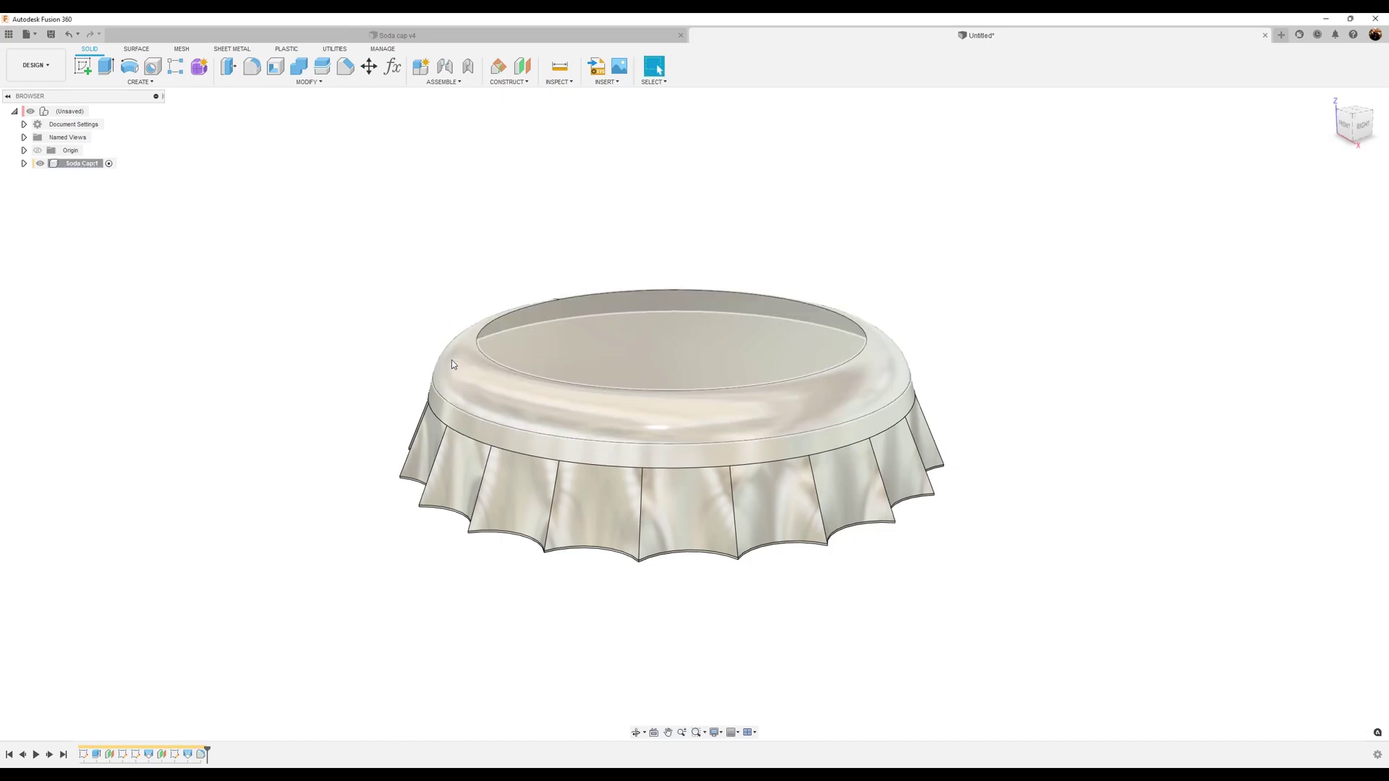
middle_click_drag(1063, 535, 1044, 544, "shift")
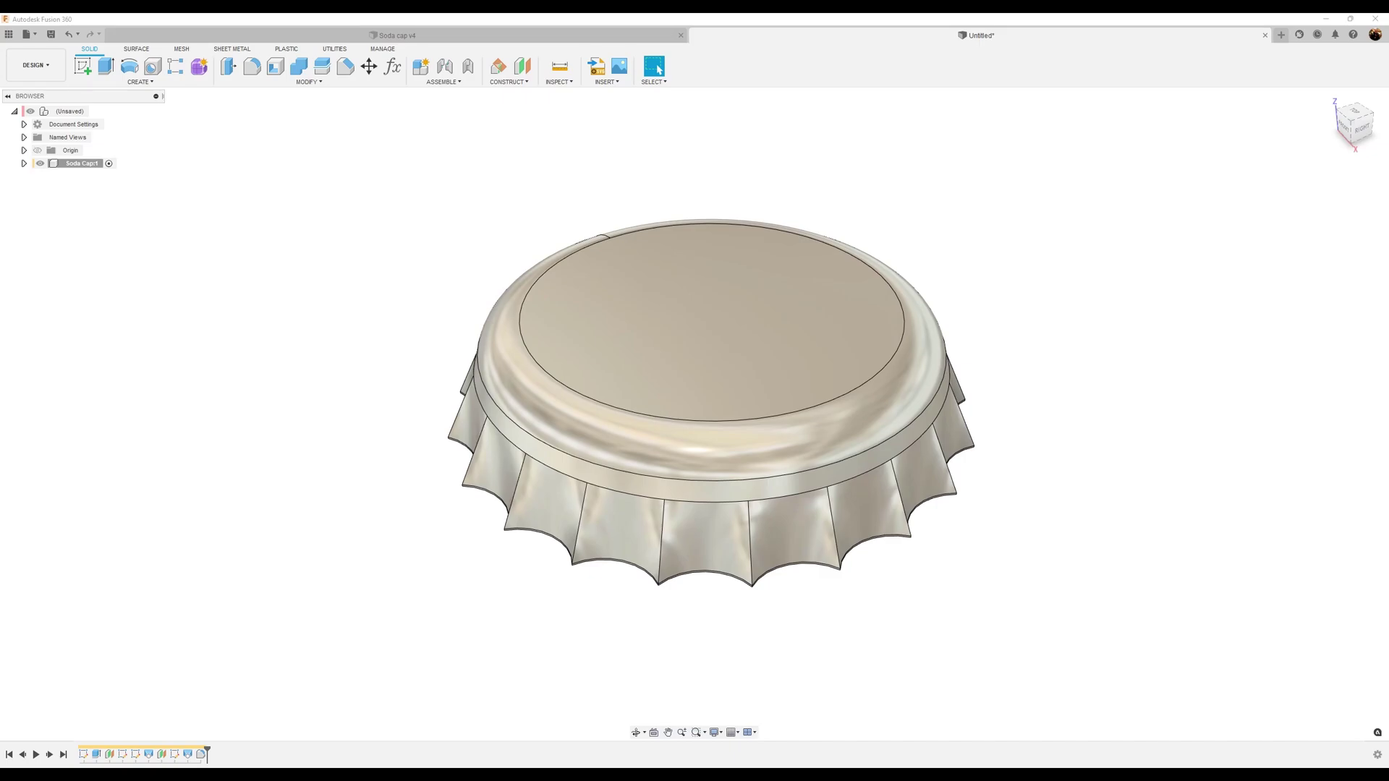
- Sketch a 35 mm centre-diameter circle at the origin on the base plane
left_click(84, 67)
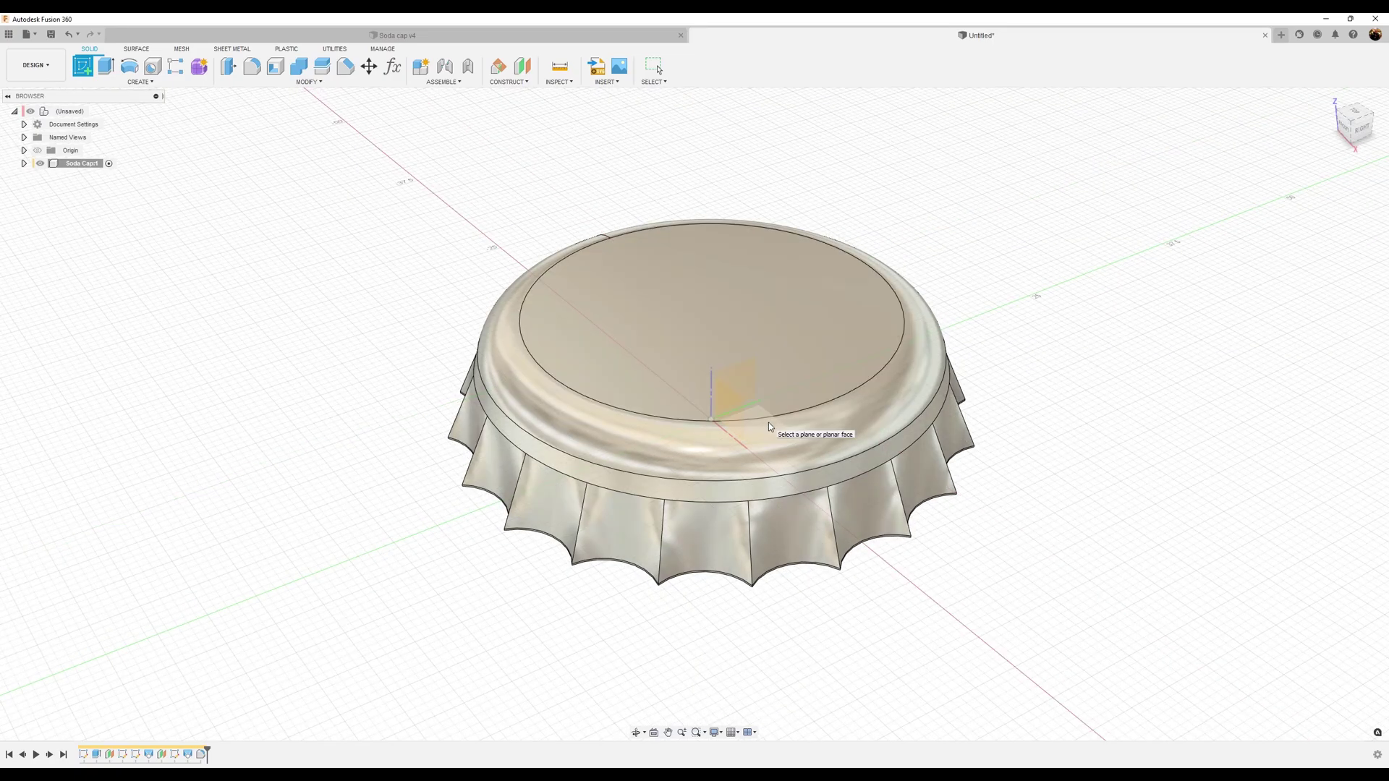
left_click(768, 422)
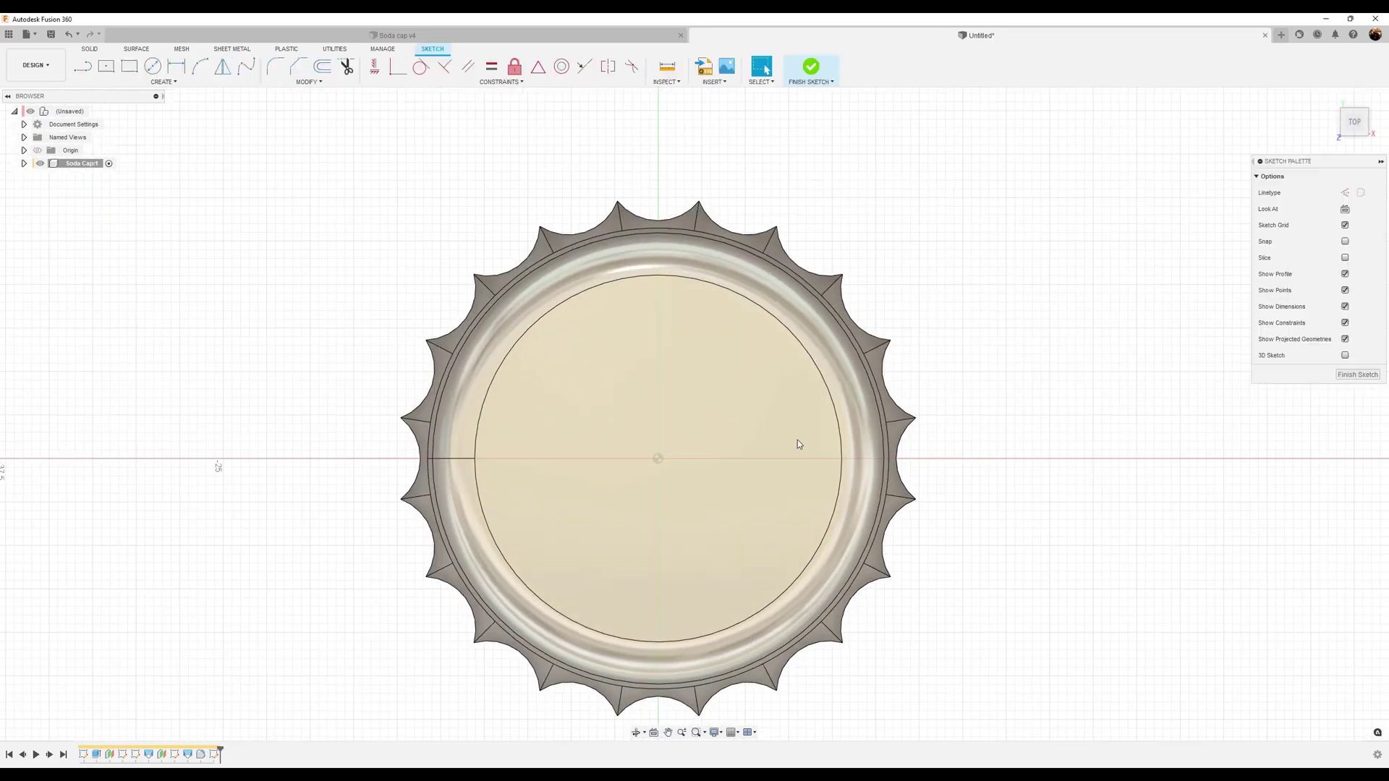
left_click(152, 66)
left_click(658, 460)
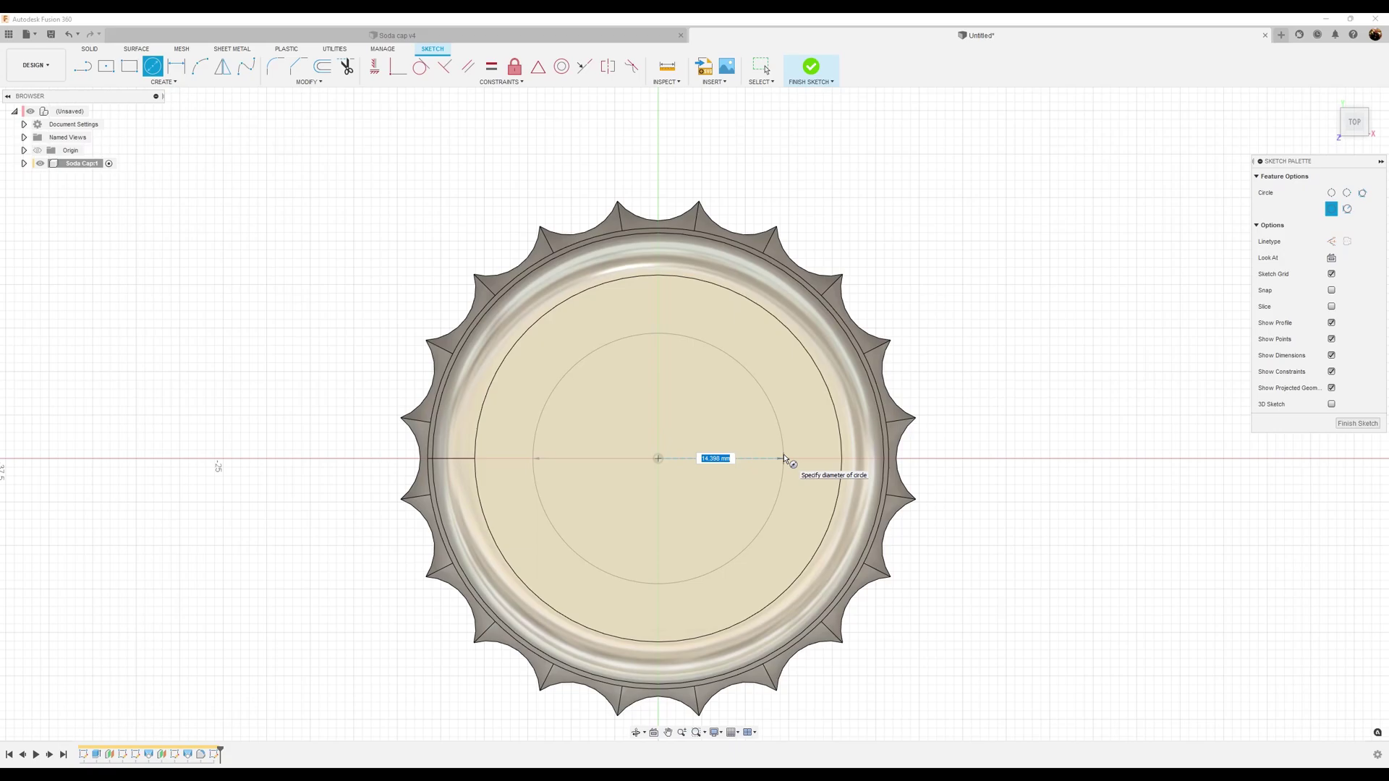
type("35")
key("Return")
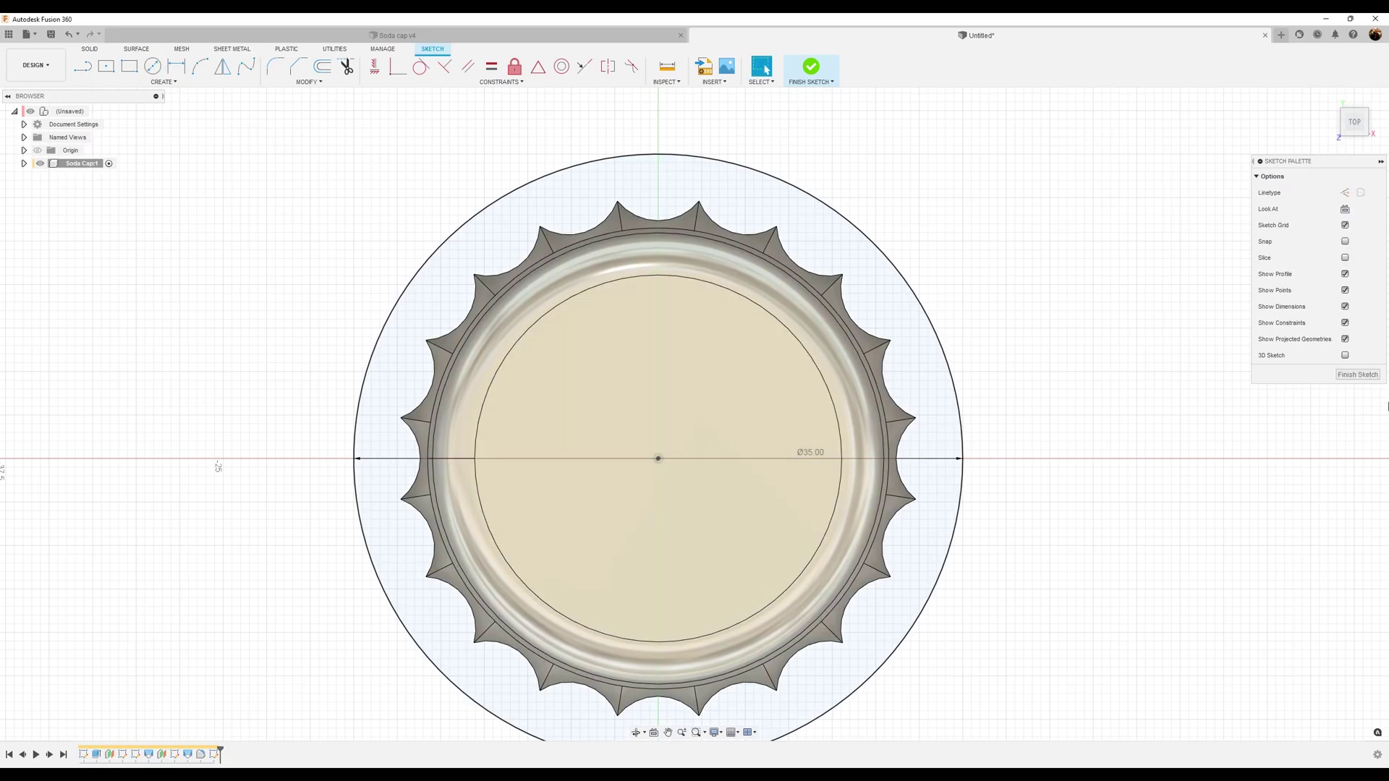
key("Escape")
middle_click_drag(1365, 382, 1290, 389, "shift")
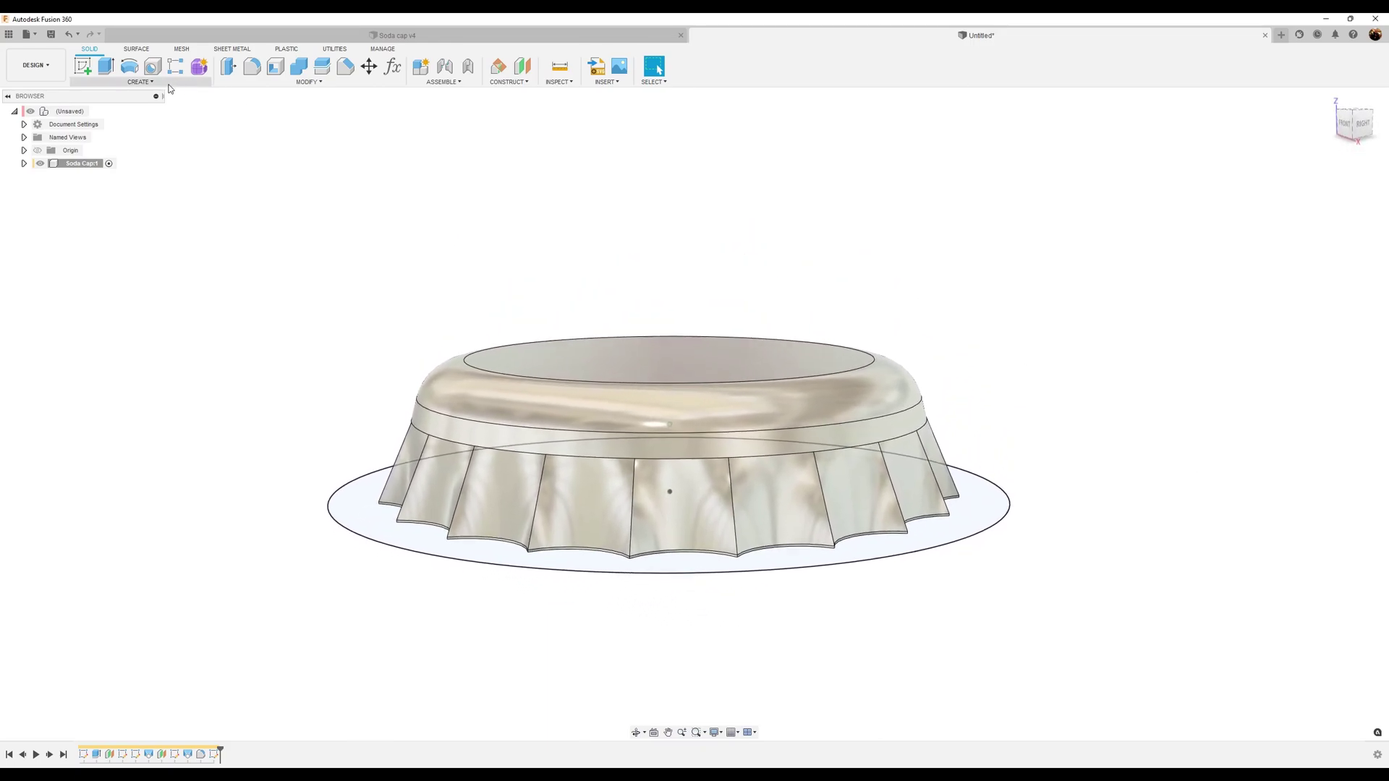
- Extrude the 35 mm circle profile as a 0.1 mm cut to trim the skirt's bottom
left_click(105, 70)
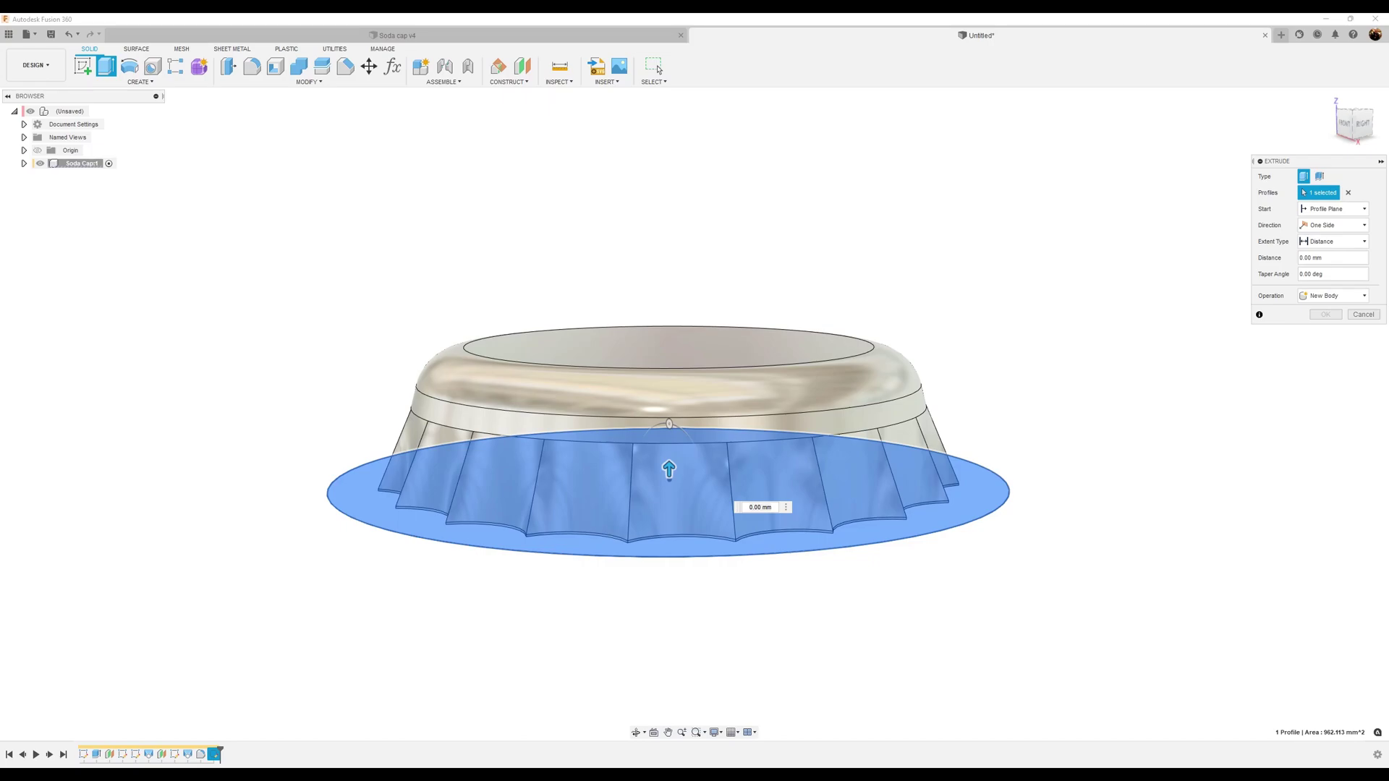
left_click(759, 506)
key("BackSpace")
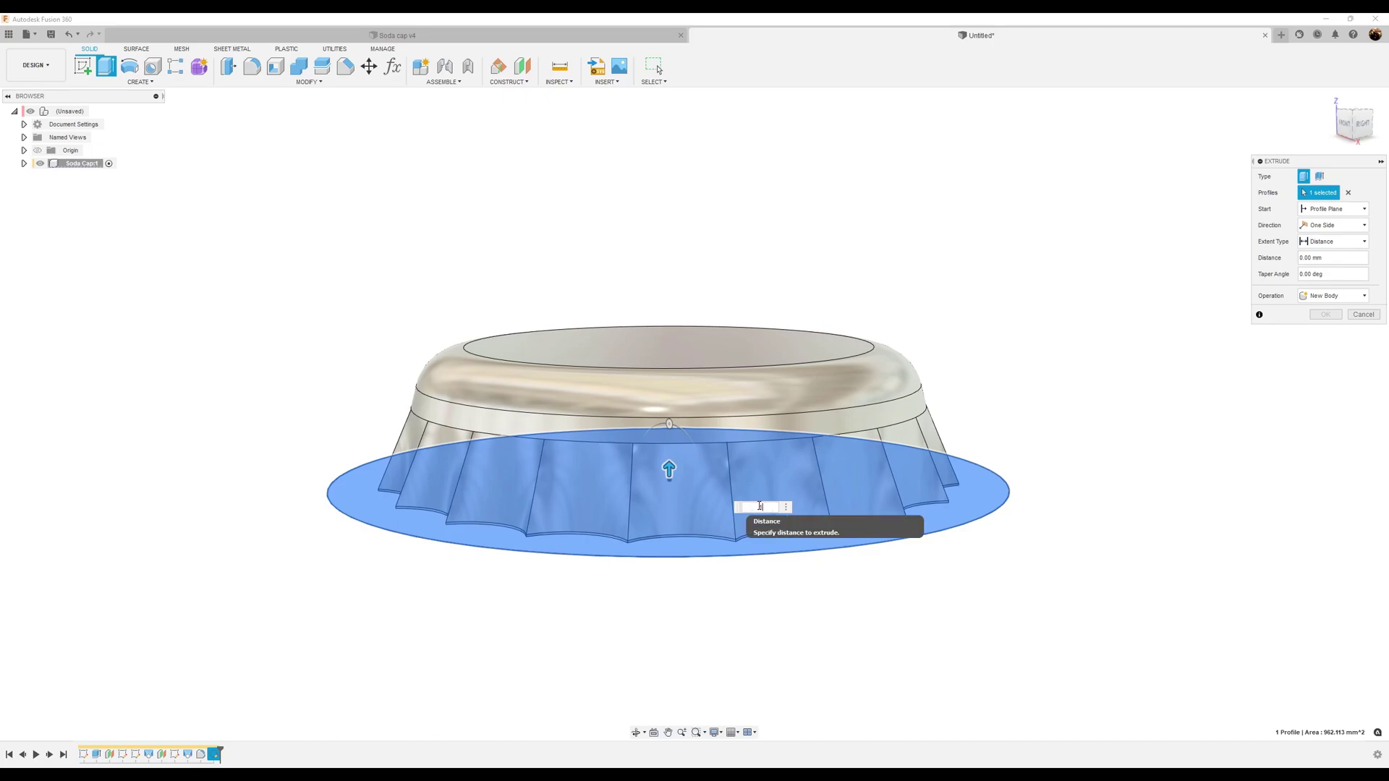
type("0.1")
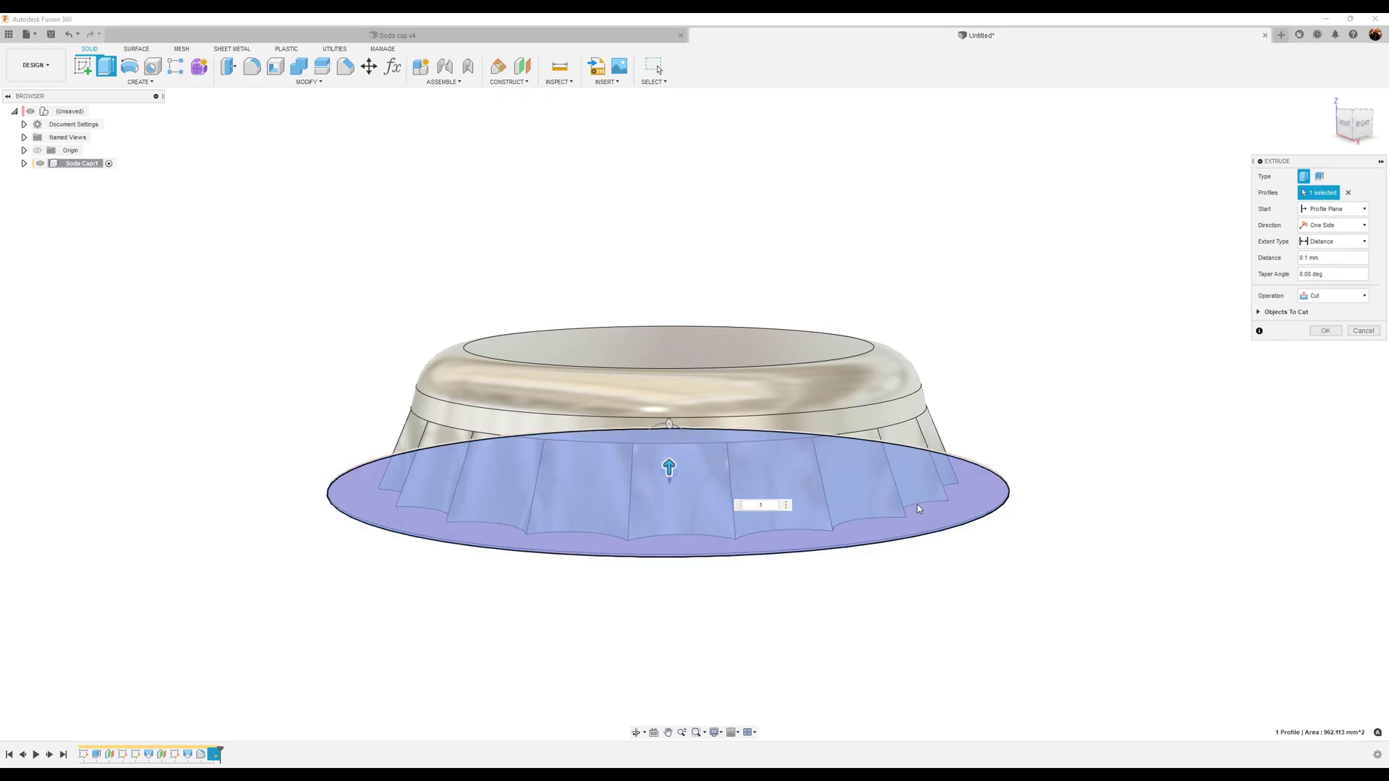
left_click(1321, 332)
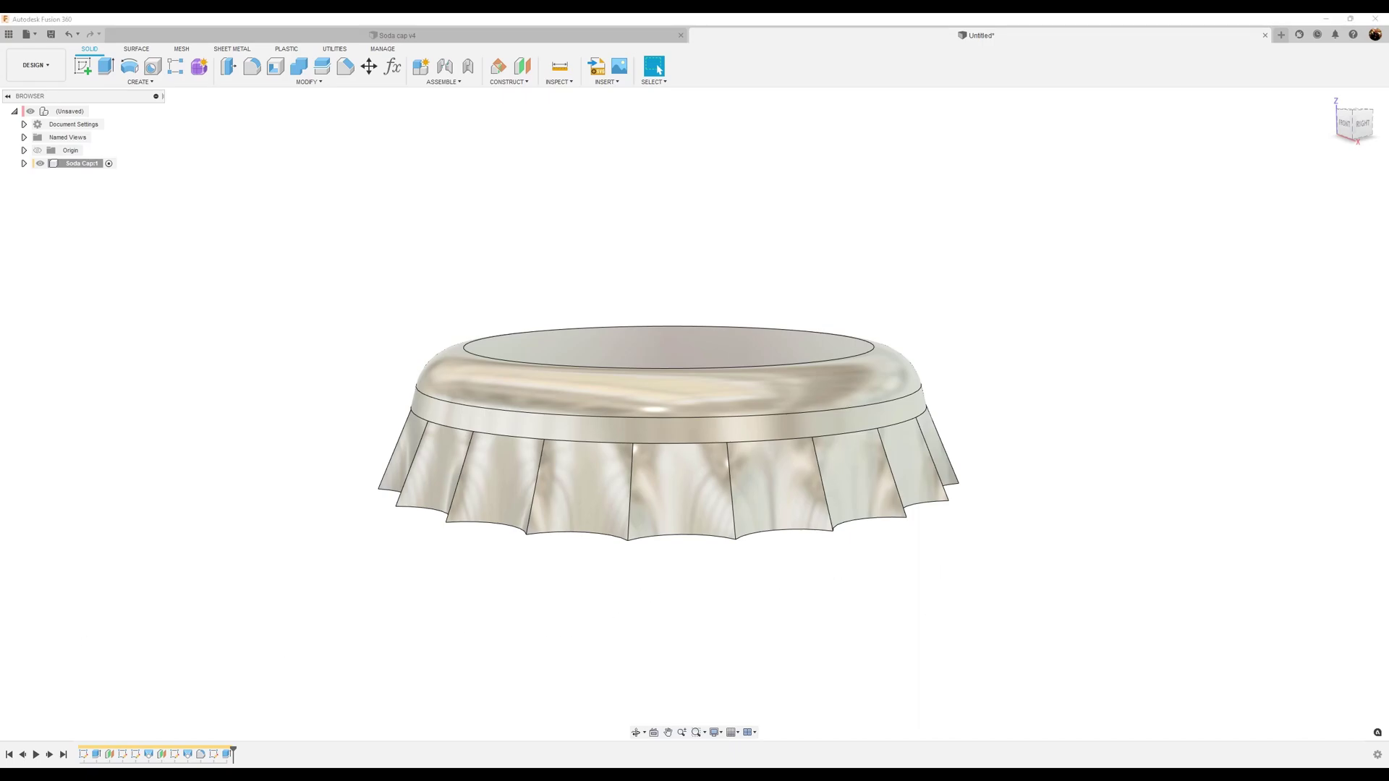
middle_click_drag(1291, 367, 274, 67, "shift")
- Shell the cap from its underside face with a 0.3 mm inside wall
left_click(275, 66)
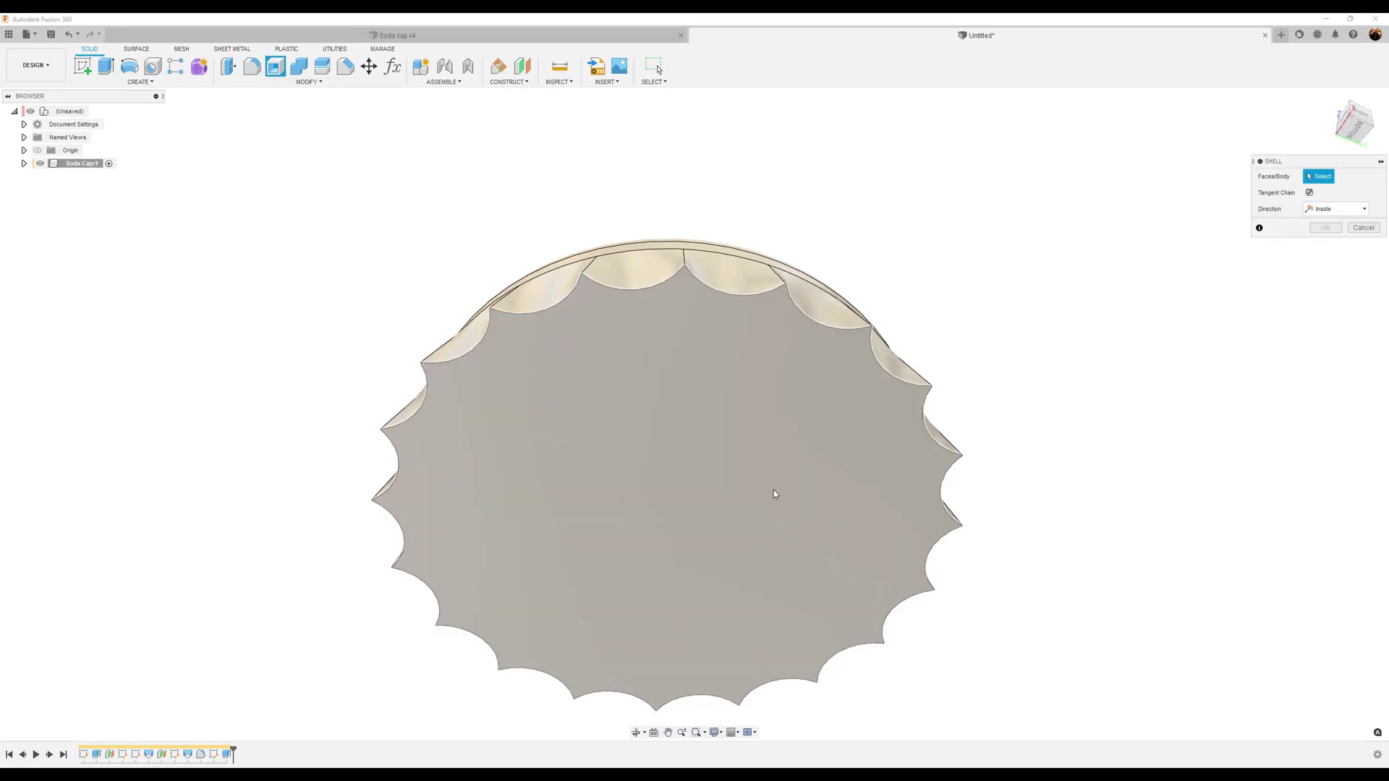
left_click(773, 491)
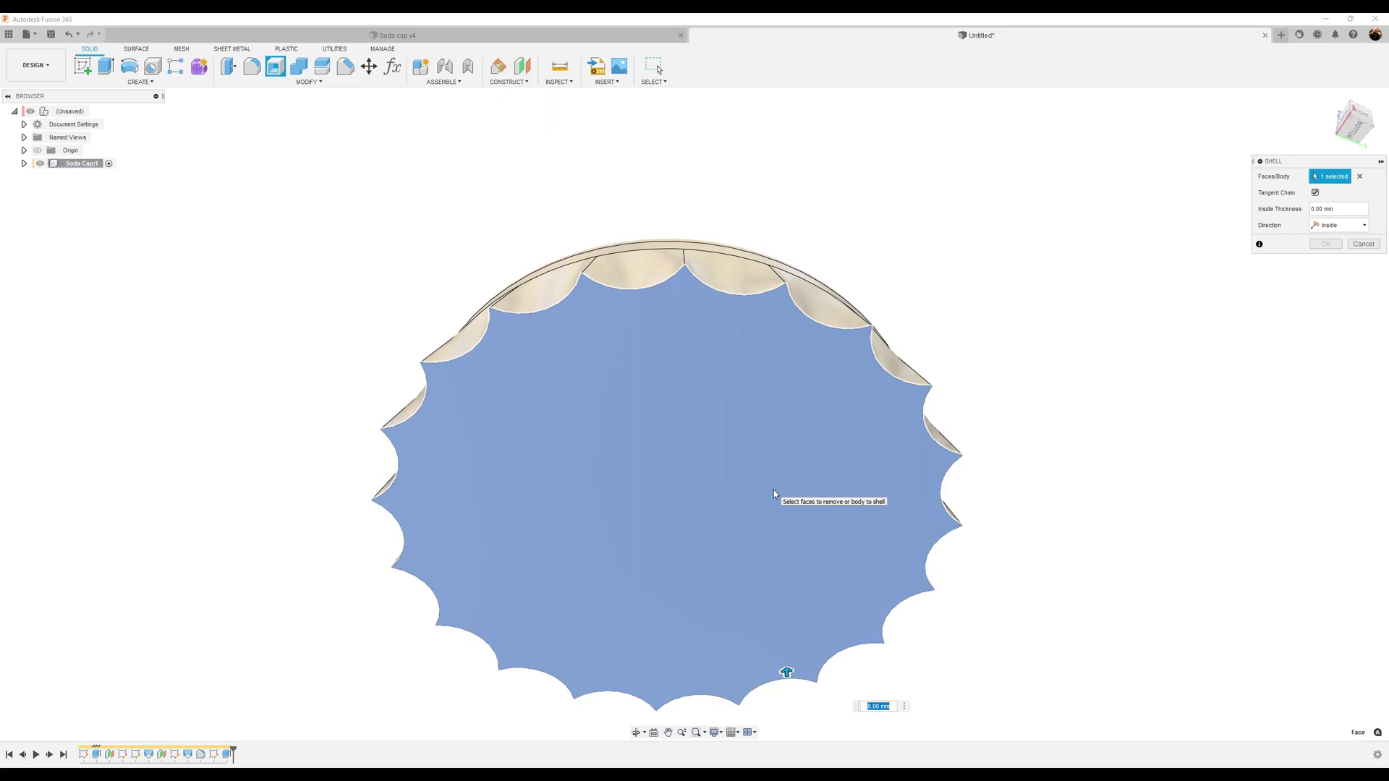
key("BackSpace")
left_click(1322, 245)
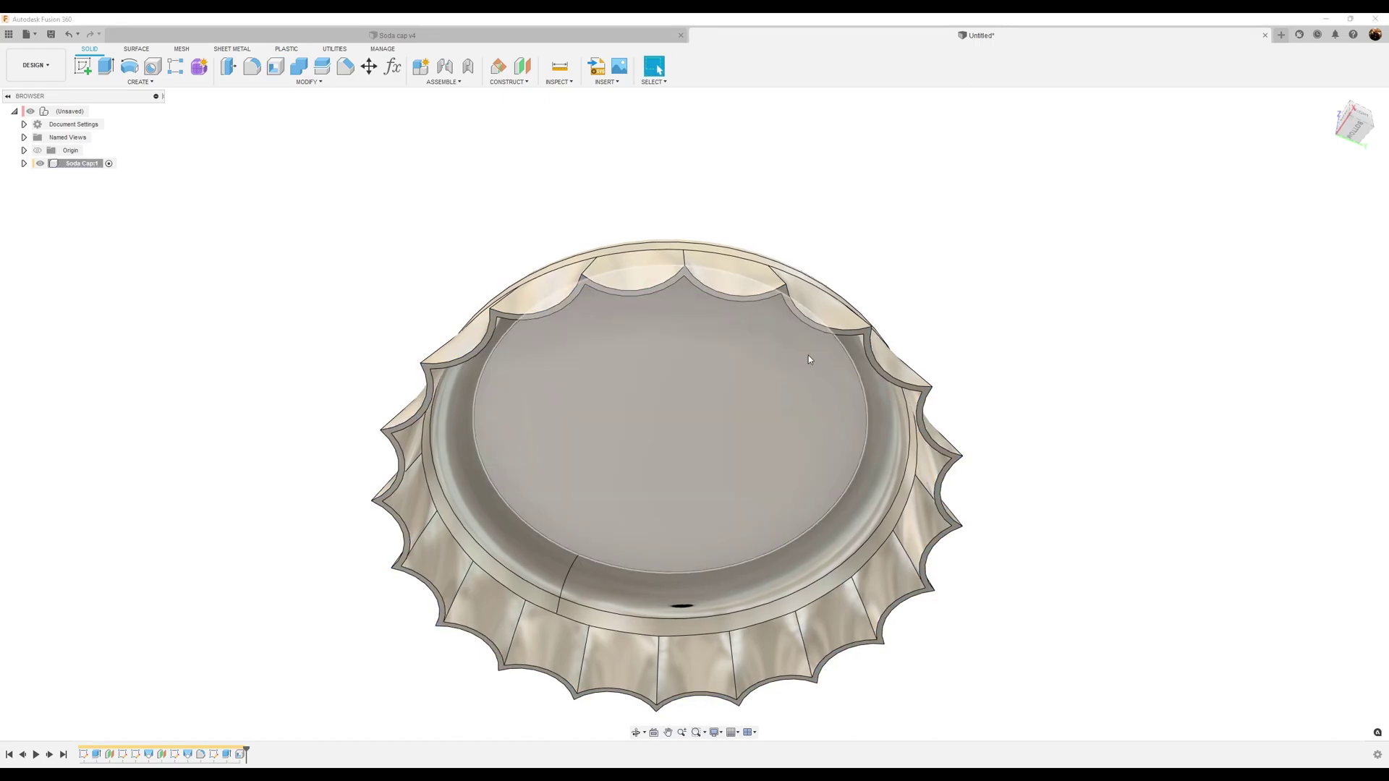
- Switch to a rotated top view and load coca cola logo2.png into a new decal
mouse_move(1017, 342)
middle_mouse_down("shift")
mouse_move(1090, 366)
mouse_move(1153, 368)
mouse_move(1149, 356)
middle_mouse_up("shift")
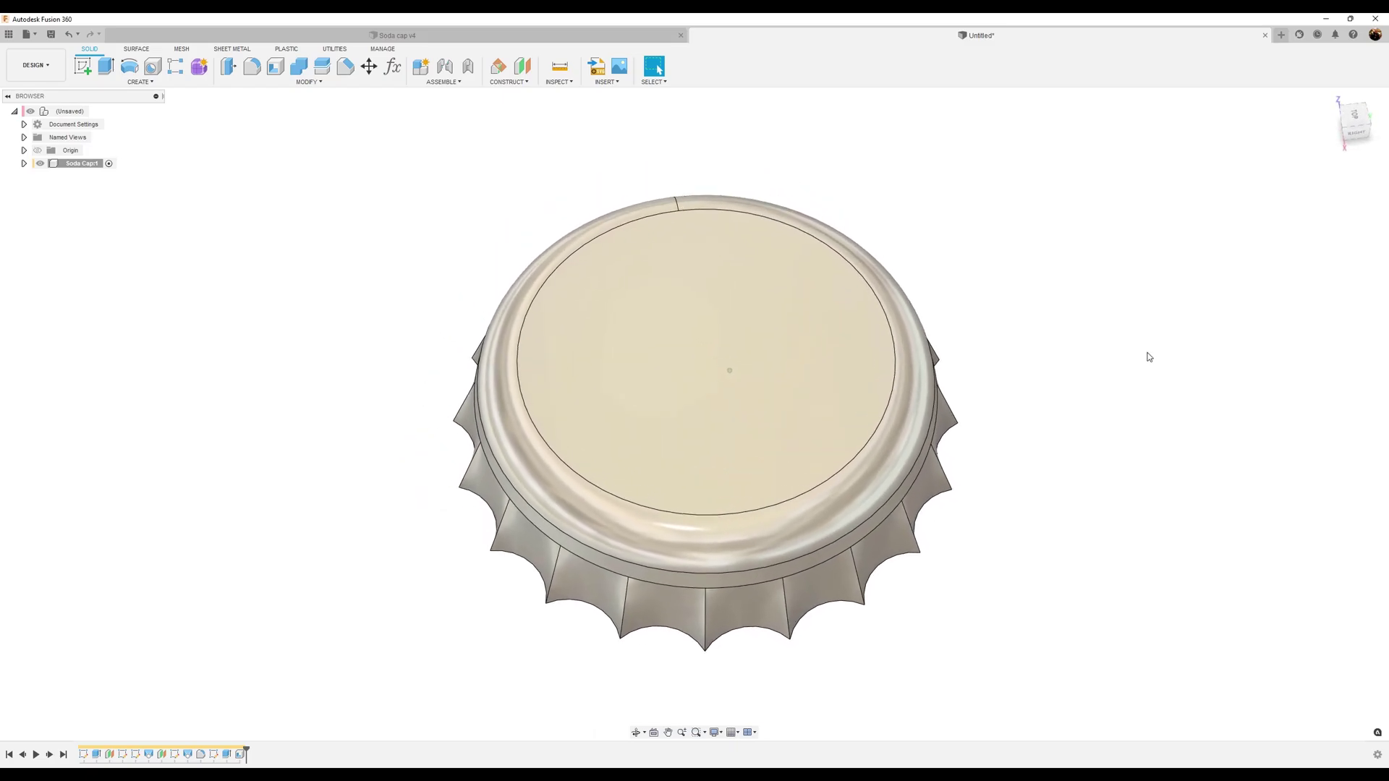
left_click(1354, 118)
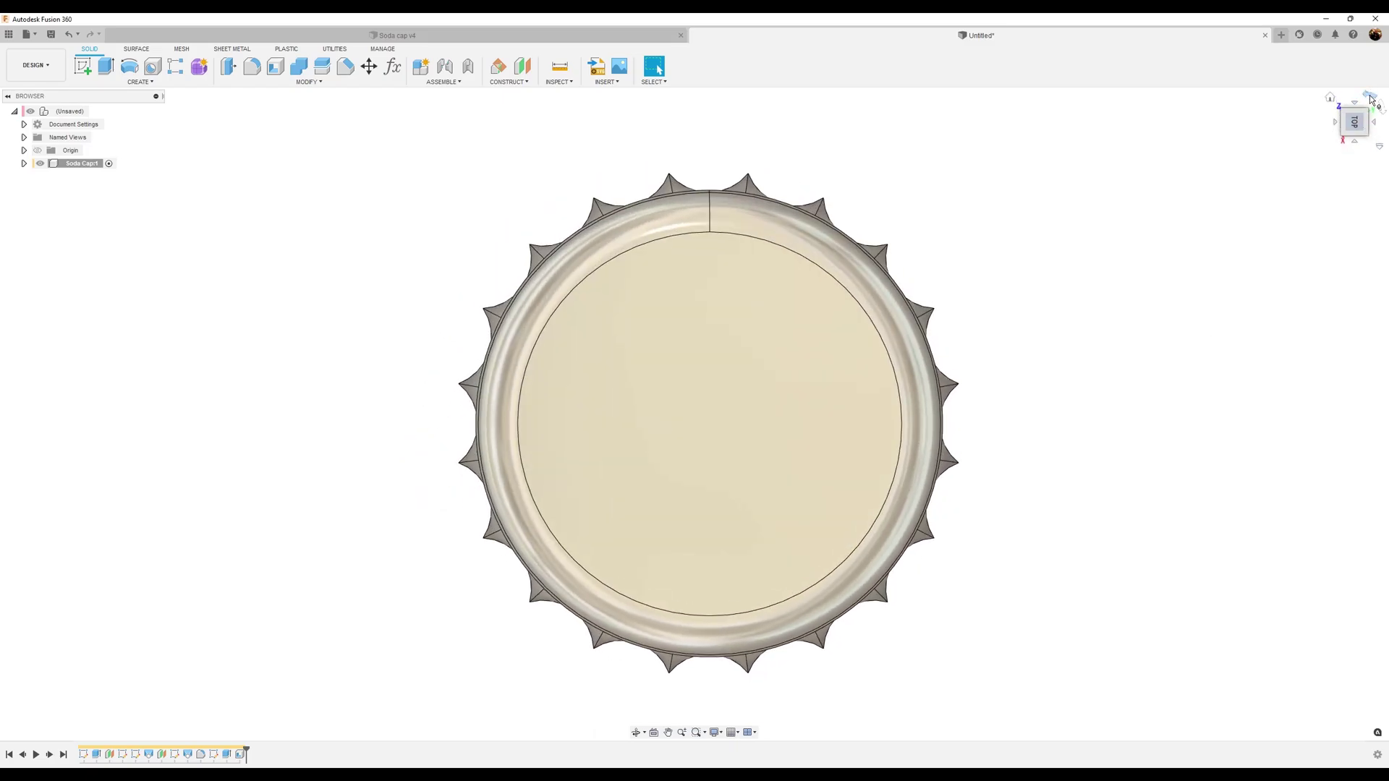
left_click(1367, 99)
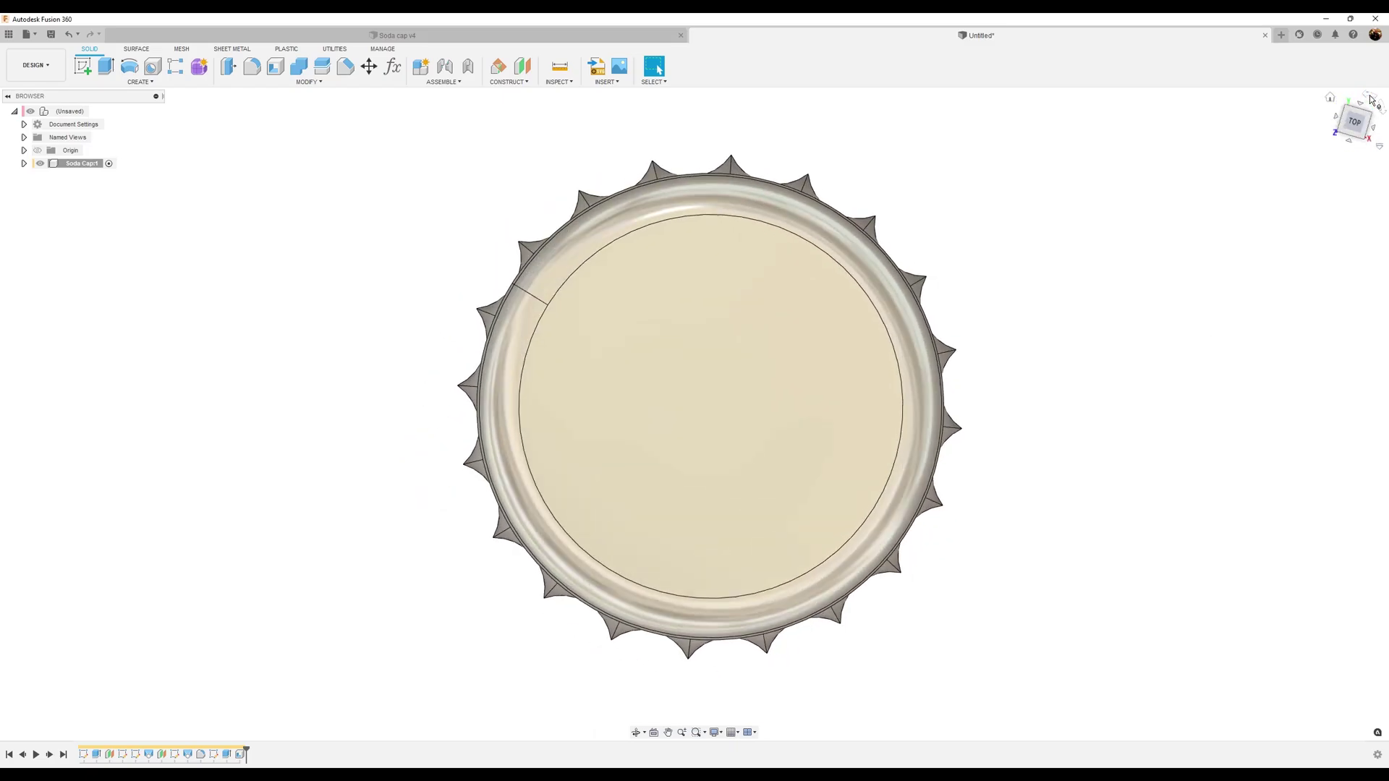
left_click(615, 81)
left_click(612, 105)
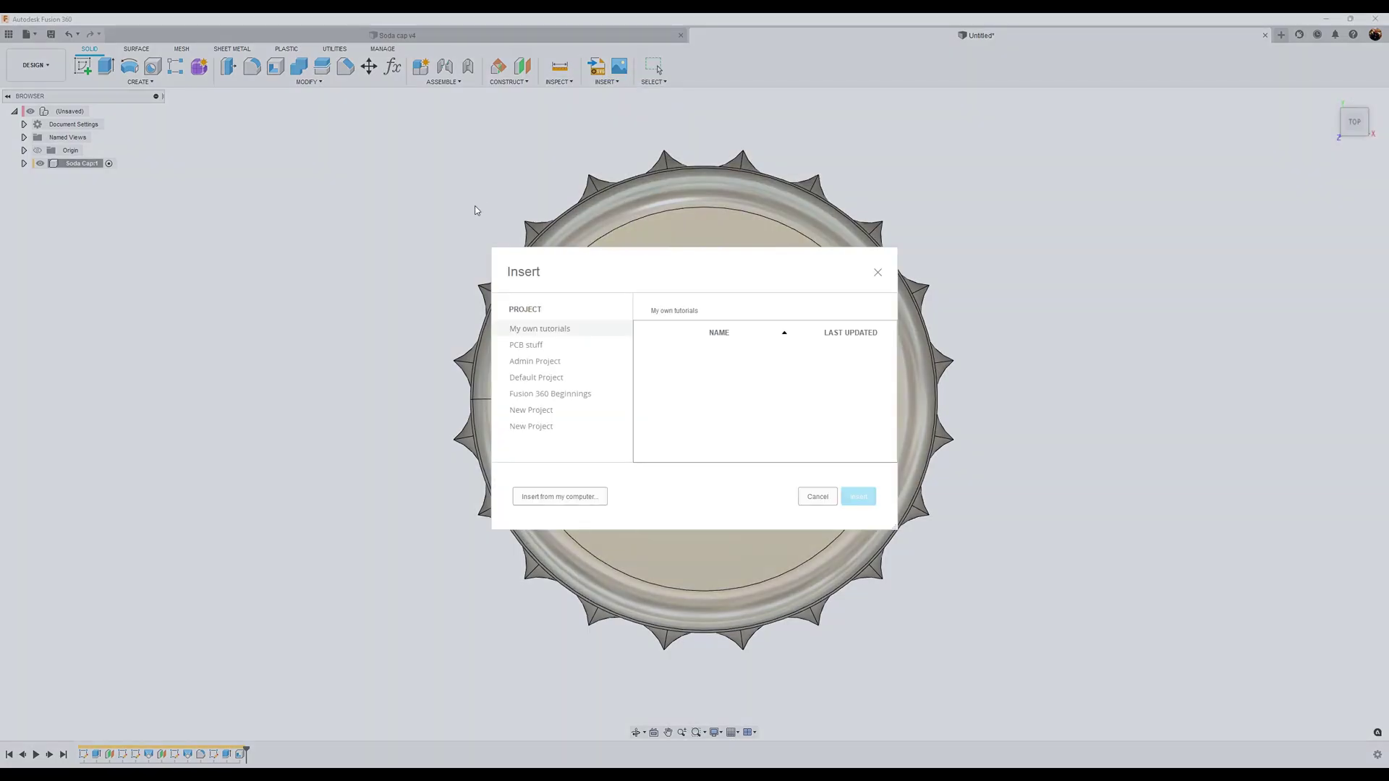
left_click(571, 497)
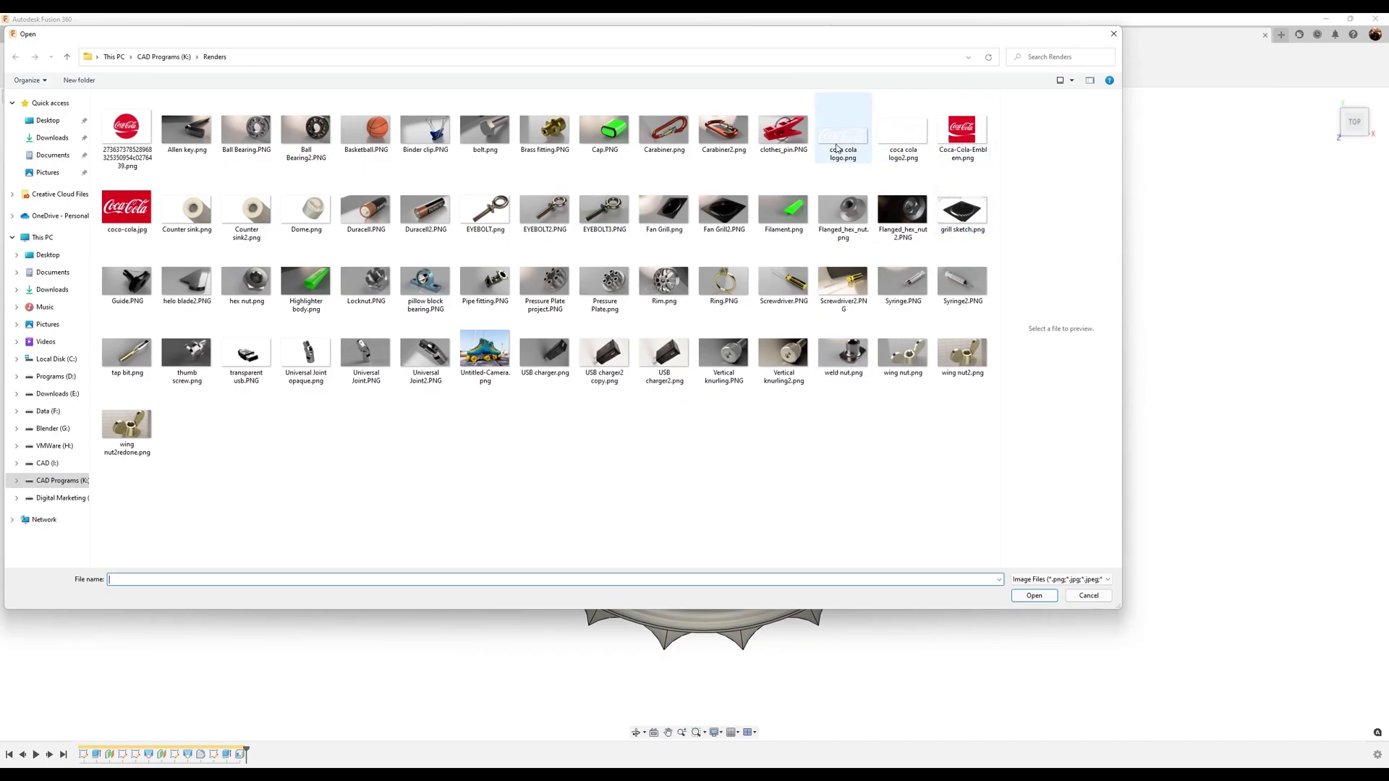
left_click(896, 136)
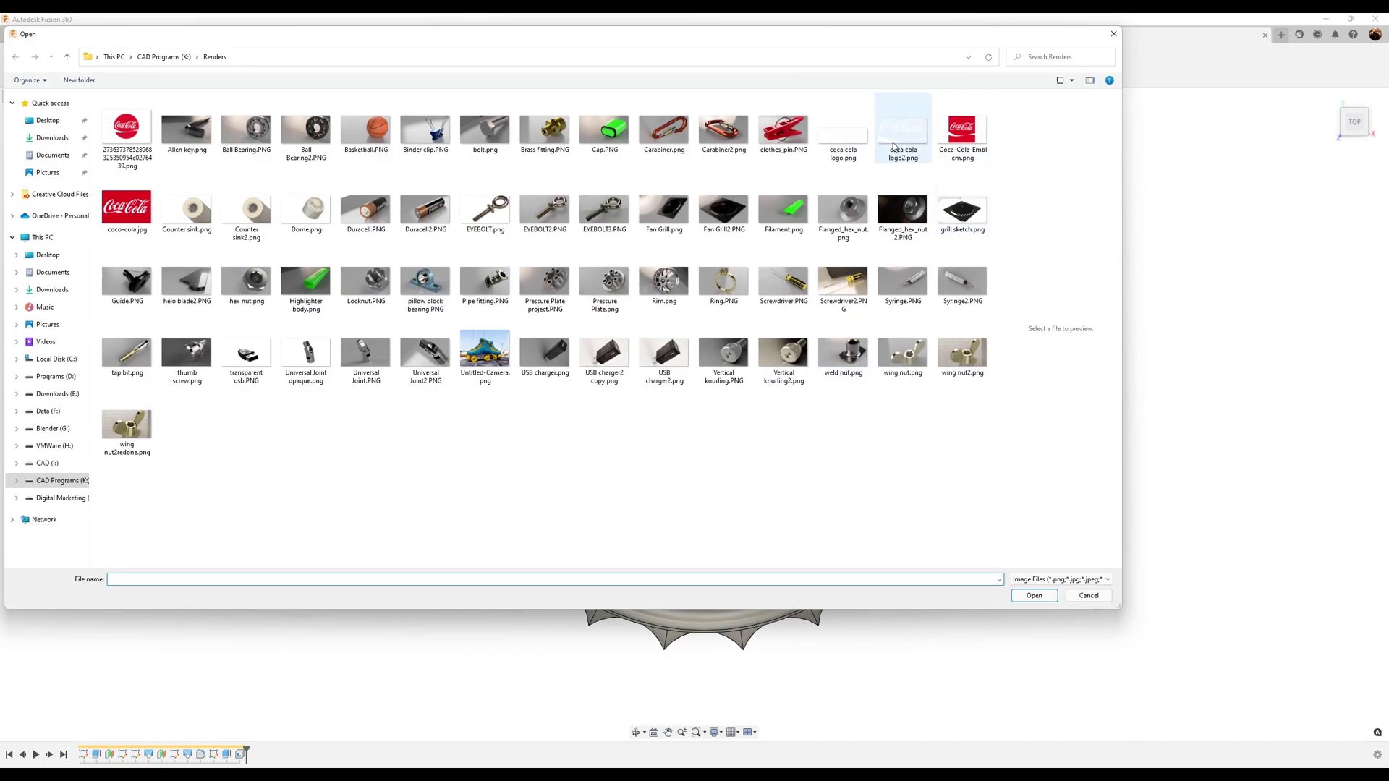
left_click(1040, 598)
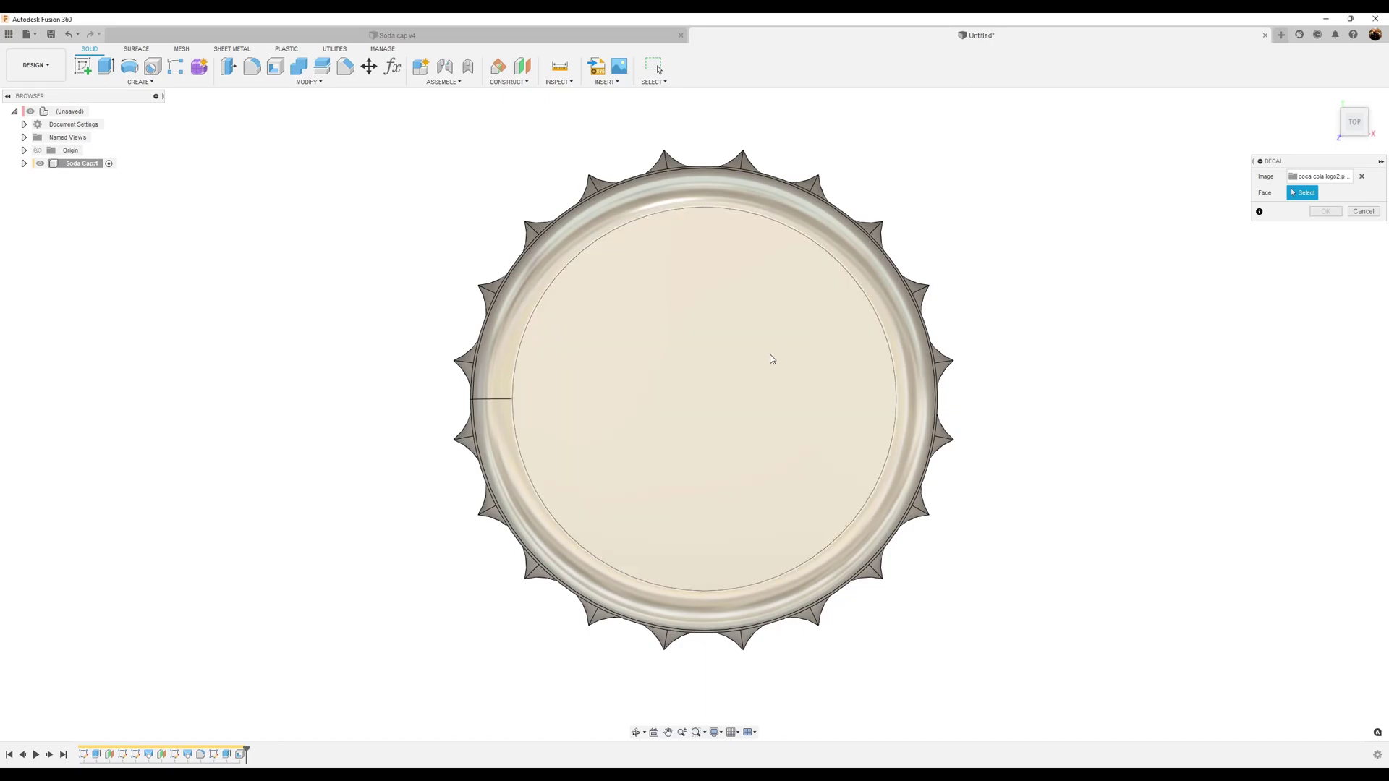
- Place the logo decal centred on the cap's top face with Chain Faces turned off
left_click(771, 358)
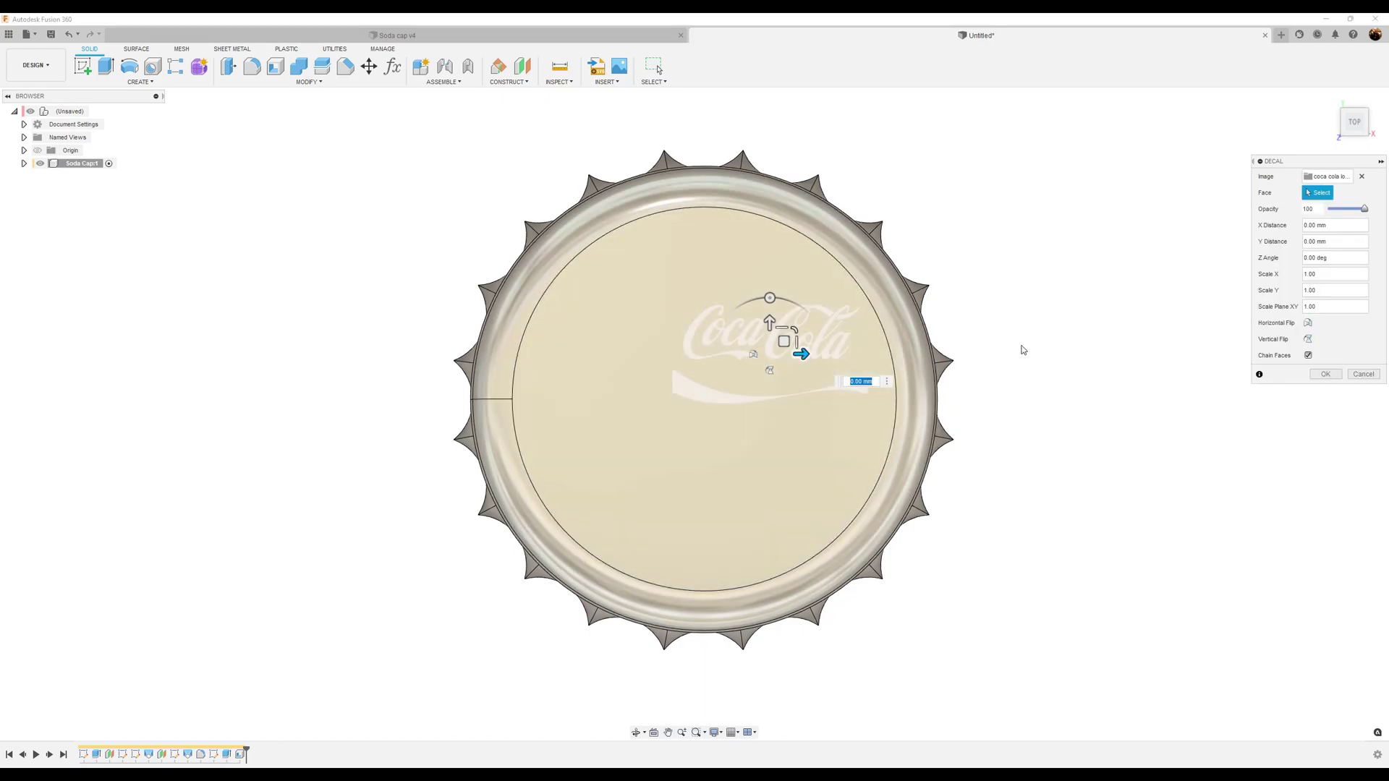
left_click_drag(784, 346, 709, 417)
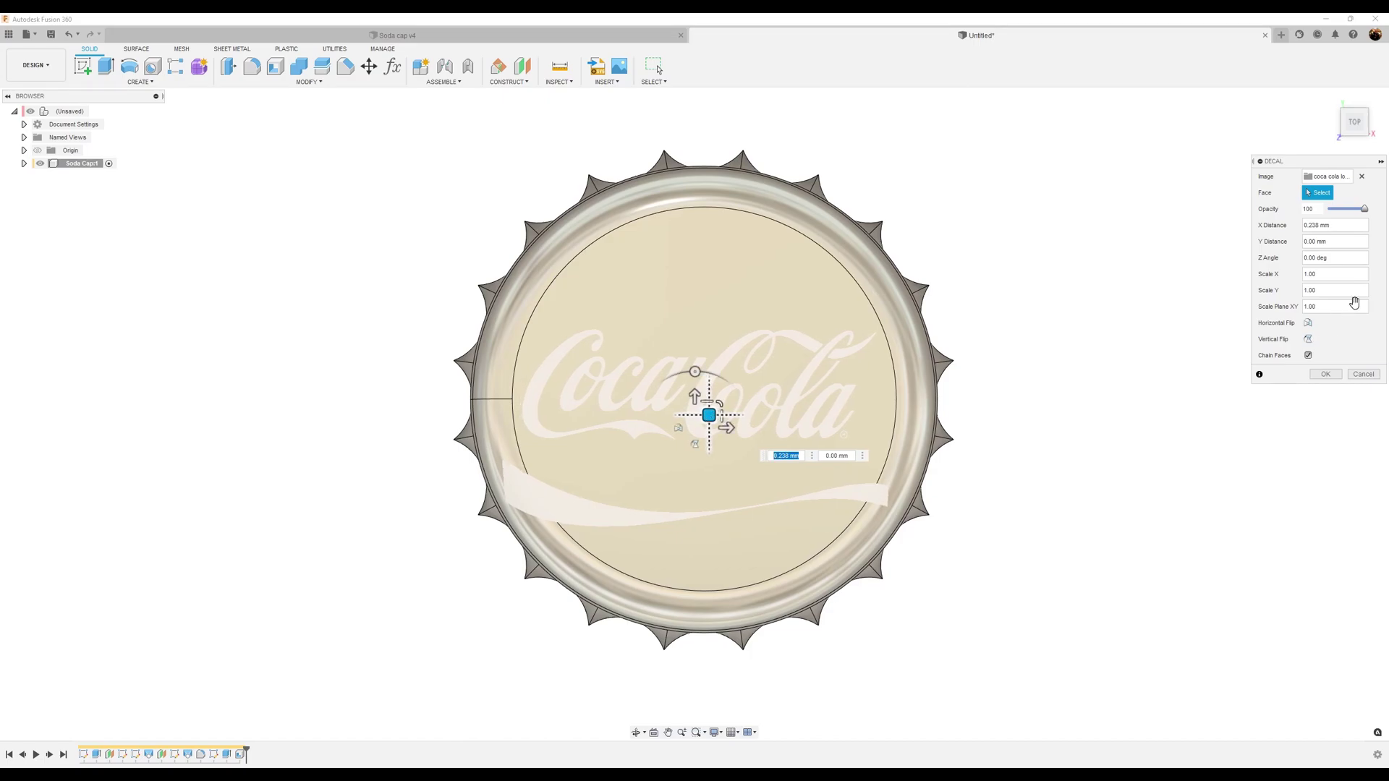
left_click(1308, 355)
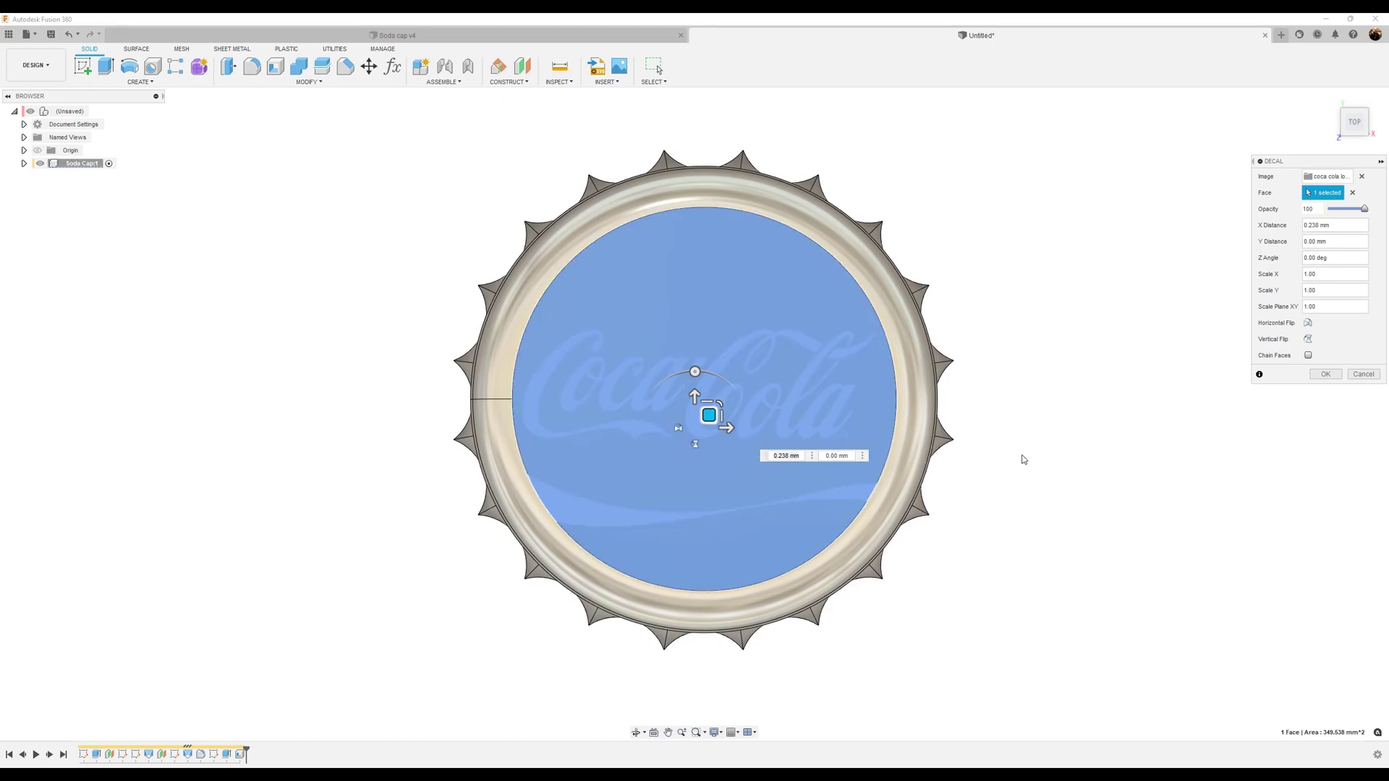
left_click(1325, 374)
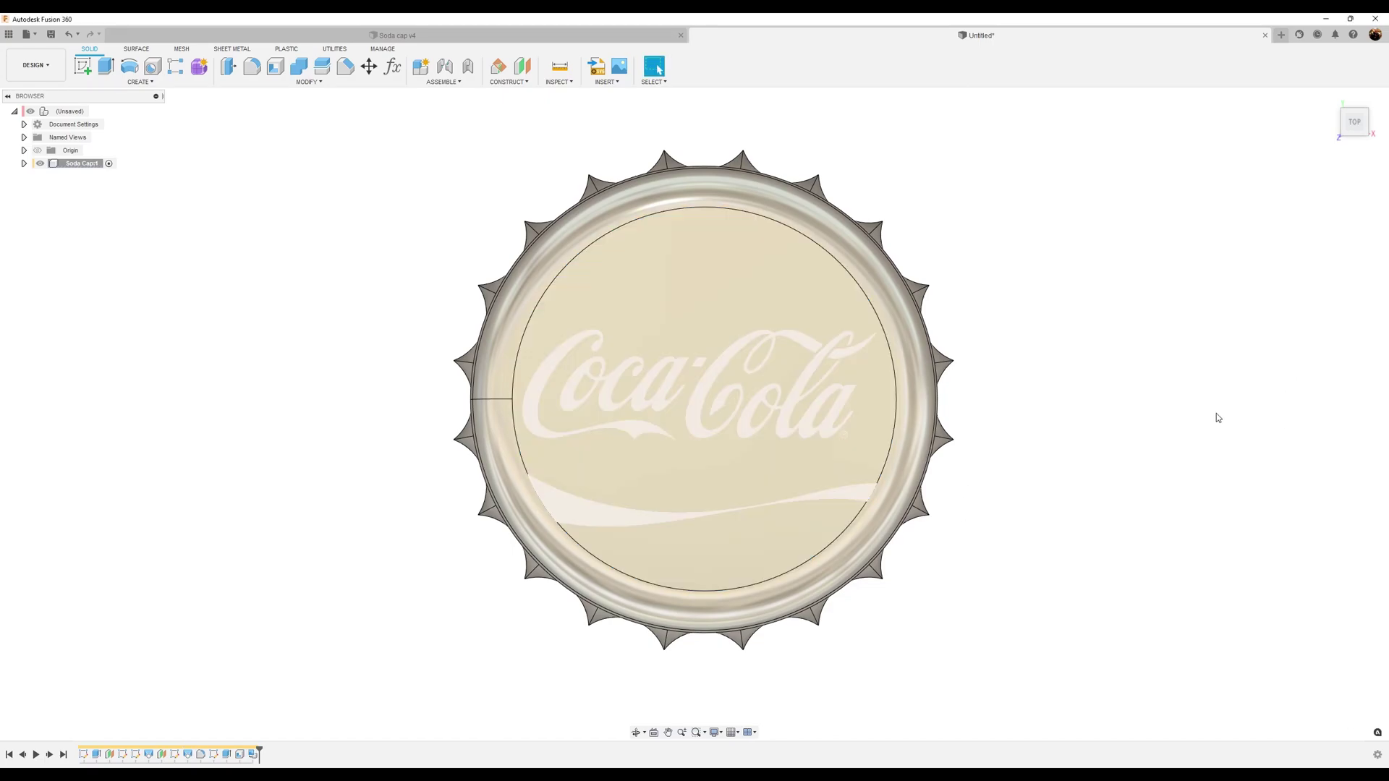
key("F6")
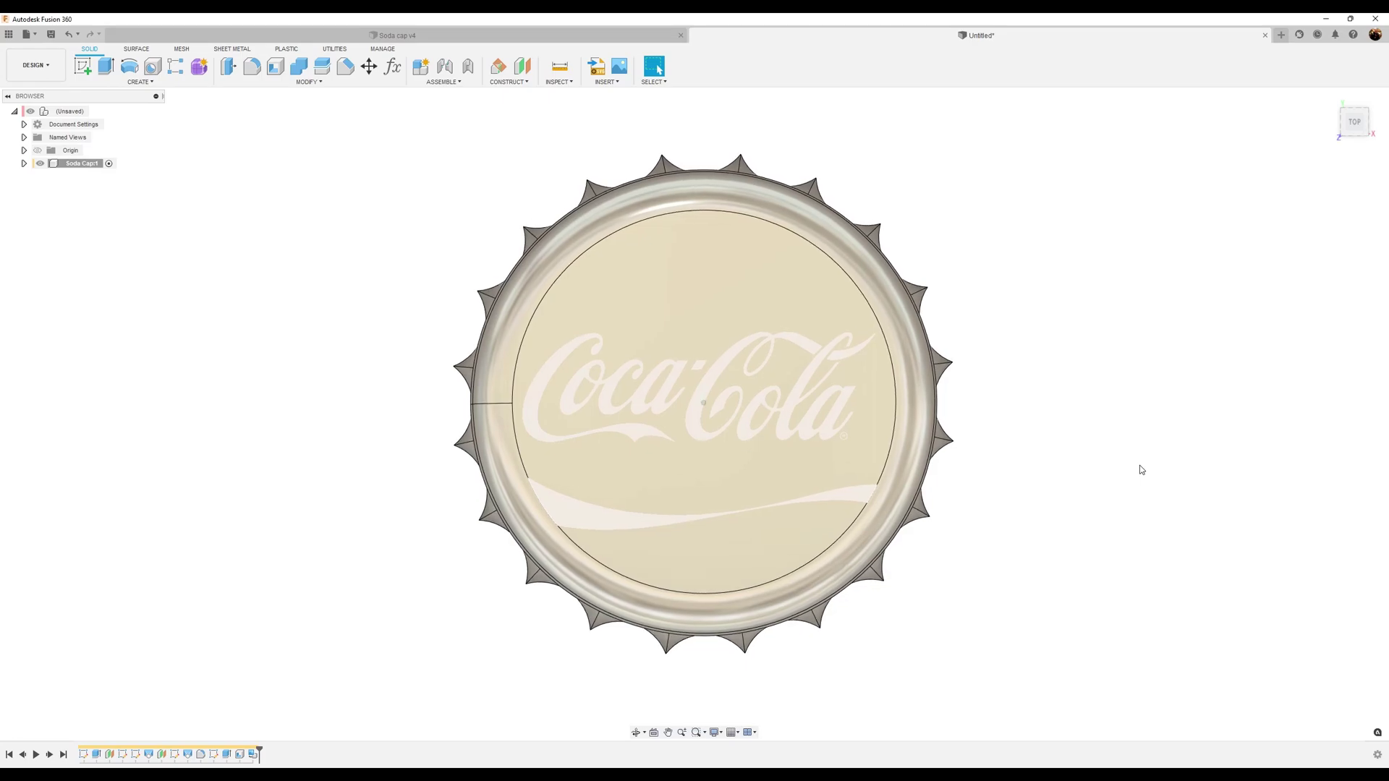
middle_click_drag(1131, 461, 1129, 402, "shift")
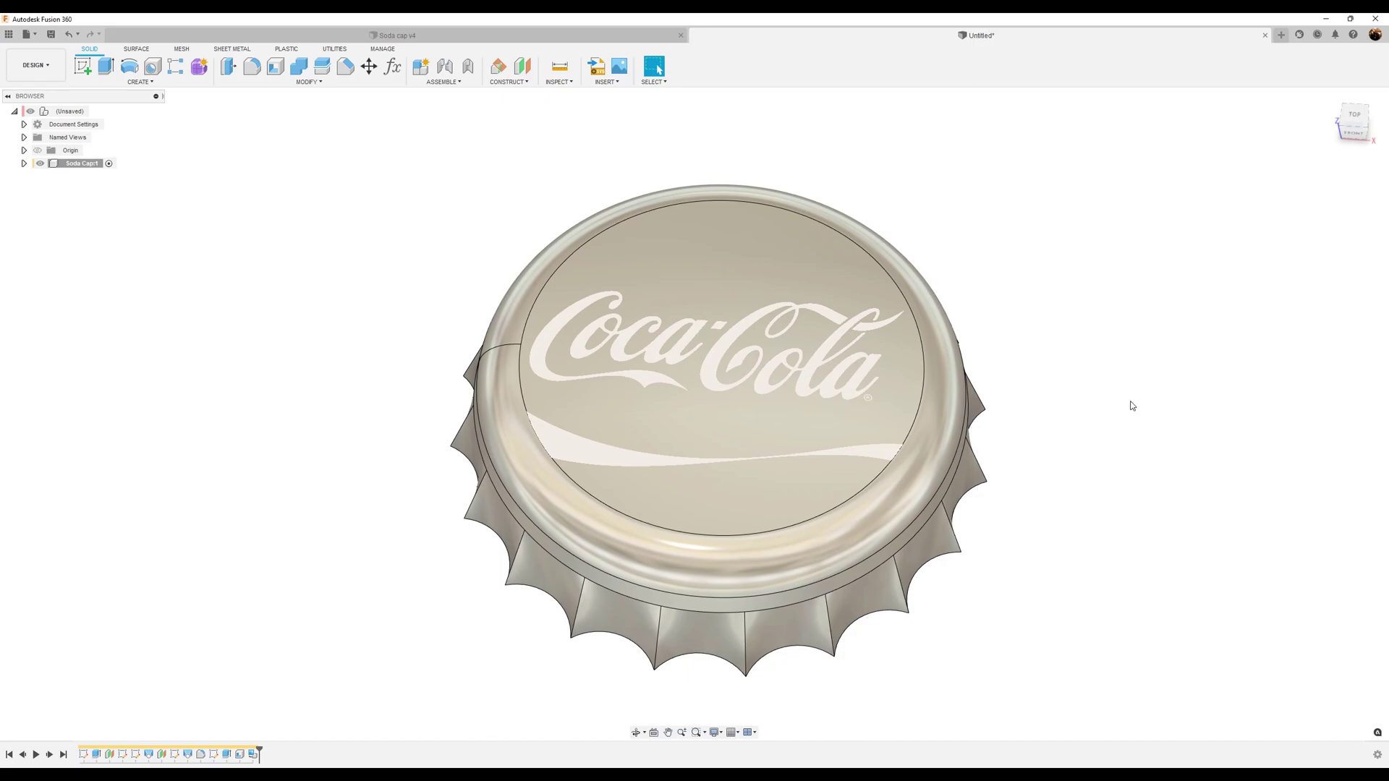
- Apply Aluminum - Anodized Glossy (Red) to the whole cap and darken its red colour
key("a")
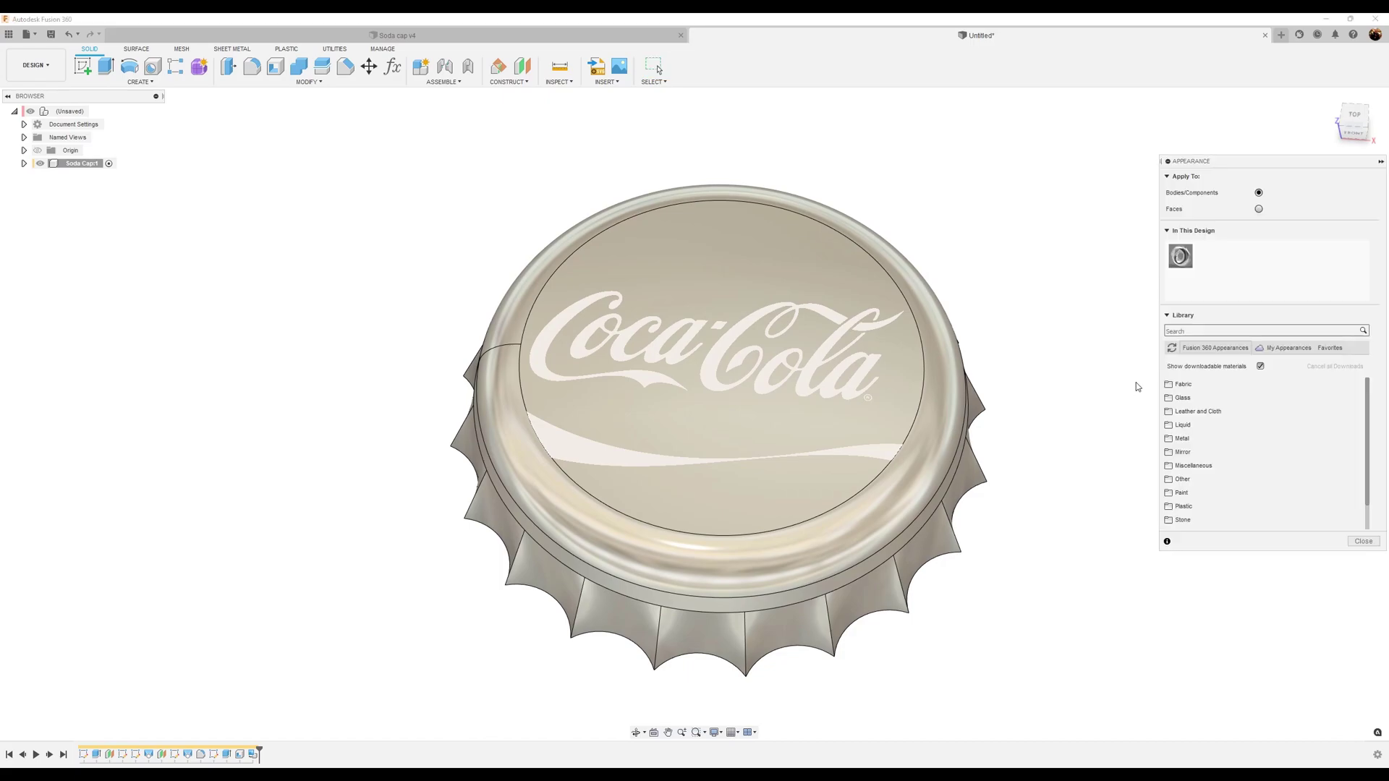
left_click(1214, 330)
key("Return")
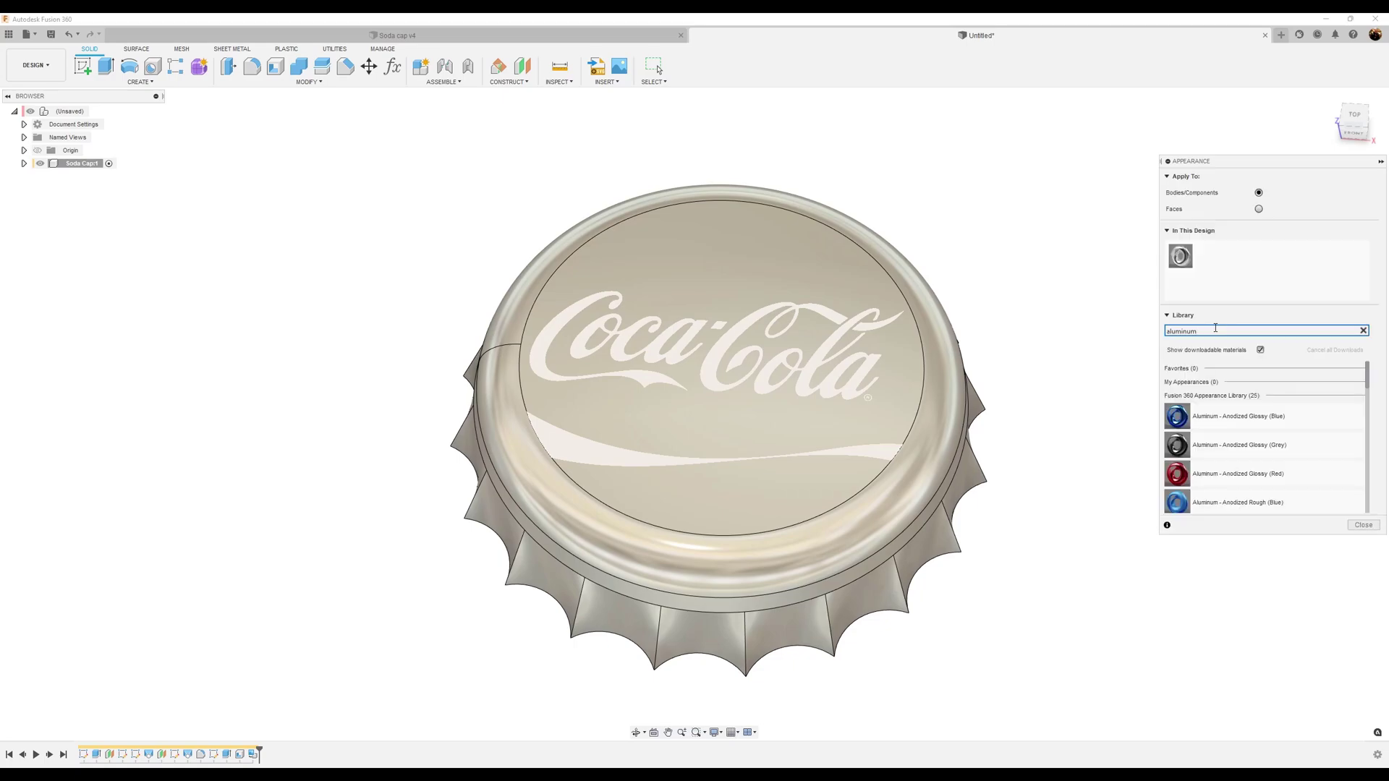
left_click_drag(1257, 479, 828, 469)
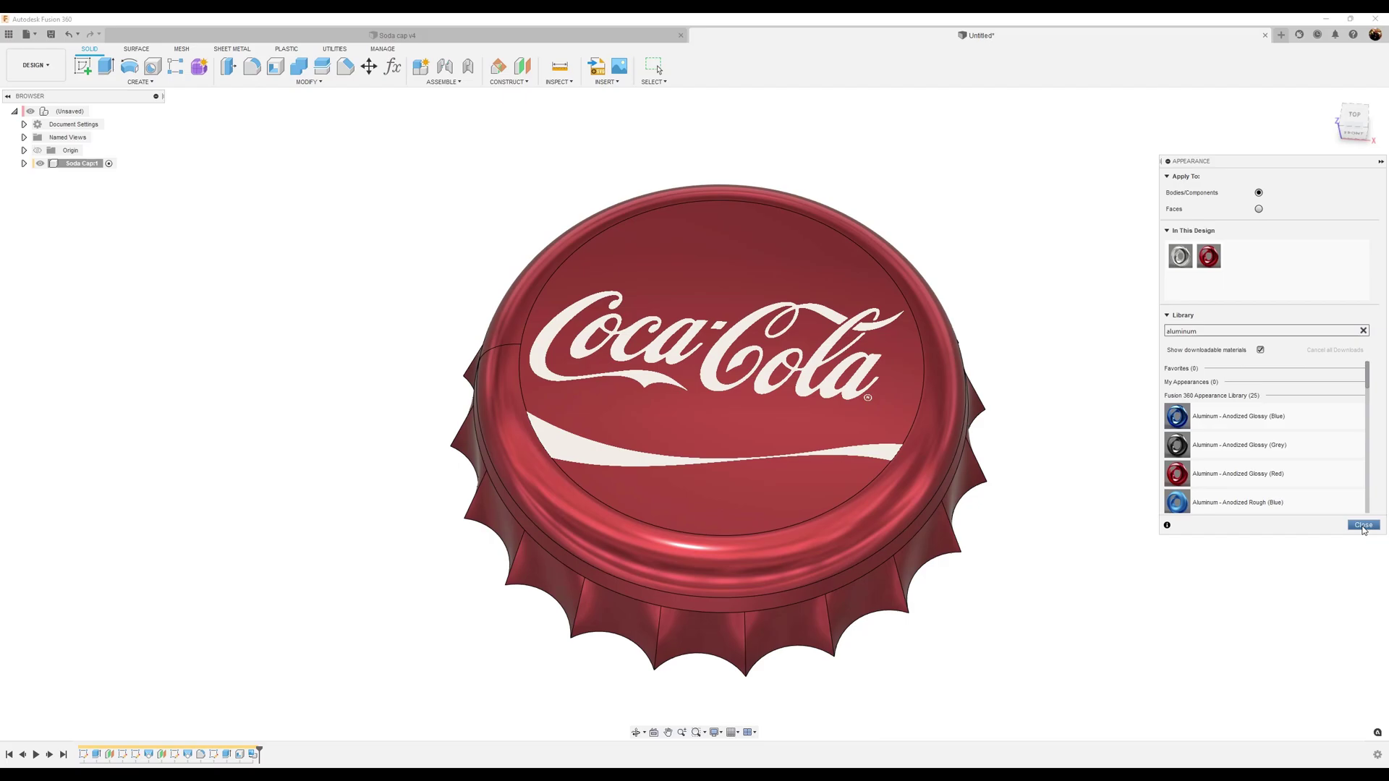
double_click(1210, 264)
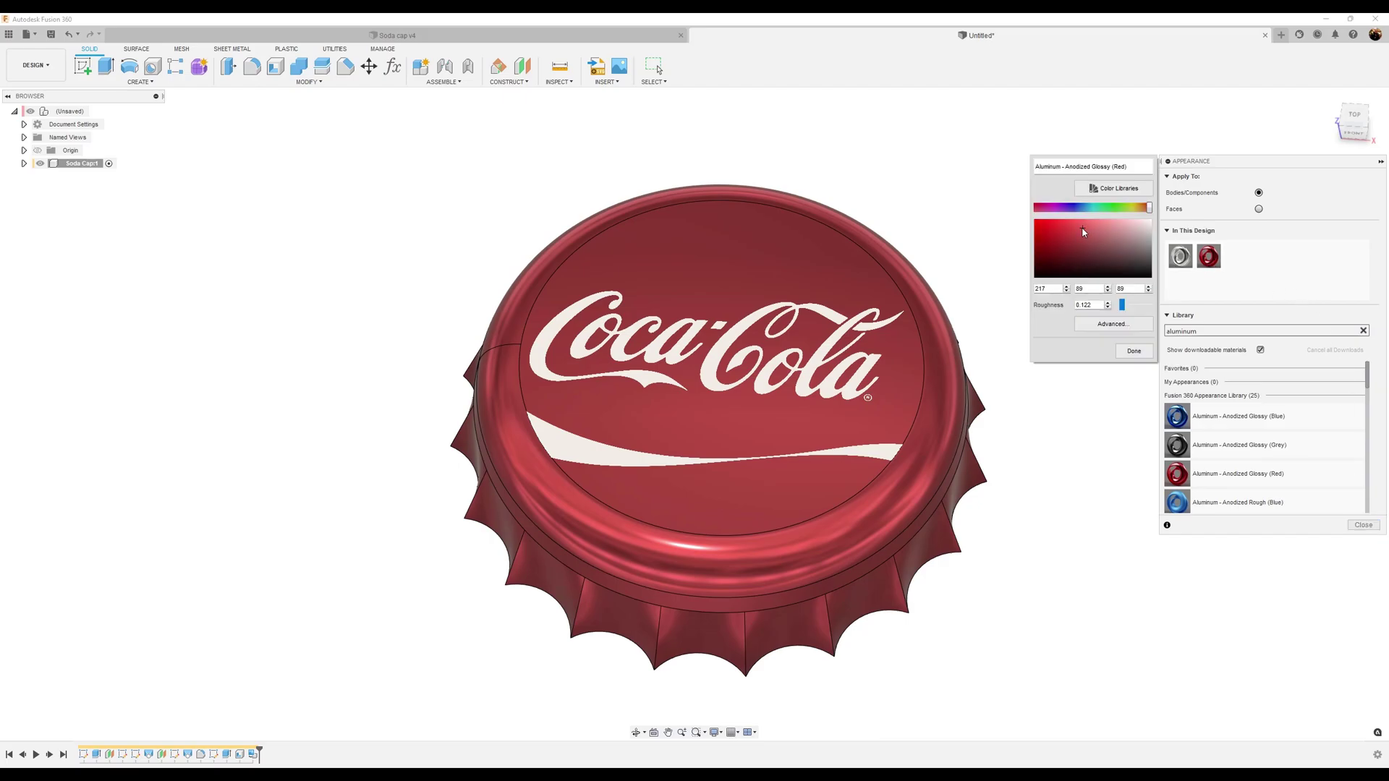
left_click_drag(1094, 230, 1036, 213)
left_click(1133, 352)
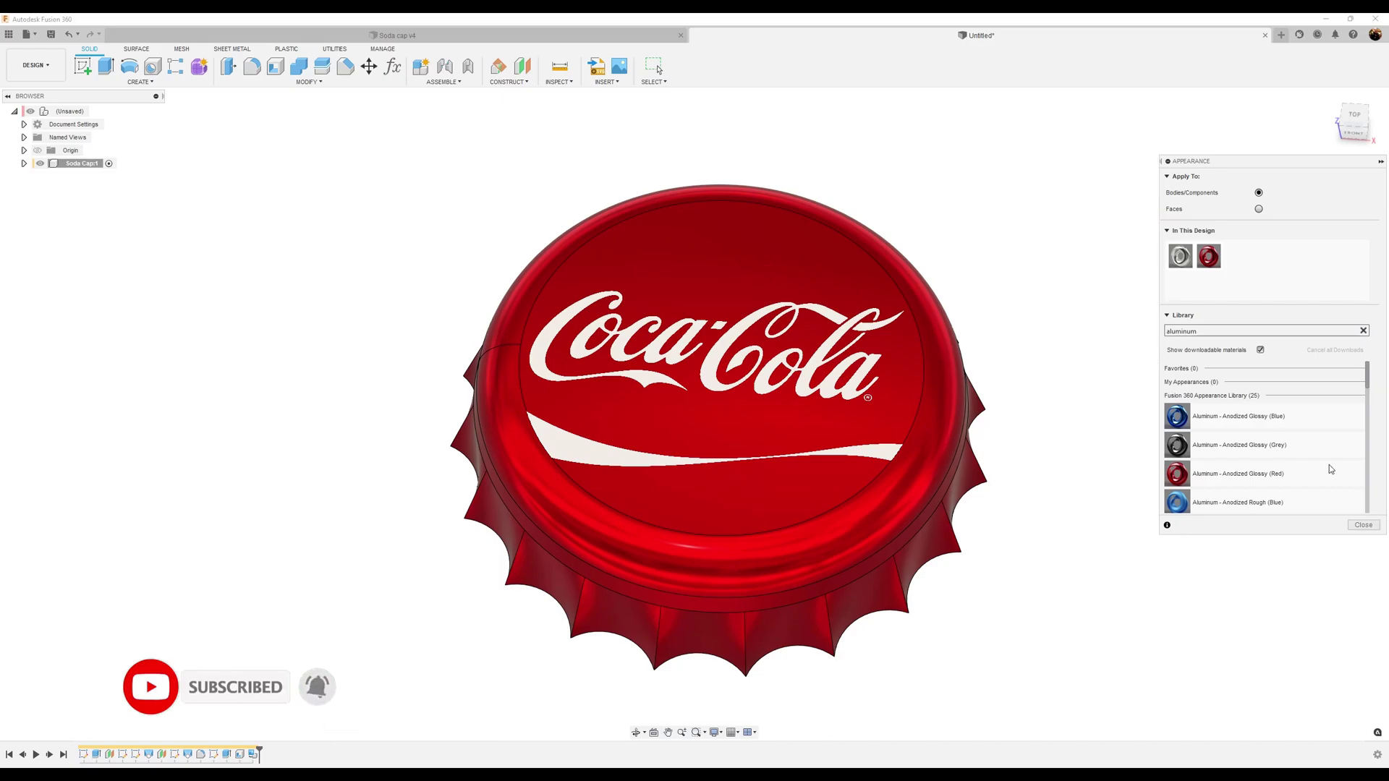
left_click(1360, 525)
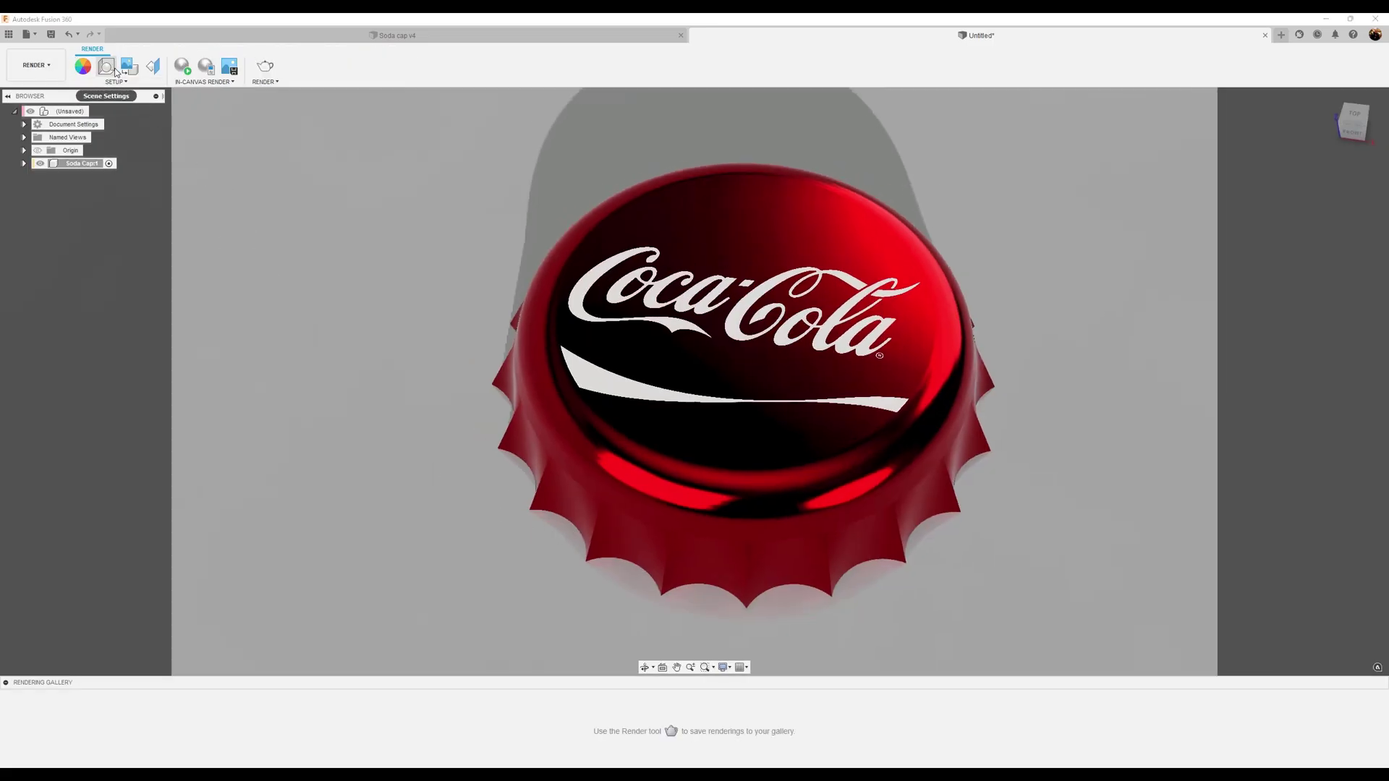
- Start an in-canvas render, rotate the environment to -45 deg, and enable depth of field with blur .03
left_click(106, 66)
left_click(182, 67)
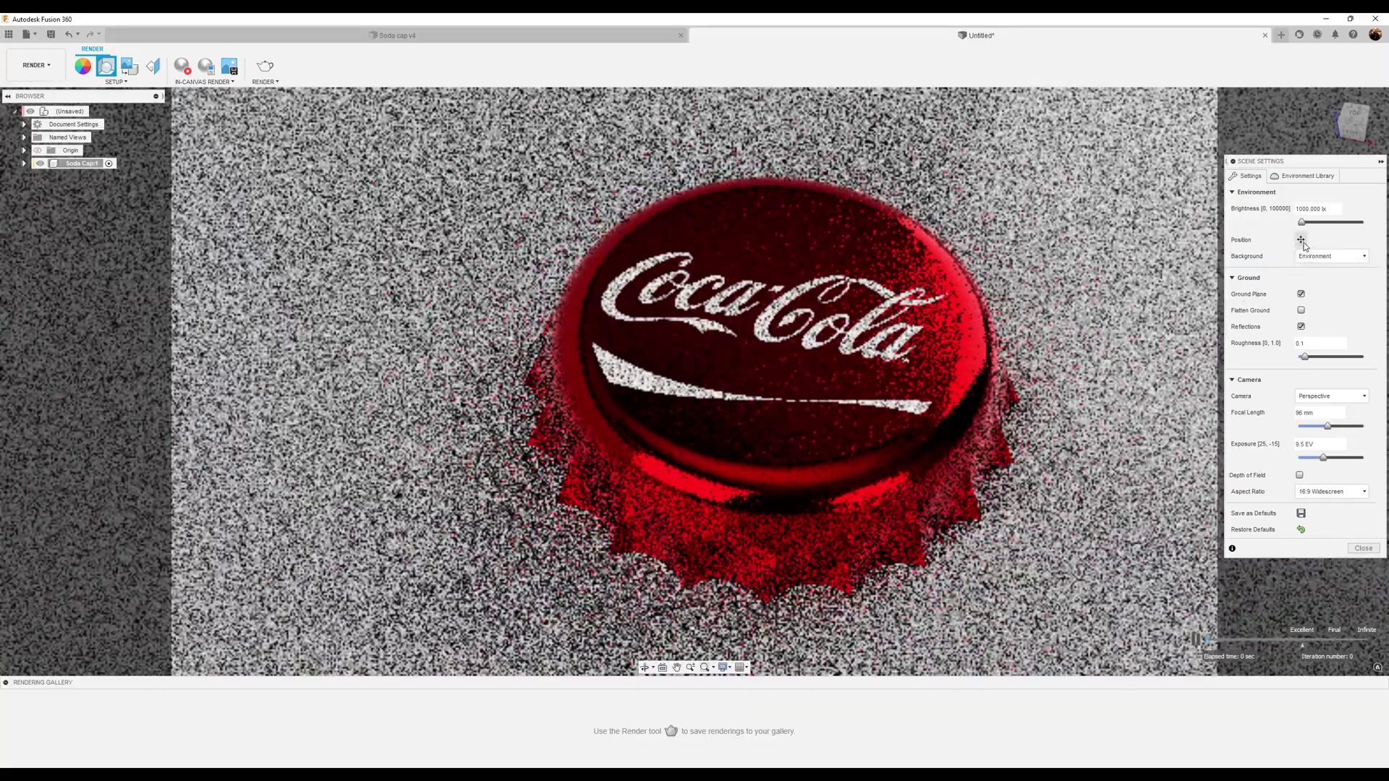
left_click(1301, 240)
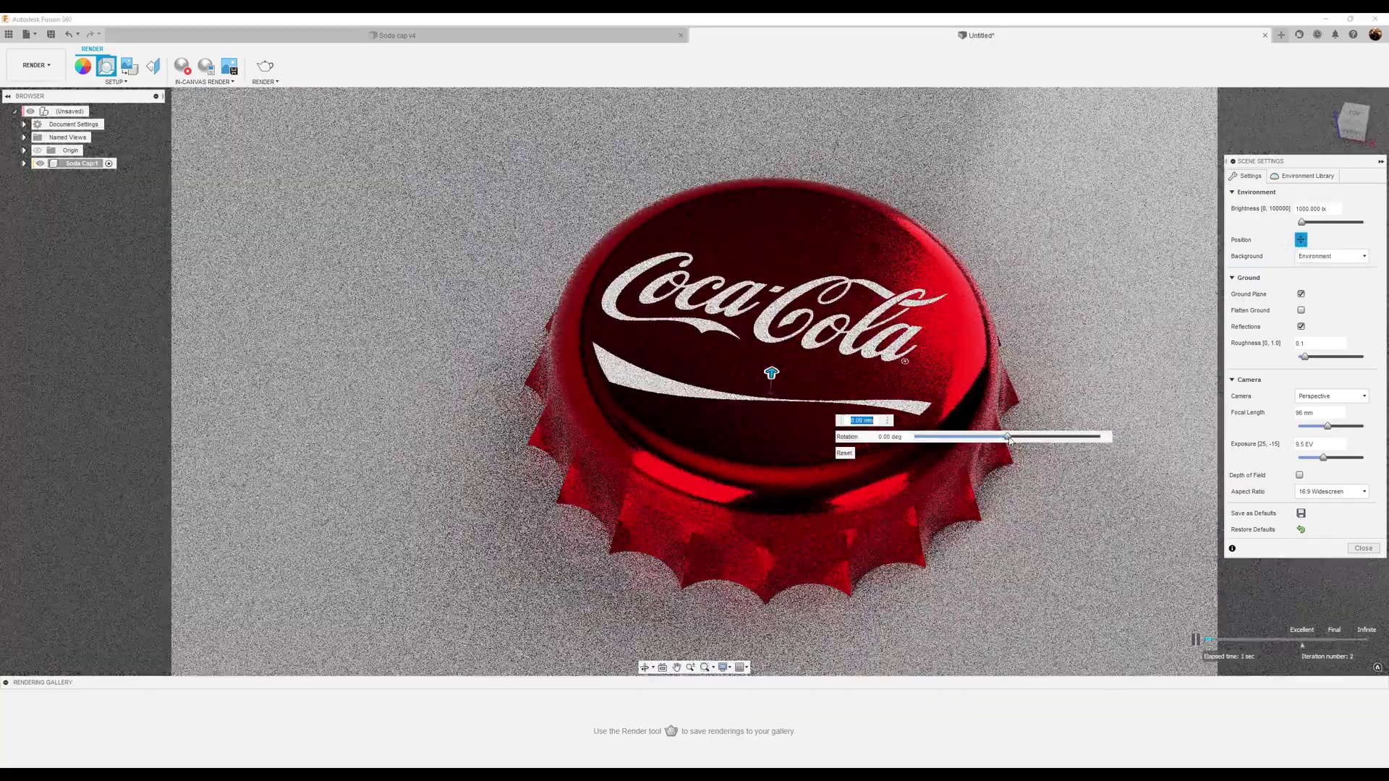
left_click_drag(1007, 437, 986, 441)
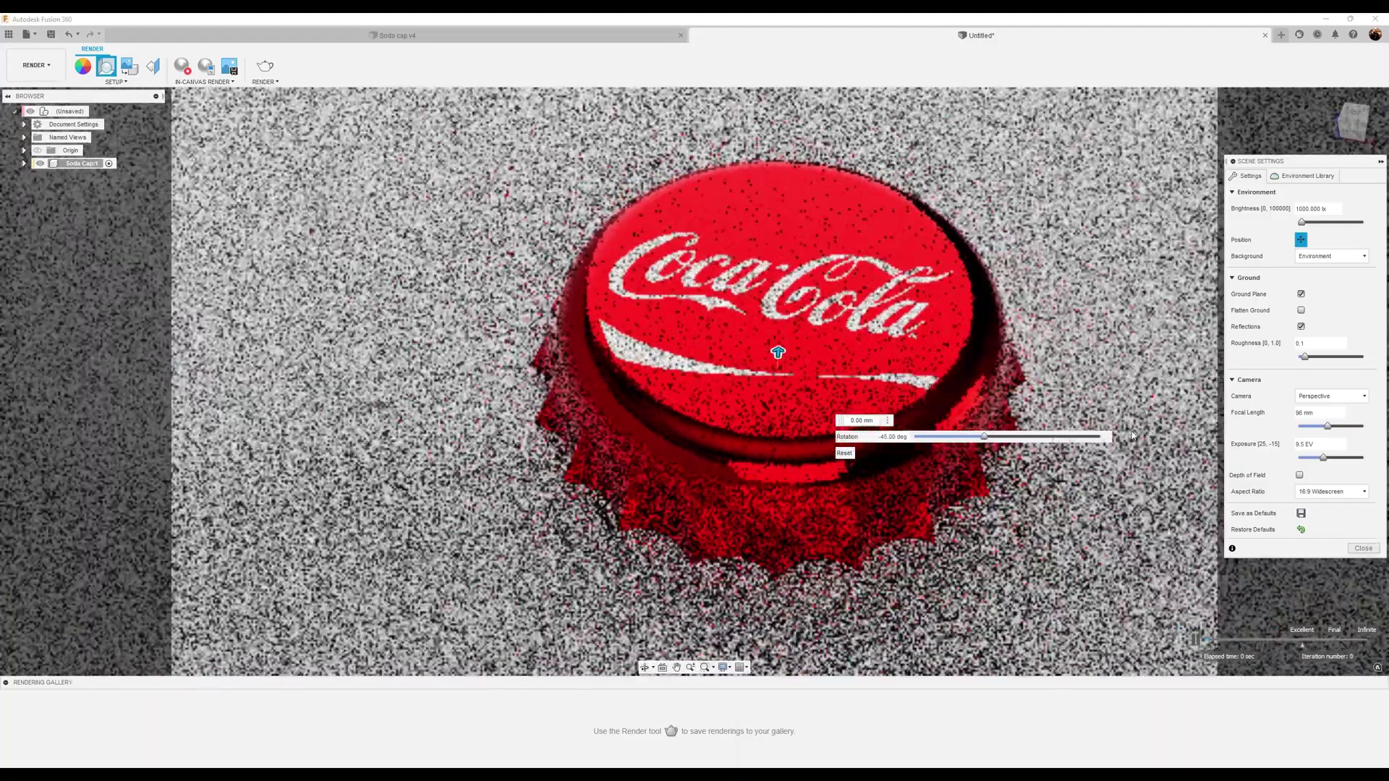
left_click(1300, 239)
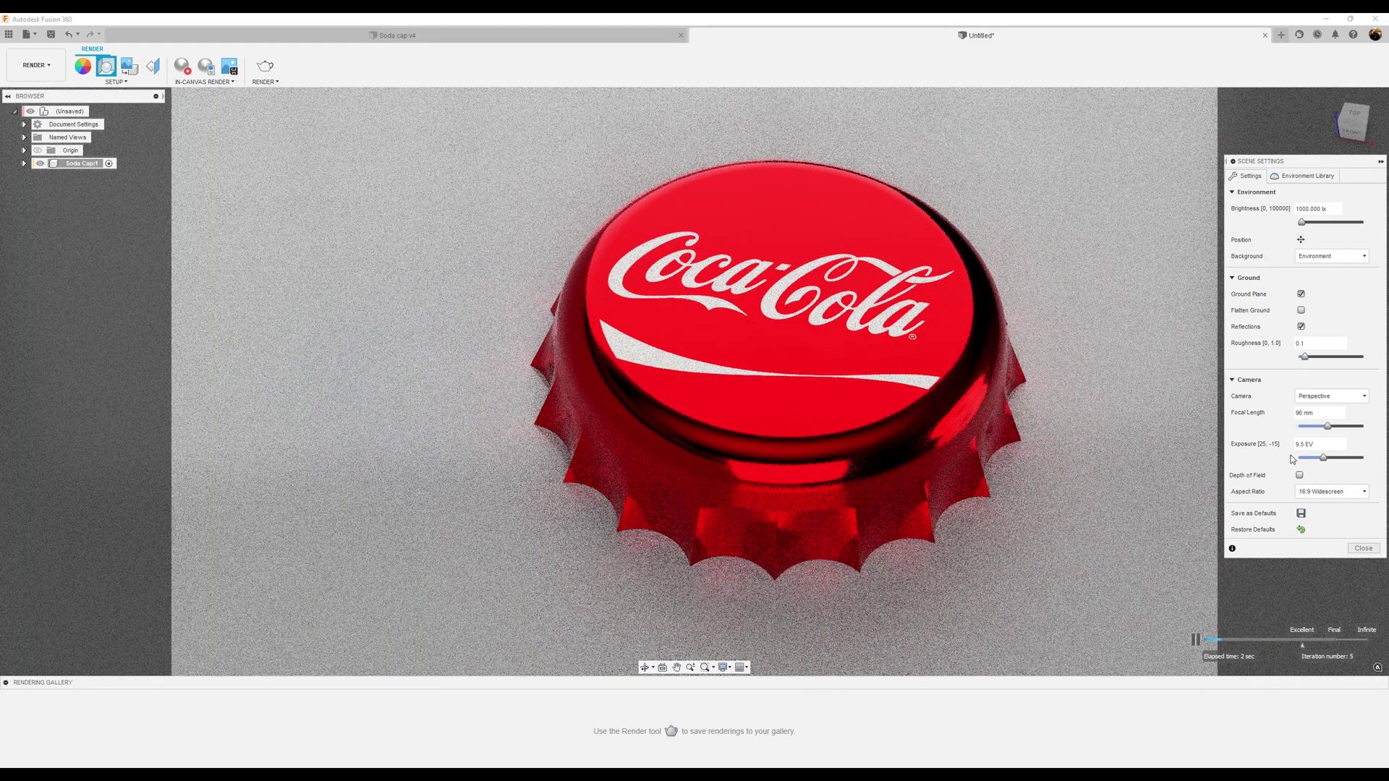
left_click(1299, 475)
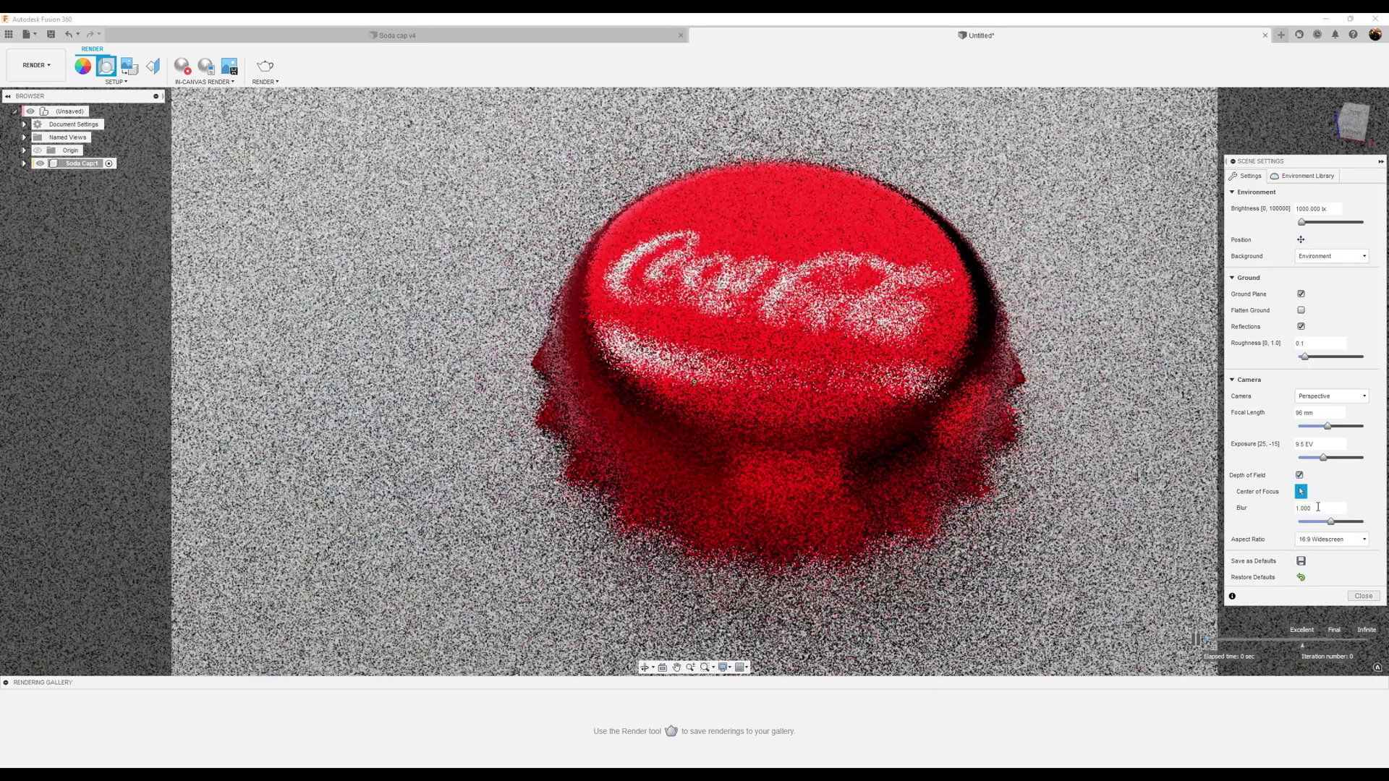
type(".03")
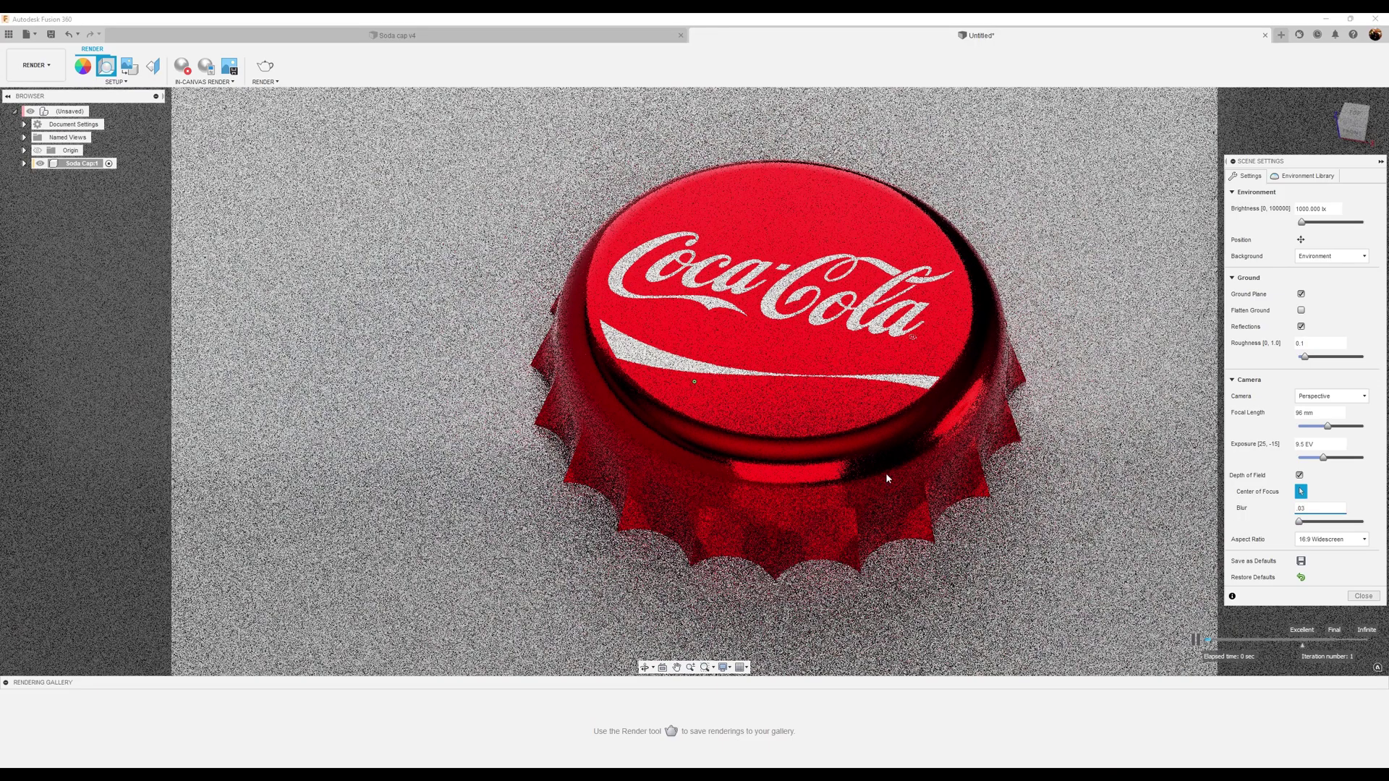
- Close the Scene Settings panel so the in-canvas render refines
left_click(1362, 596)
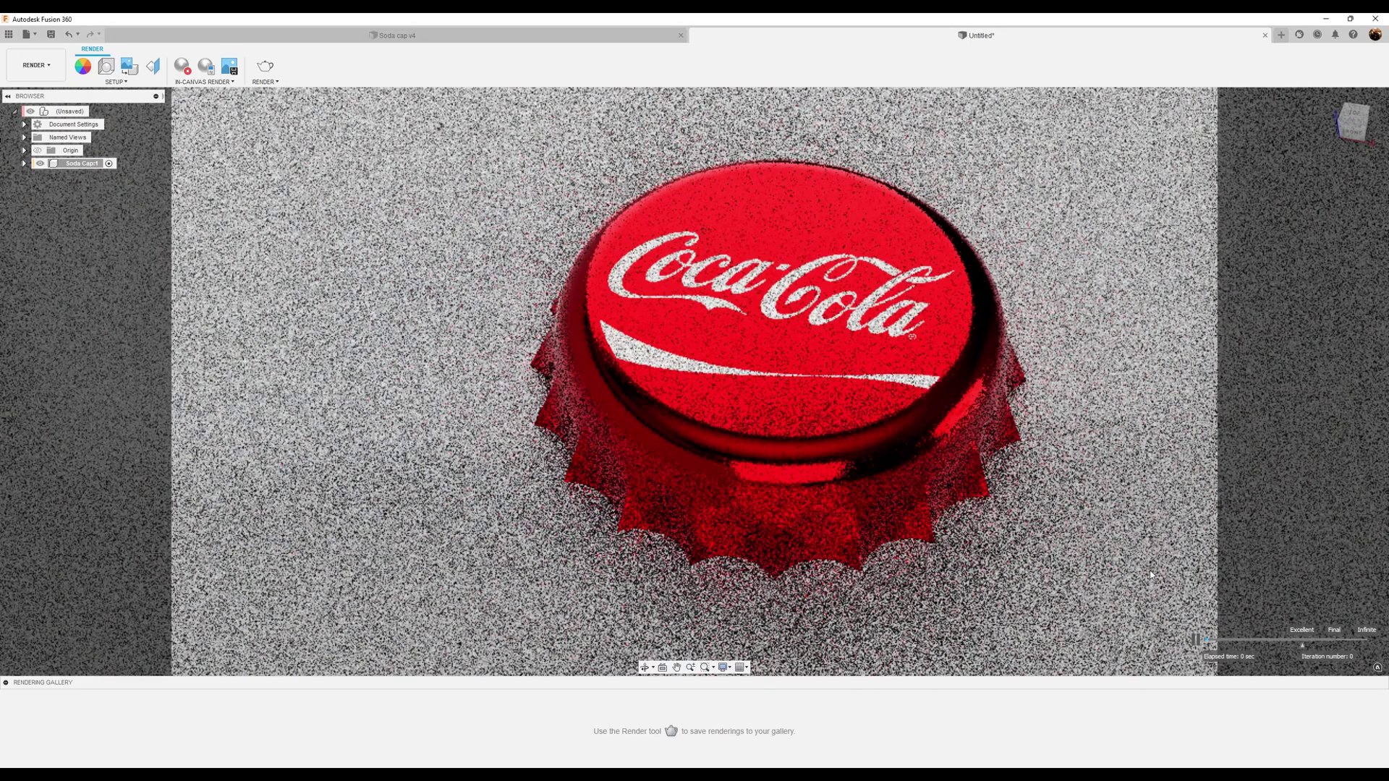